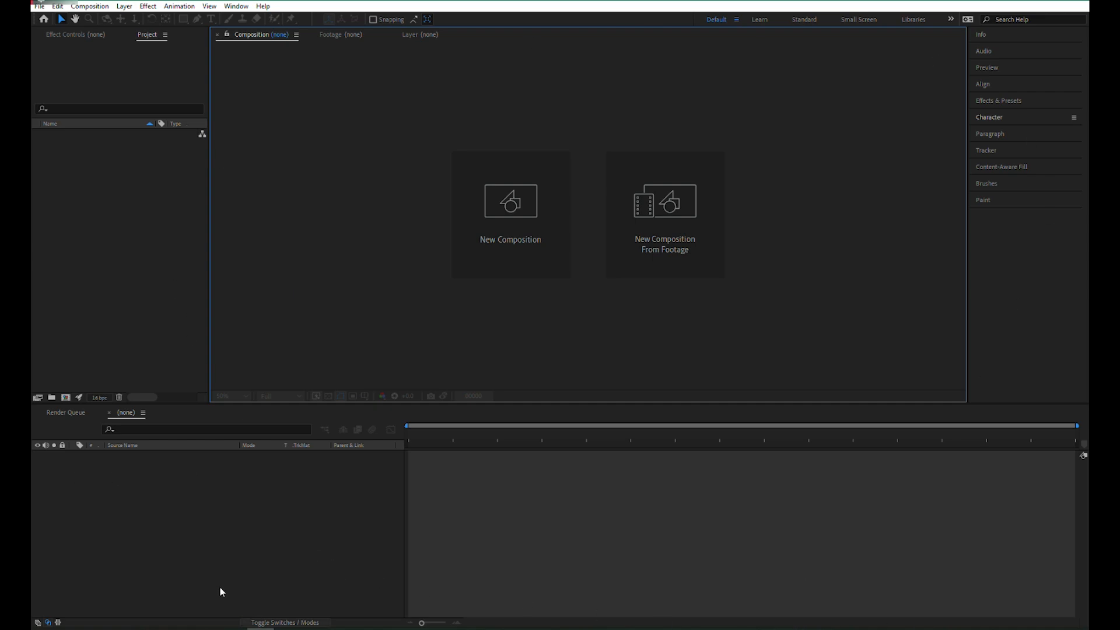
Create a composition named Main Comp with the HDTV 1080 29.97 preset at 1920 × 1080 px.
left_click(134, 293)
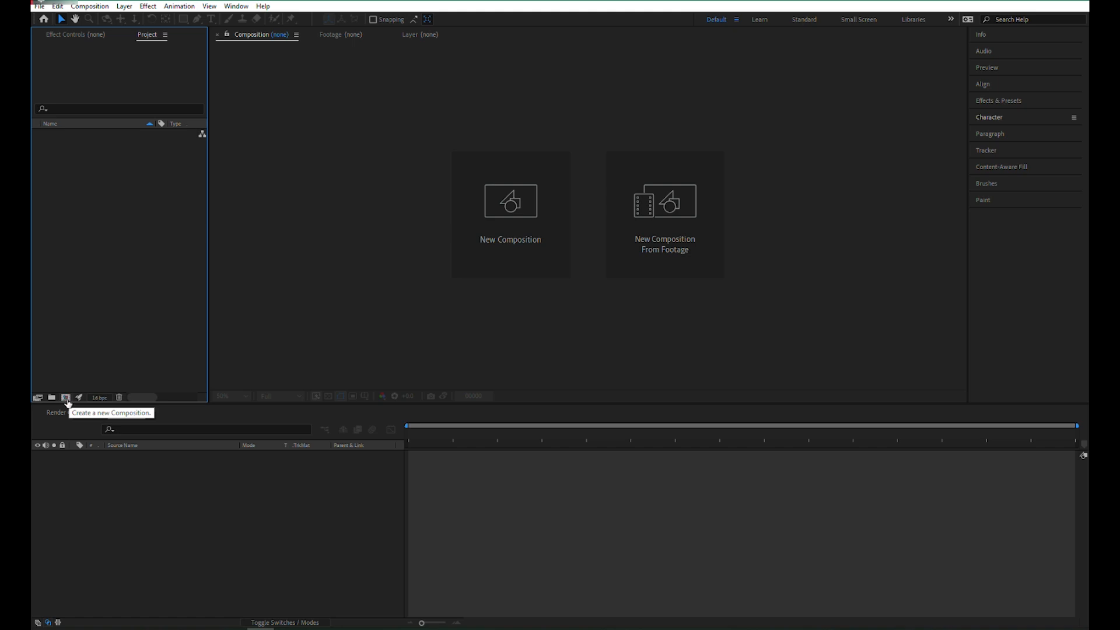
left_click(67, 397)
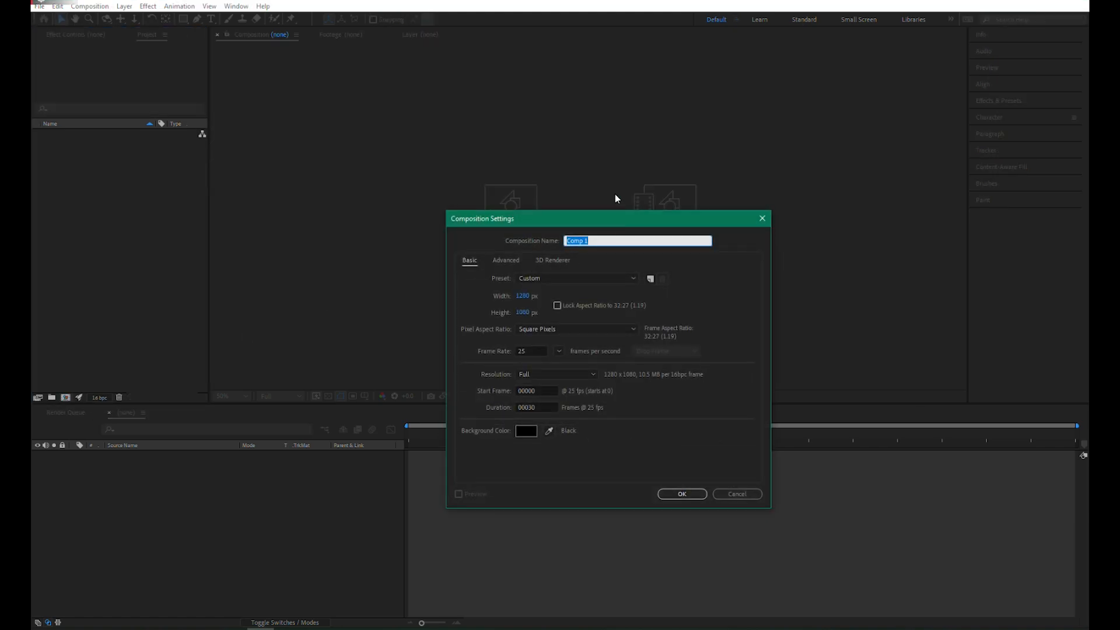
left_click_drag(616, 226, 615, 100)
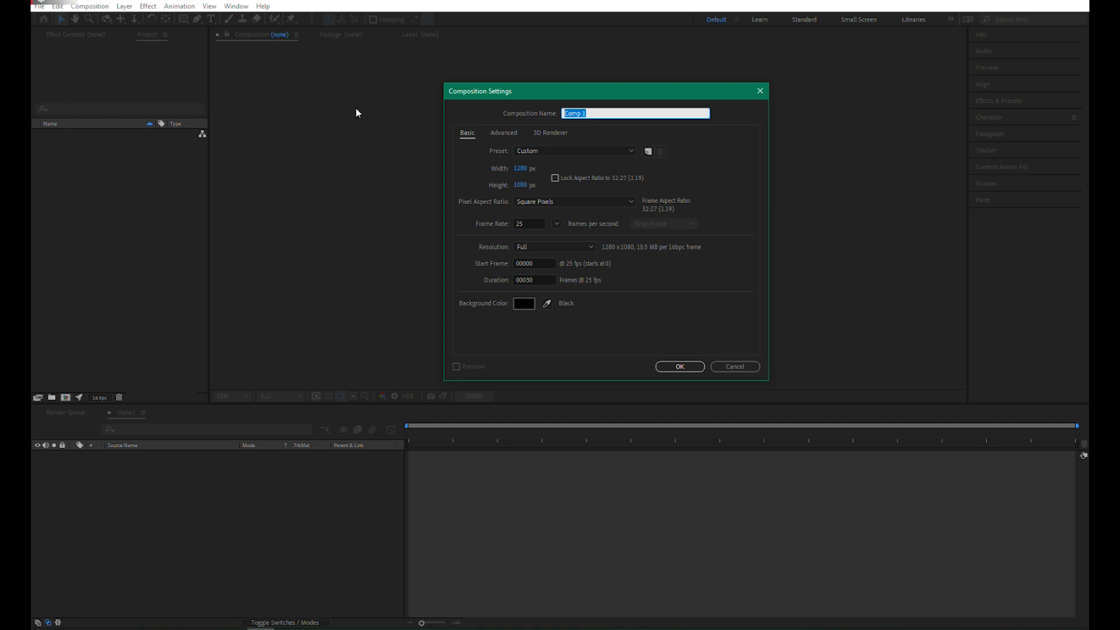
type("Main Comp")
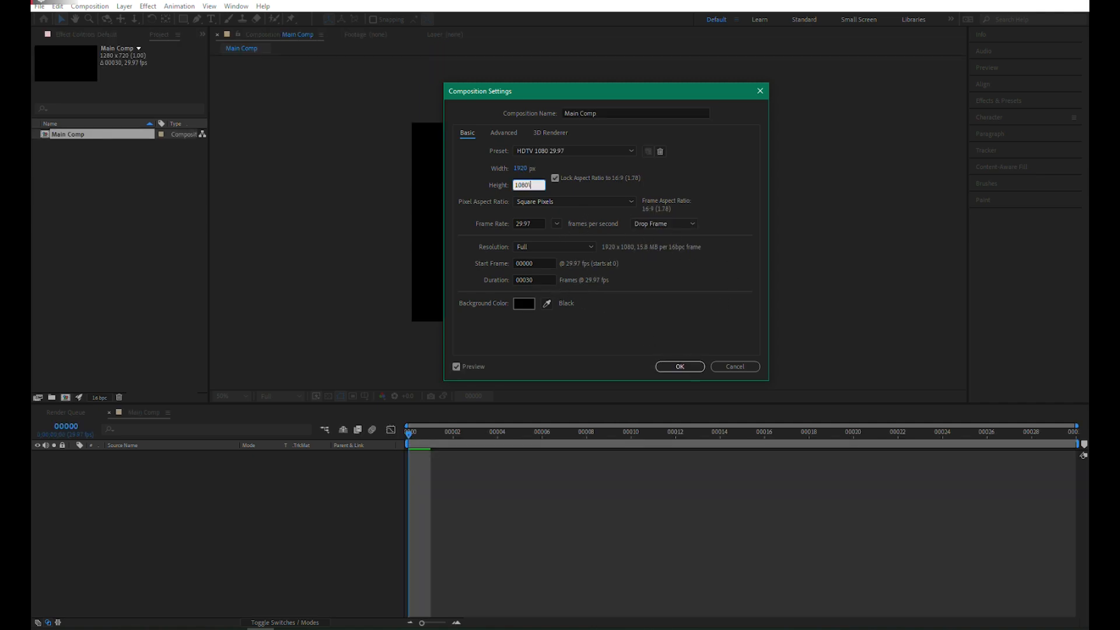
key("Return")
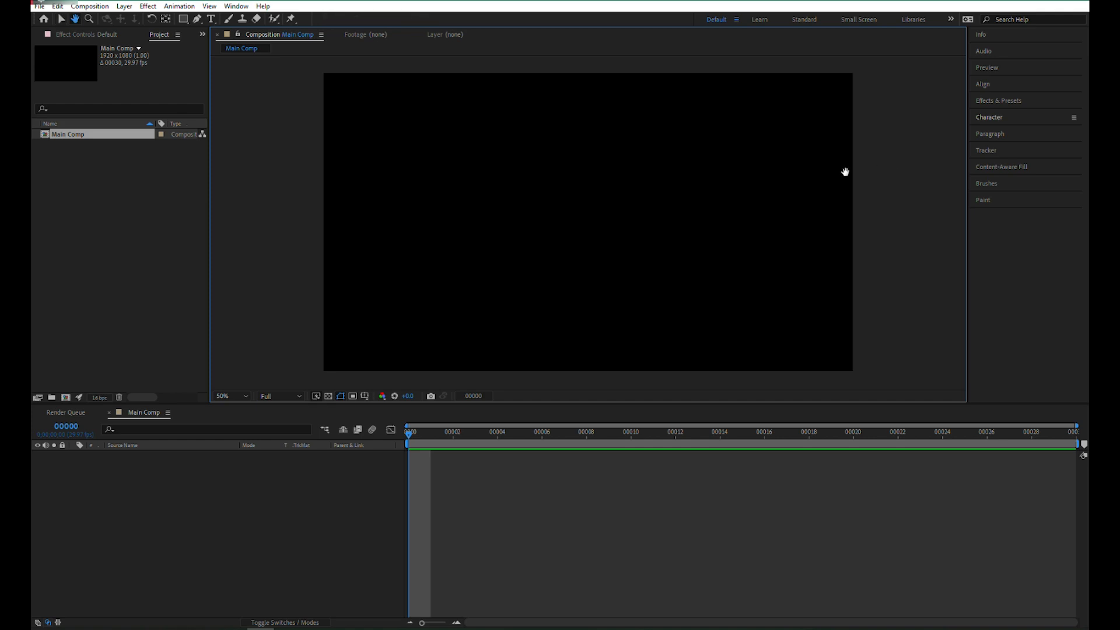
left_click_drag(845, 171, 852, 171)
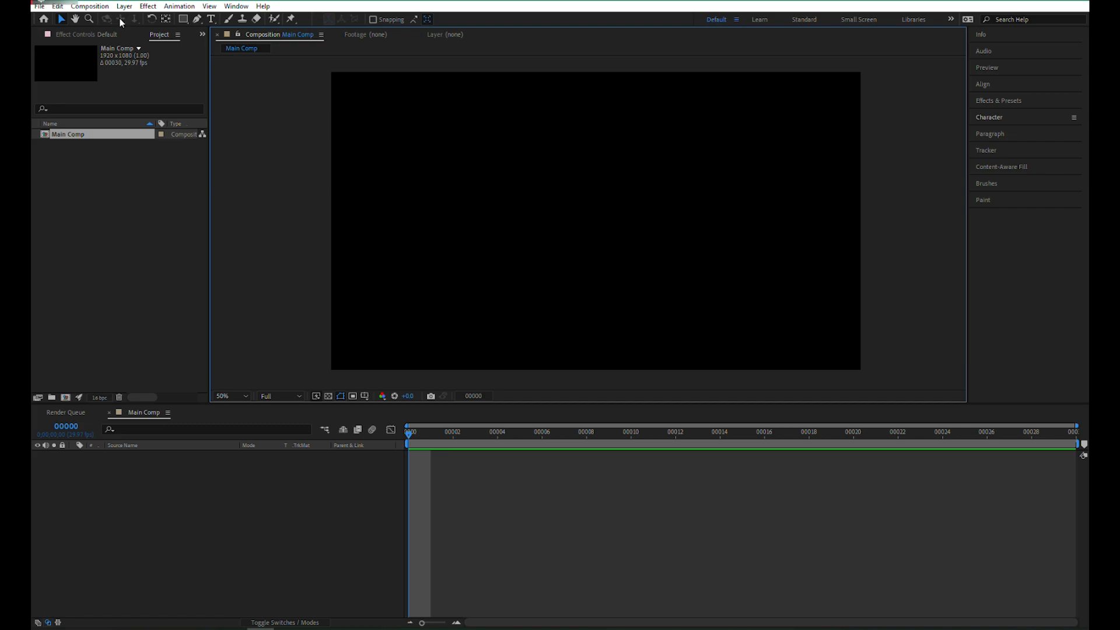
Look through the available composition commands, new layer types and animation commands.
left_click(38, 7)
left_click(39, 7)
left_click(39, 6)
left_click(59, 7)
left_click(89, 7)
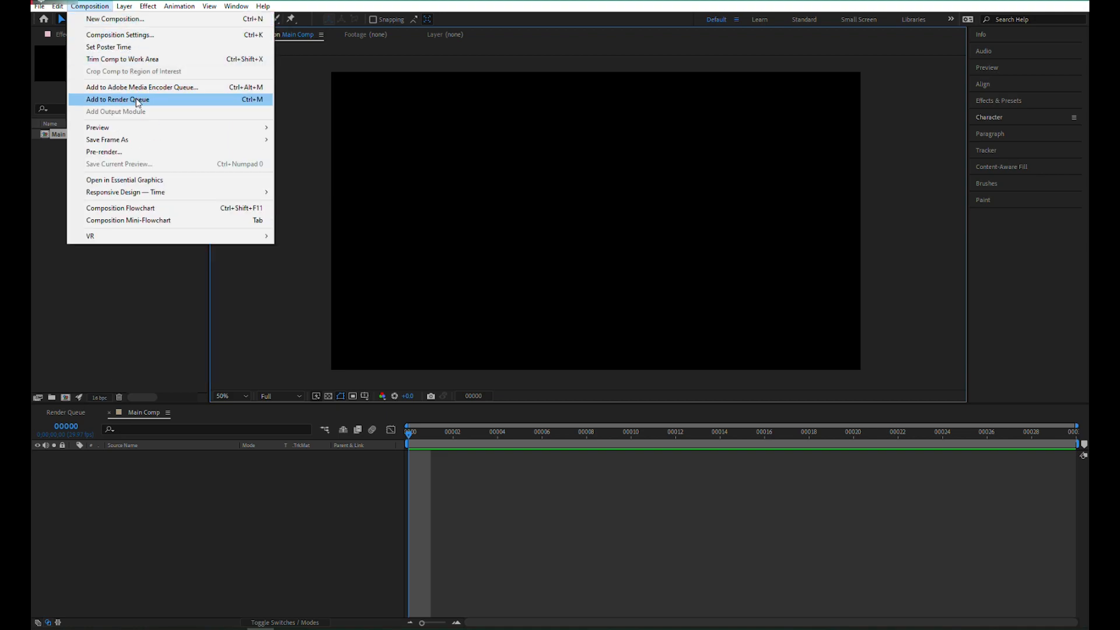
mouse_move(126, 7)
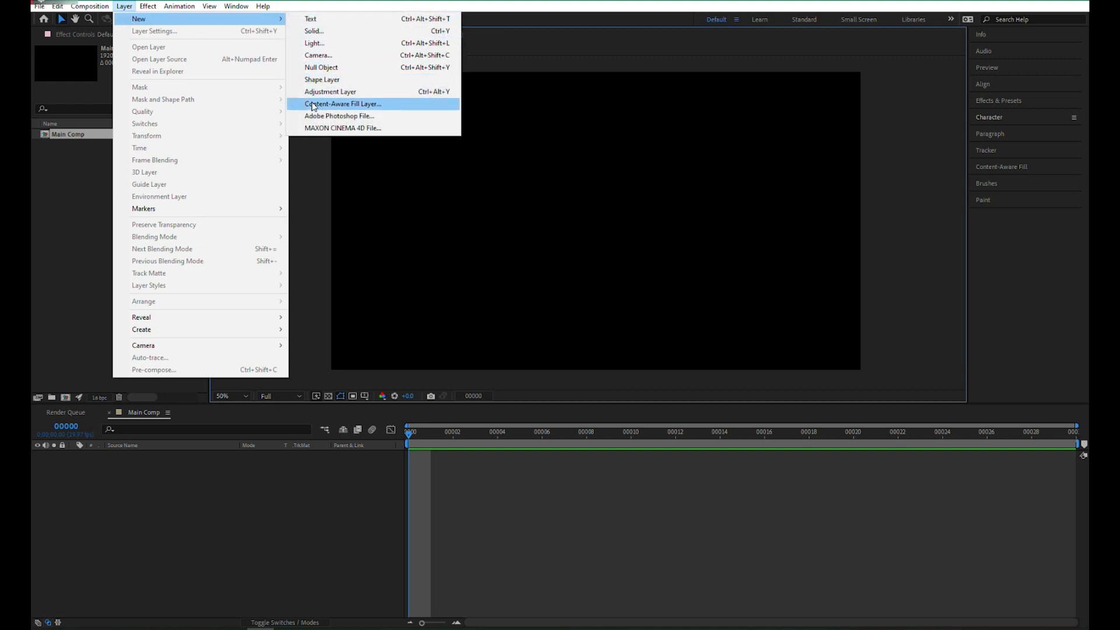
left_click(319, 168)
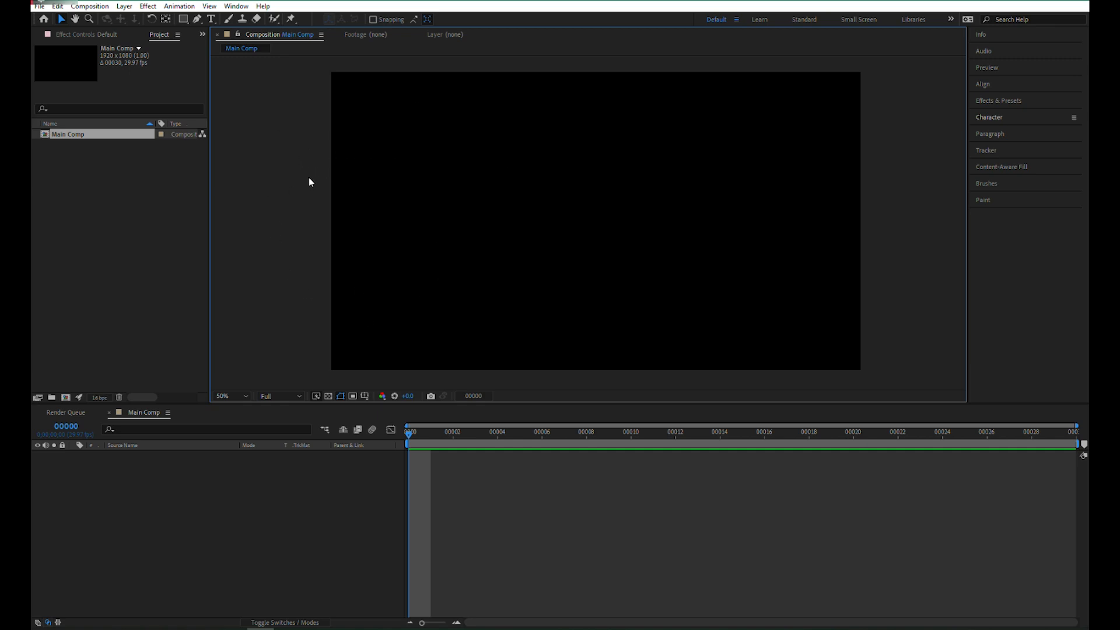
right_click(264, 203)
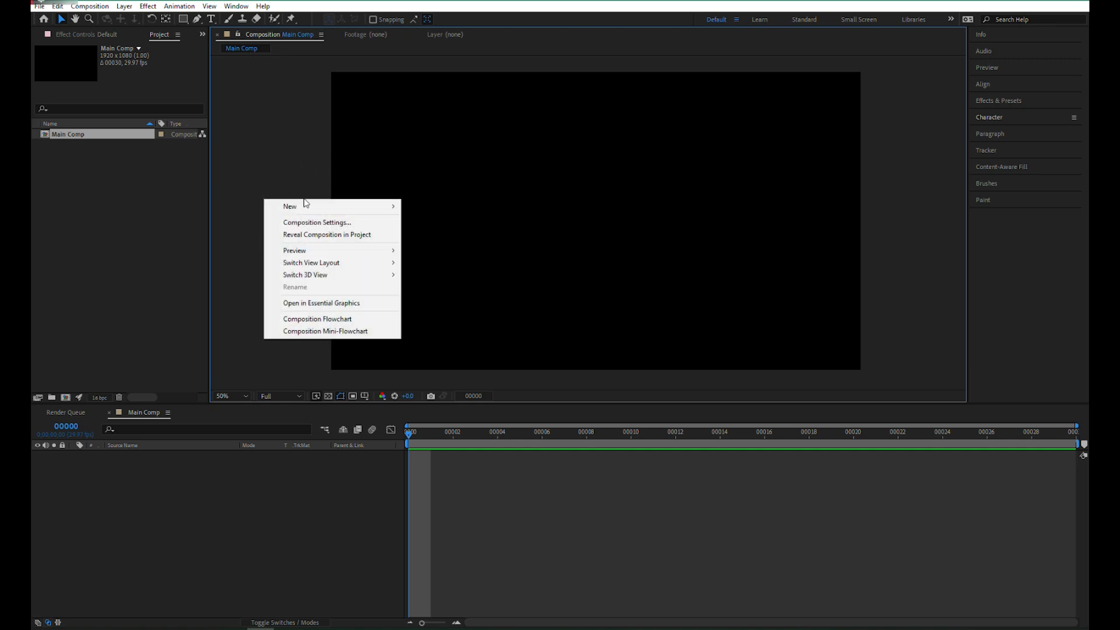
mouse_move(350, 206)
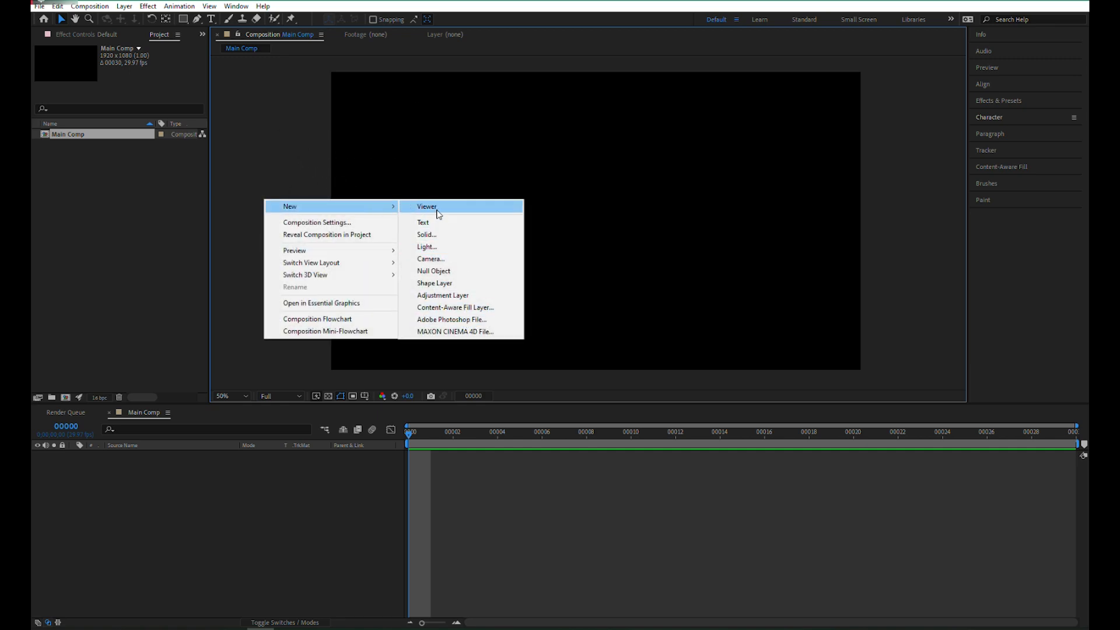
left_click(124, 6)
mouse_move(175, 19)
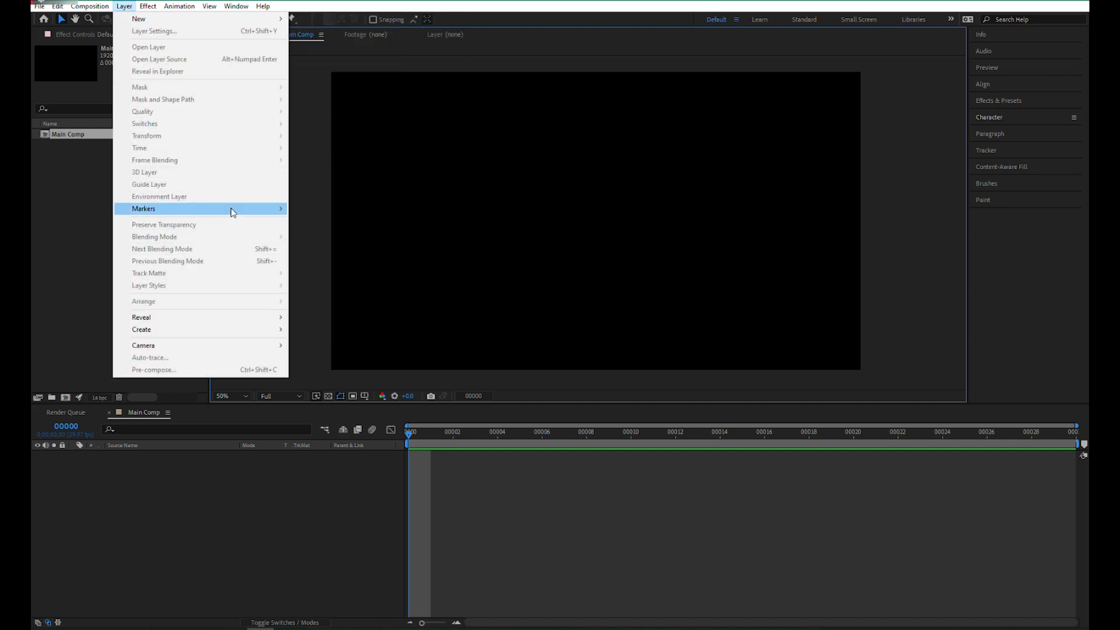
mouse_move(235, 322)
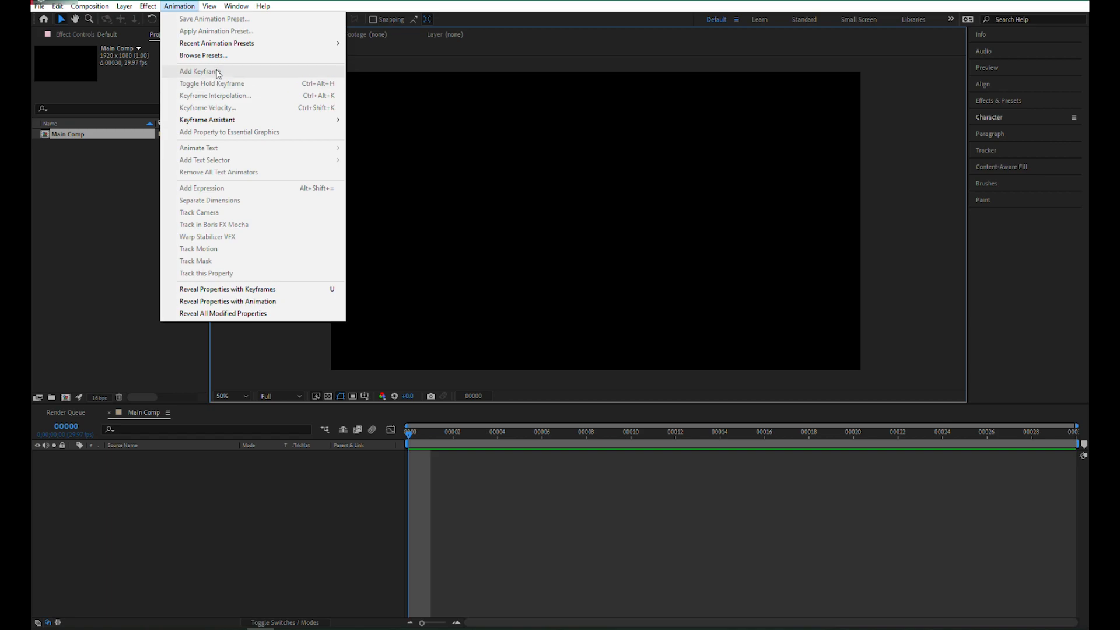
mouse_move(224, 45)
Add the Libraries panel to the workspace.
mouse_move(231, 5)
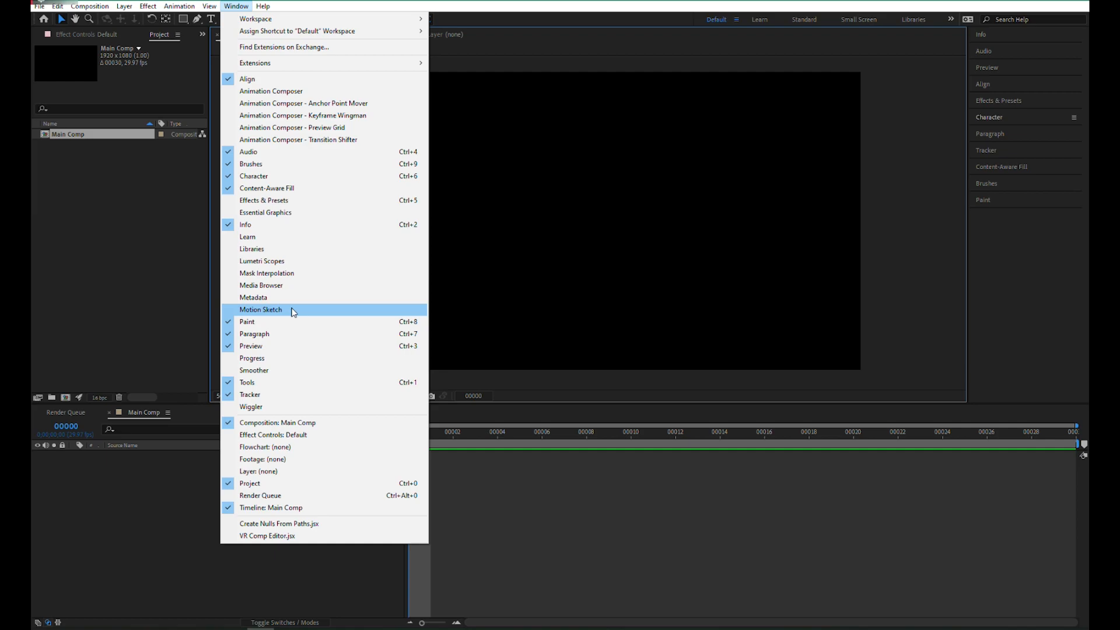
left_click(261, 249)
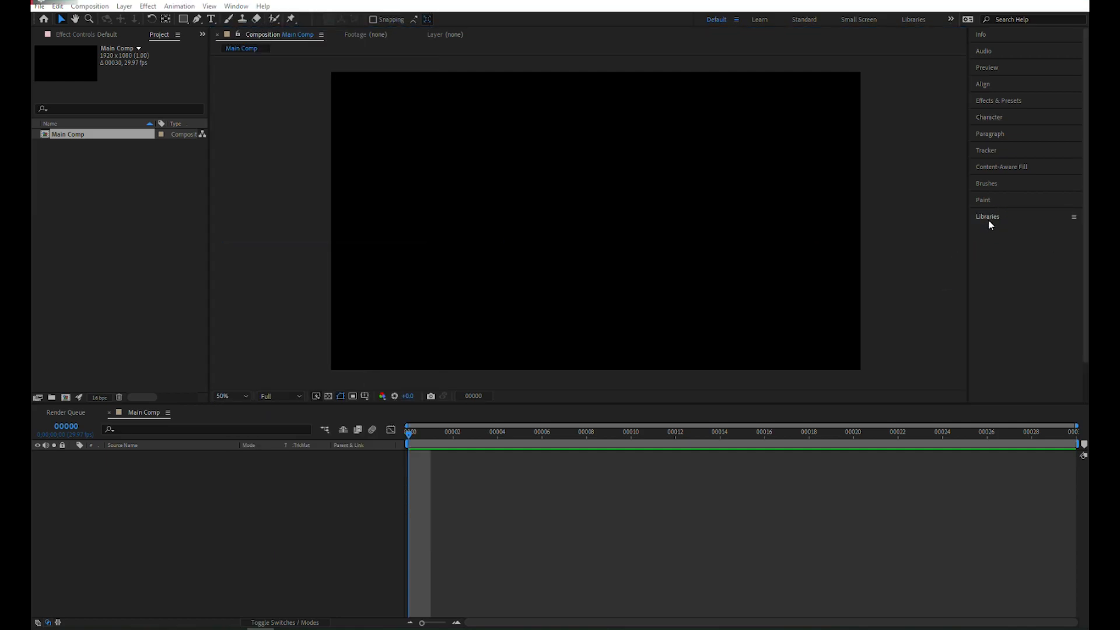
left_click(1019, 221)
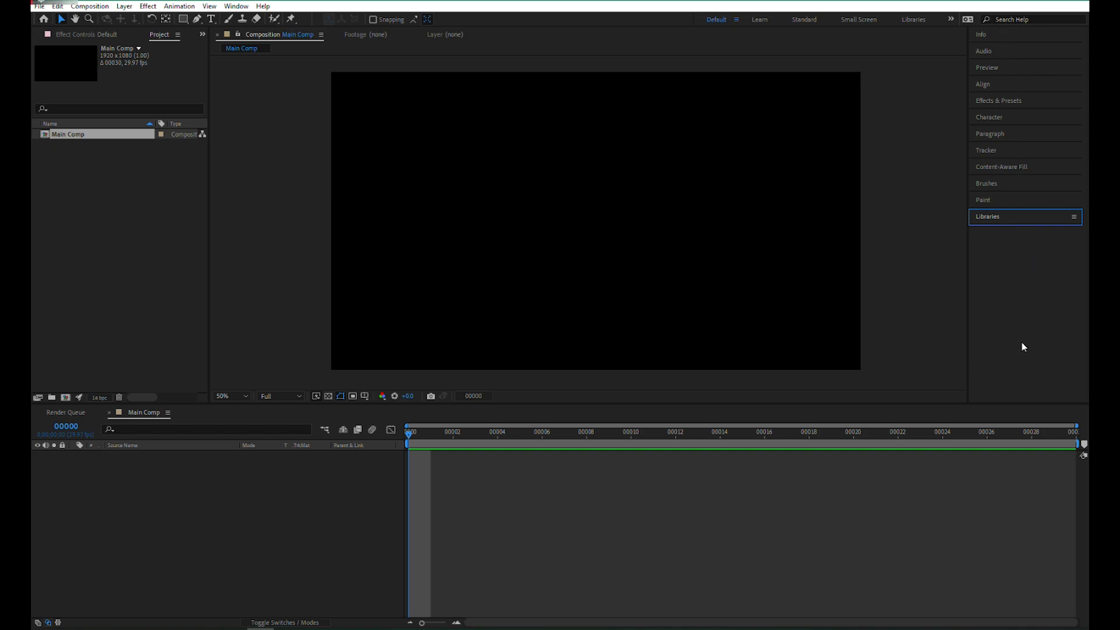
Show the Effect Controls panel and dock it between the composition viewer and the column of collapsed panels.
left_click(236, 6)
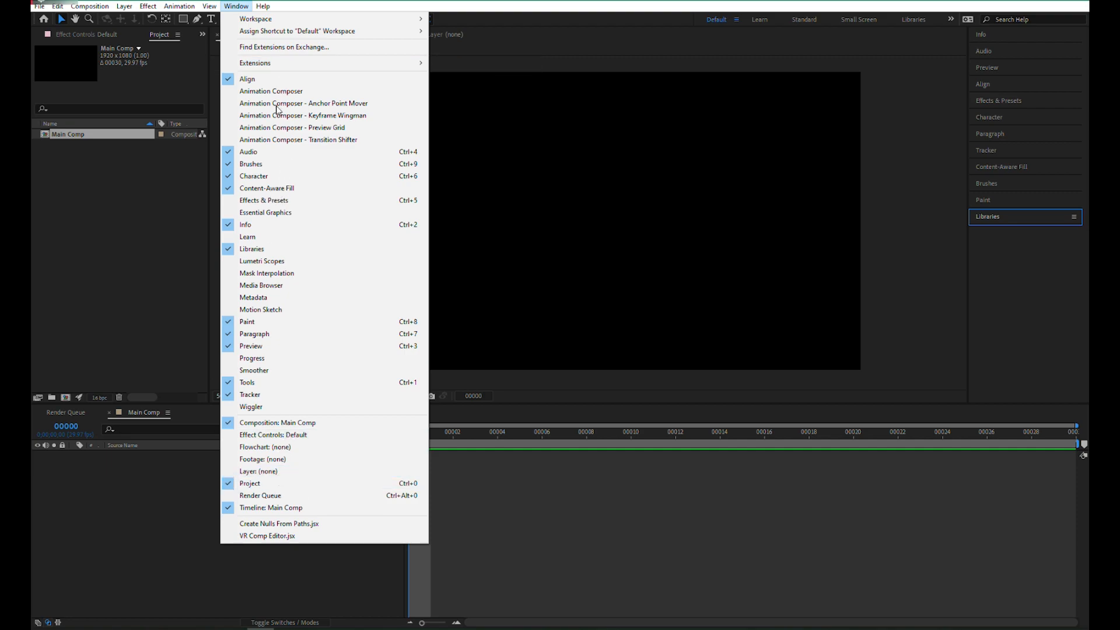
left_click(273, 434)
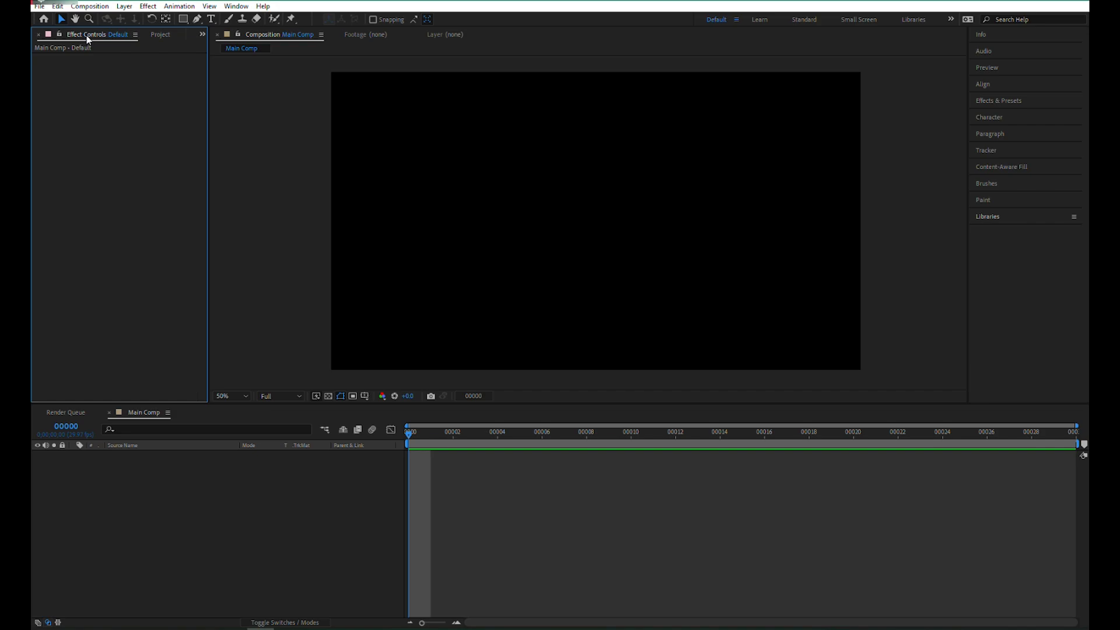
left_click_drag(87, 39, 956, 179)
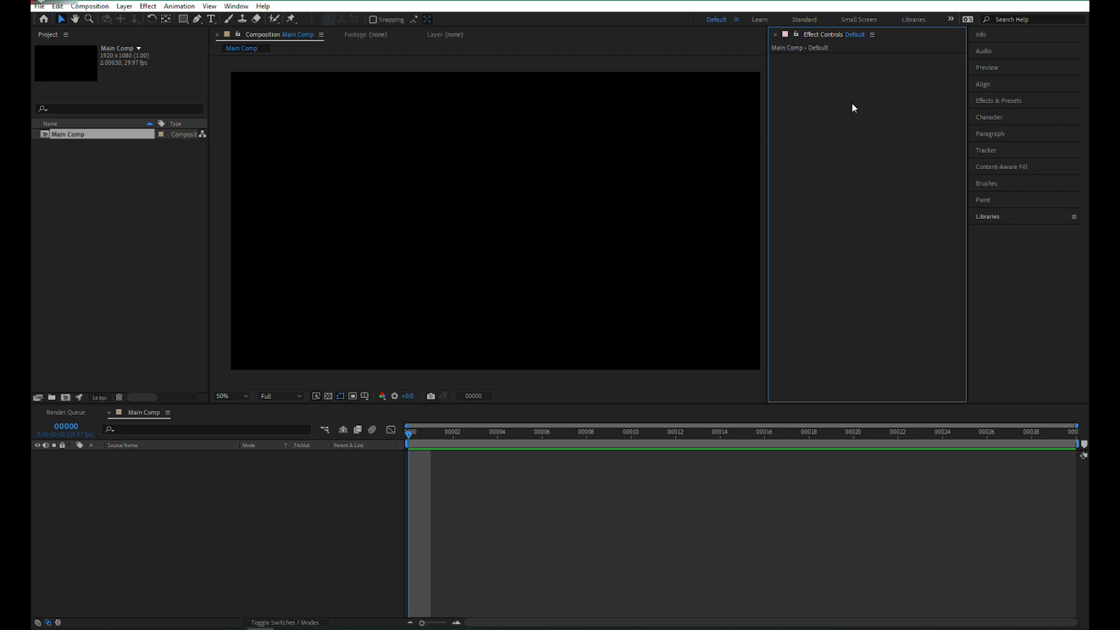
left_click(554, 373)
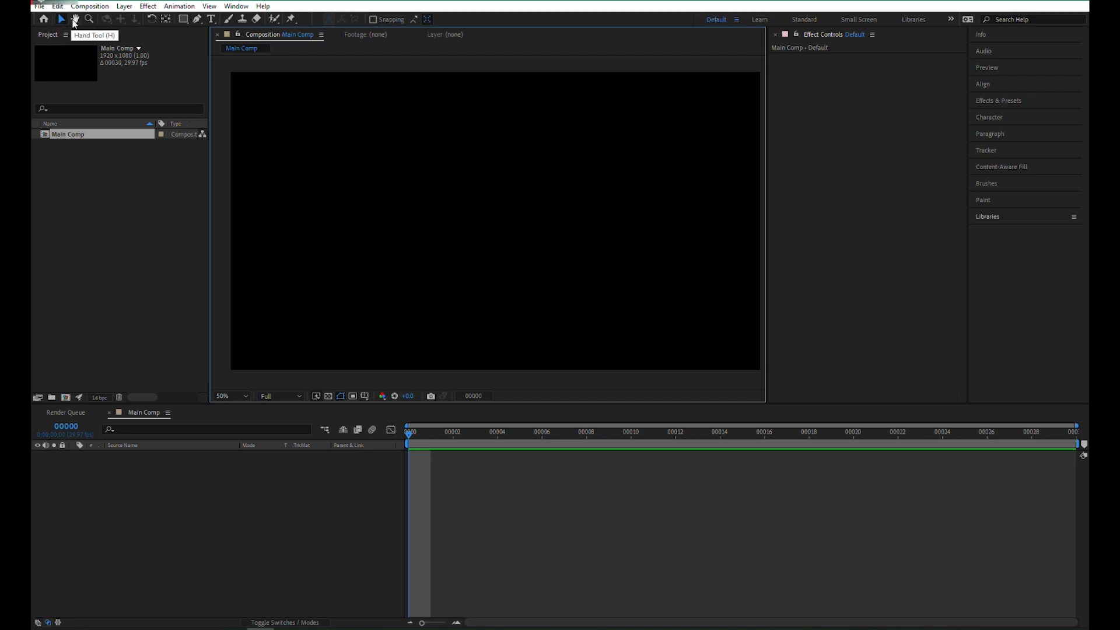
Try drawing a red rectangle near the centre of the composition with the Rectangle tool, and undo it.
left_click(184, 24)
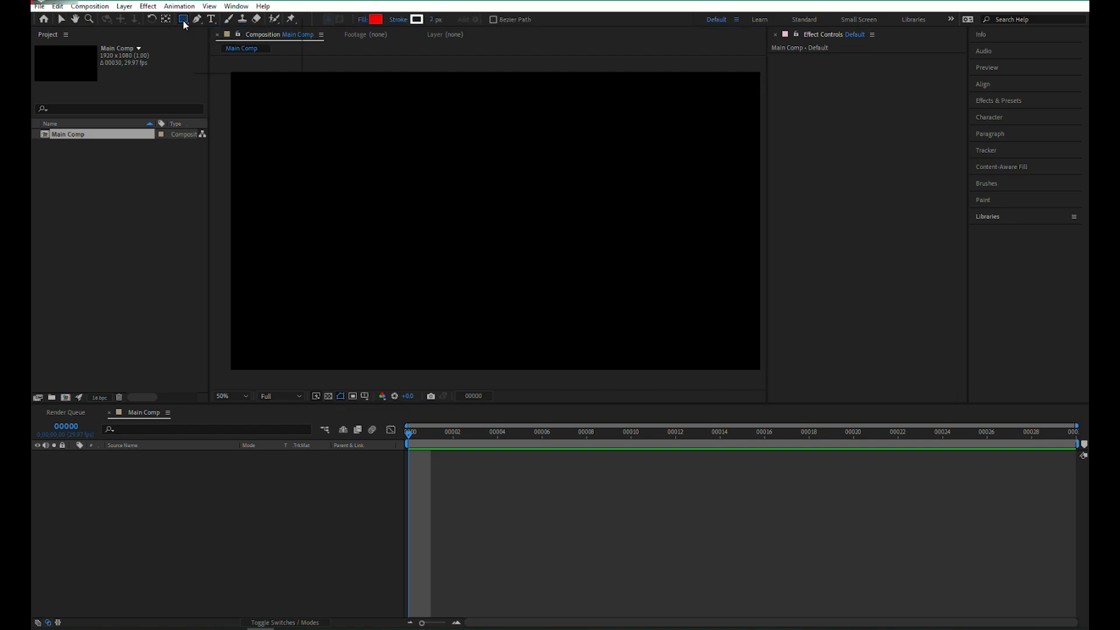
left_click(183, 23)
left_click(184, 24)
left_click_drag(451, 167, 593, 303)
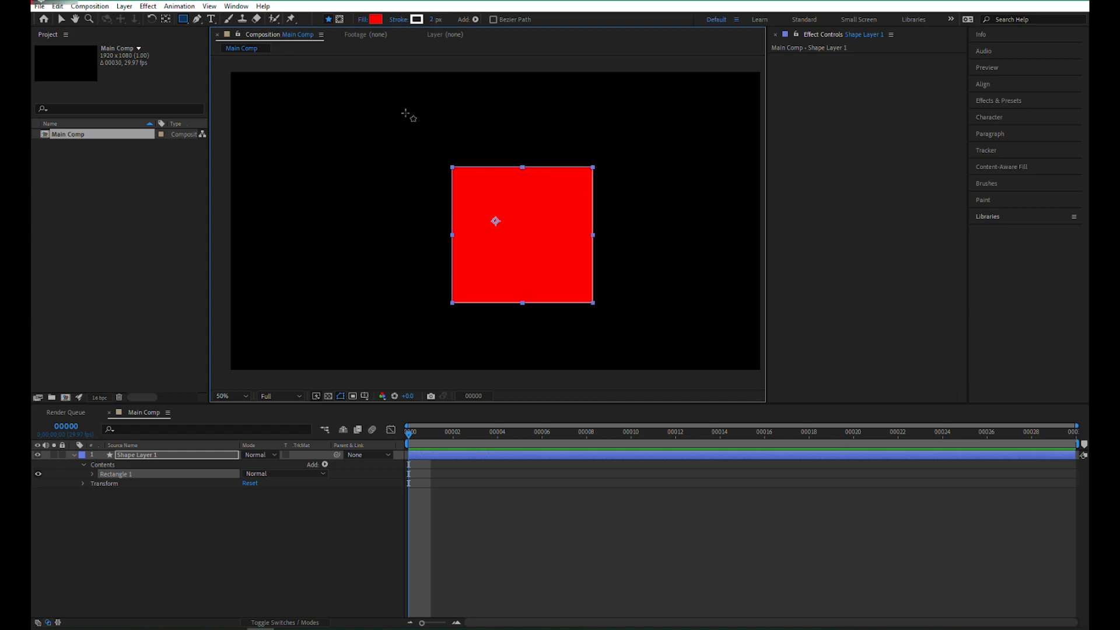
key("ctrl+z")
key("ctrl+z")
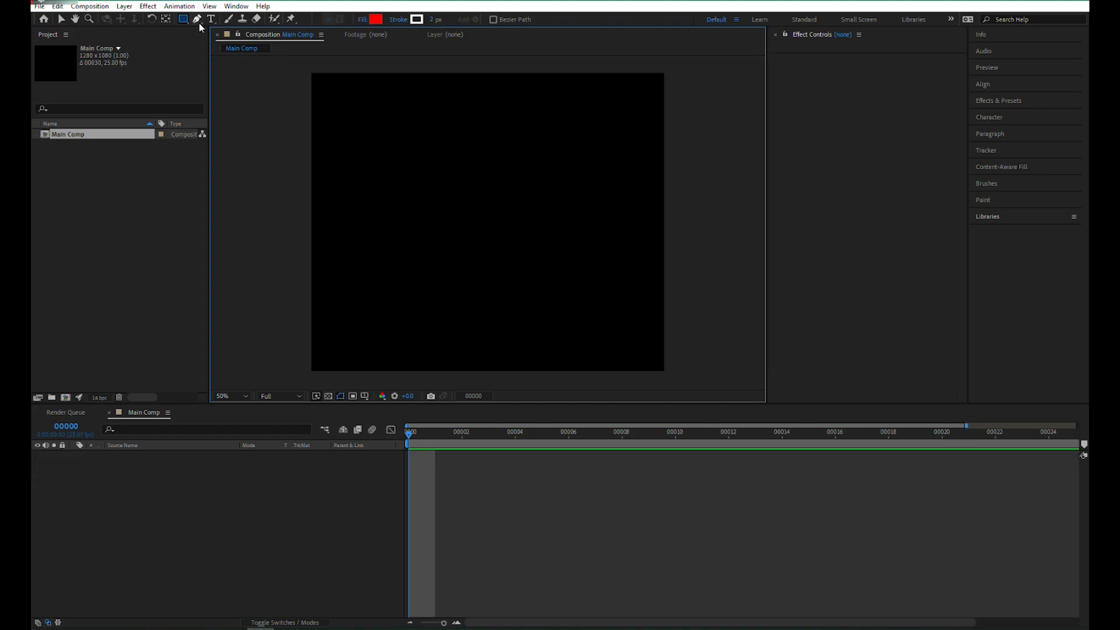
left_click(198, 19)
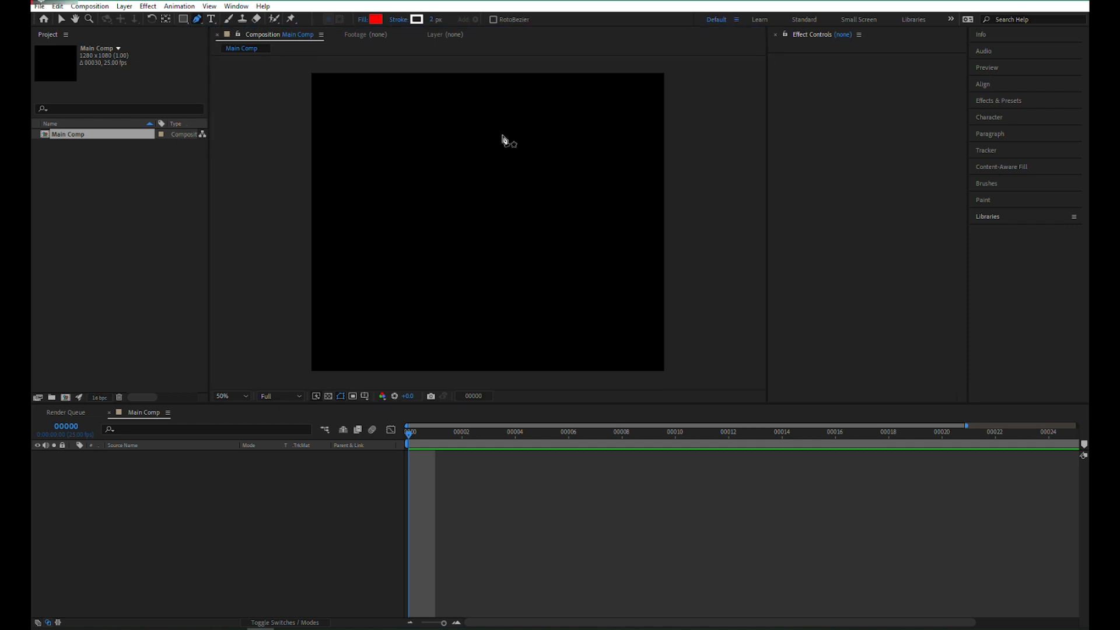
key("v")
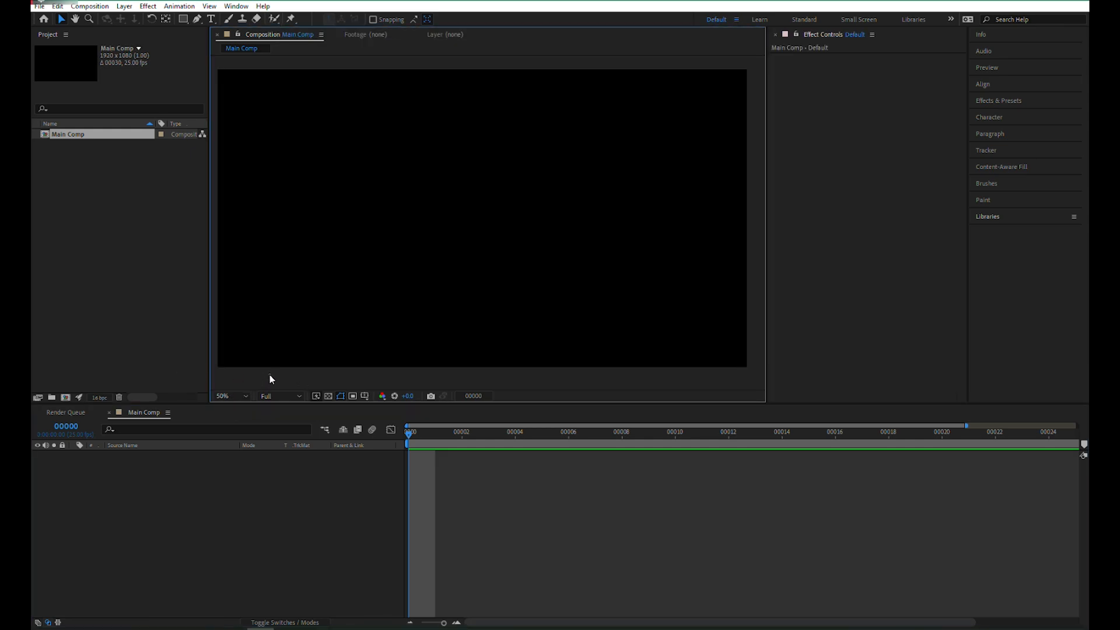
Fit the composition frame to the viewer after trying different zoom levels and pan positions.
scroll(389, 202, "down", 2)
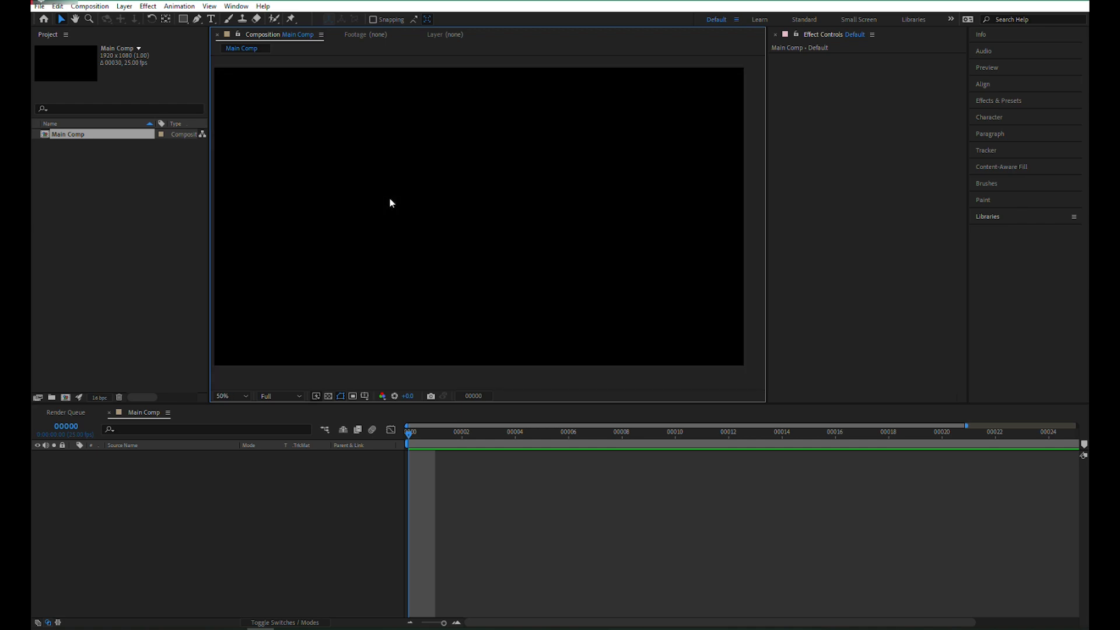
scroll(389, 200, "up", 2)
scroll(389, 203, "down", 2)
scroll(389, 203, "up", 1)
scroll(390, 204, "down", 2)
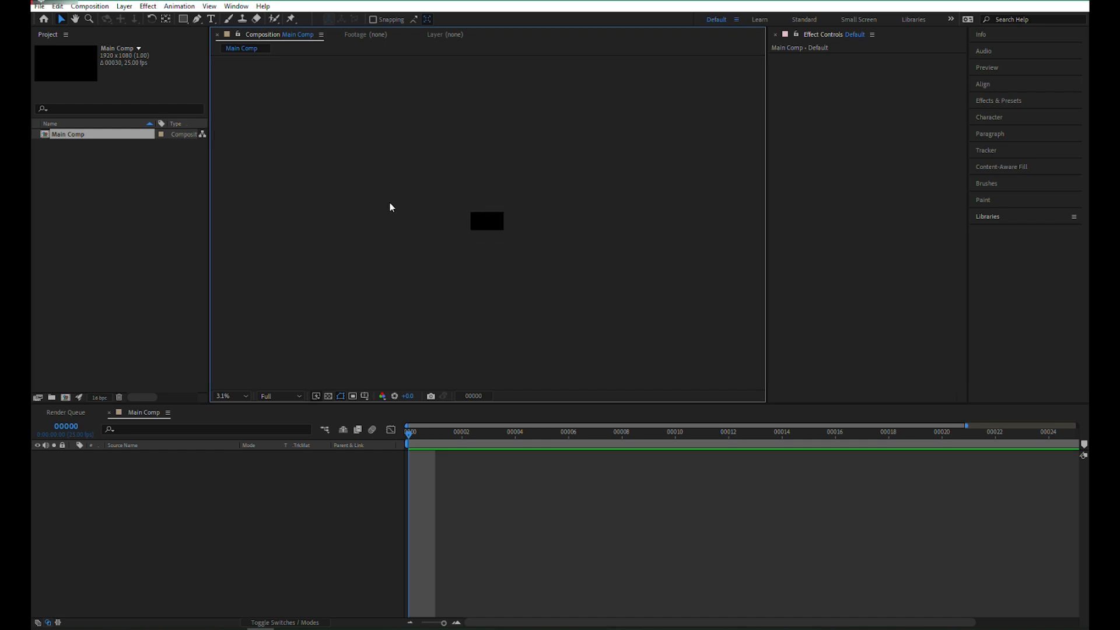
scroll(390, 201, "up", 2)
left_click(245, 396)
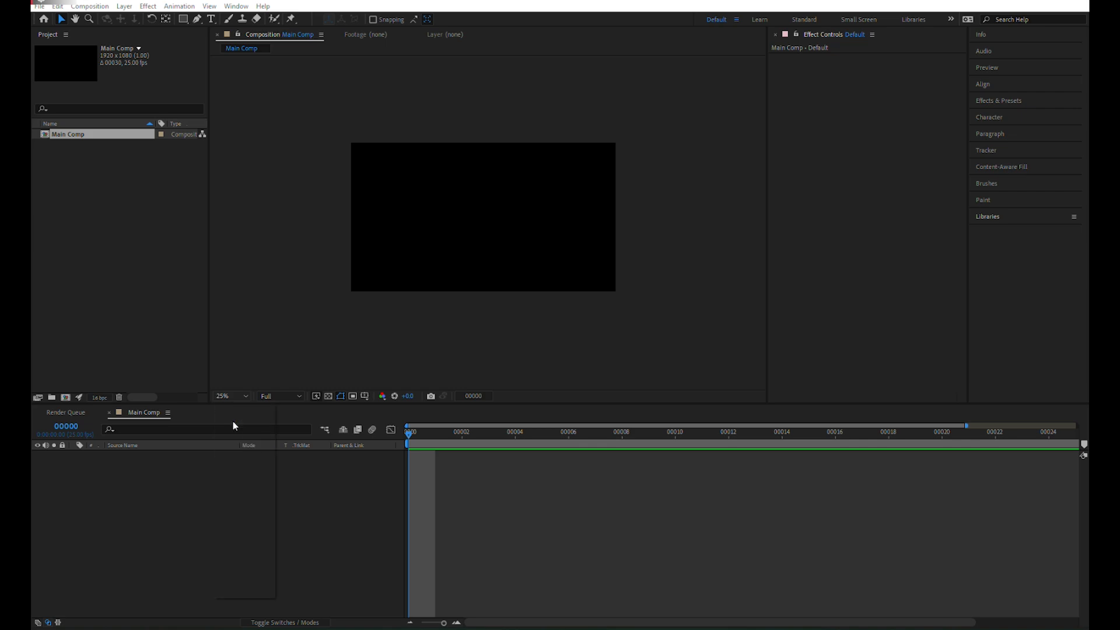
left_click(232, 420)
scroll(396, 274, "down", 6)
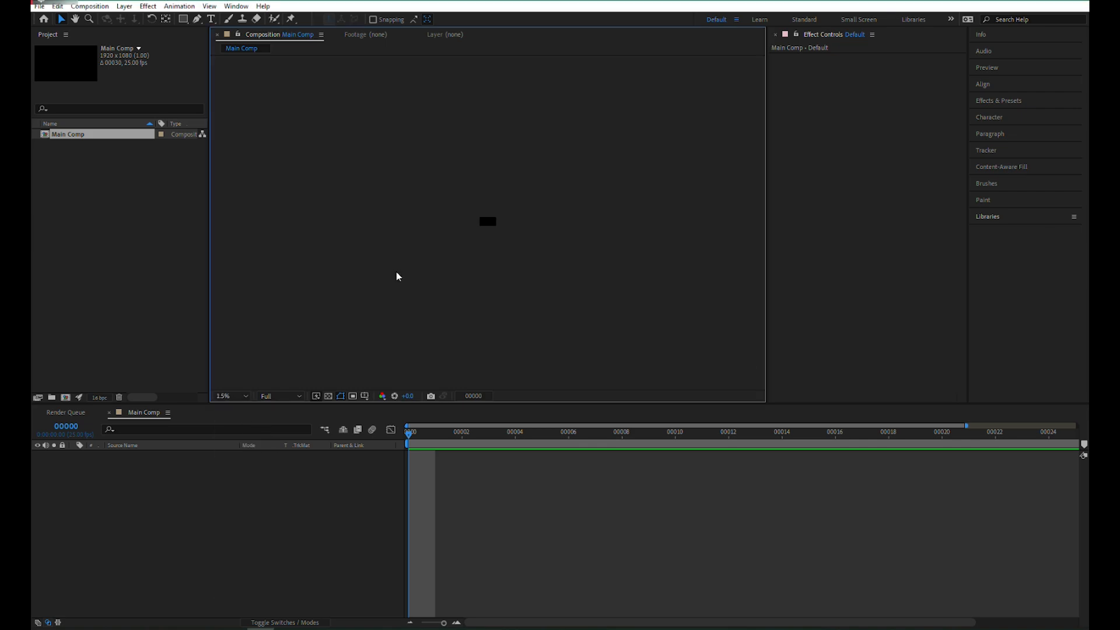
key("h")
key("z")
scroll(457, 180, "up", 3)
key("h")
left_click_drag(540, 207, 340, 115)
key("v")
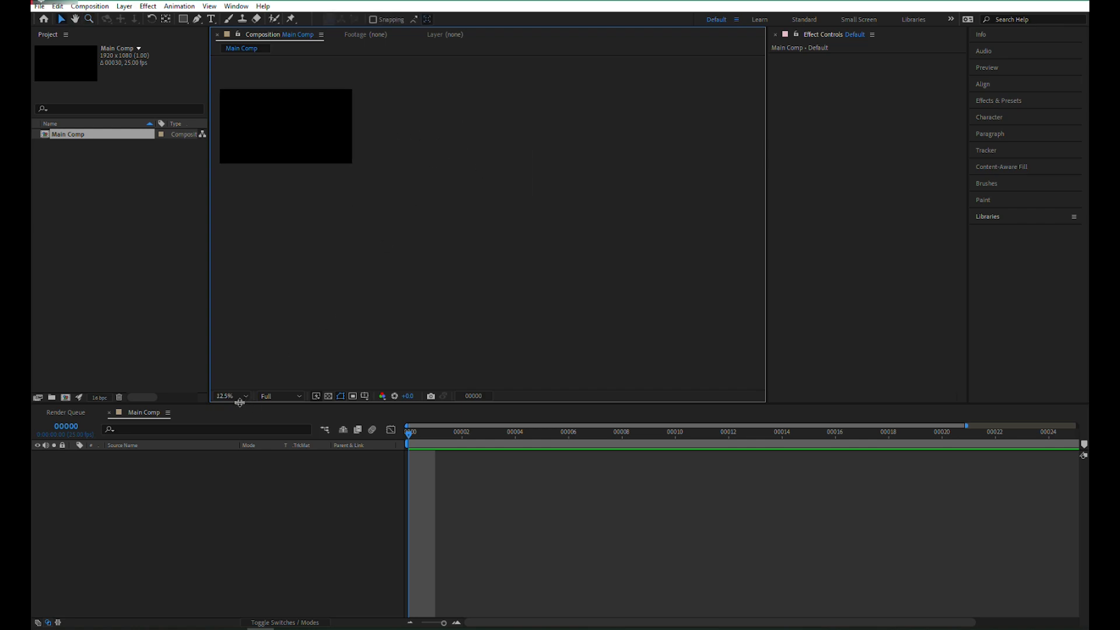
left_click(245, 396)
left_click(246, 419)
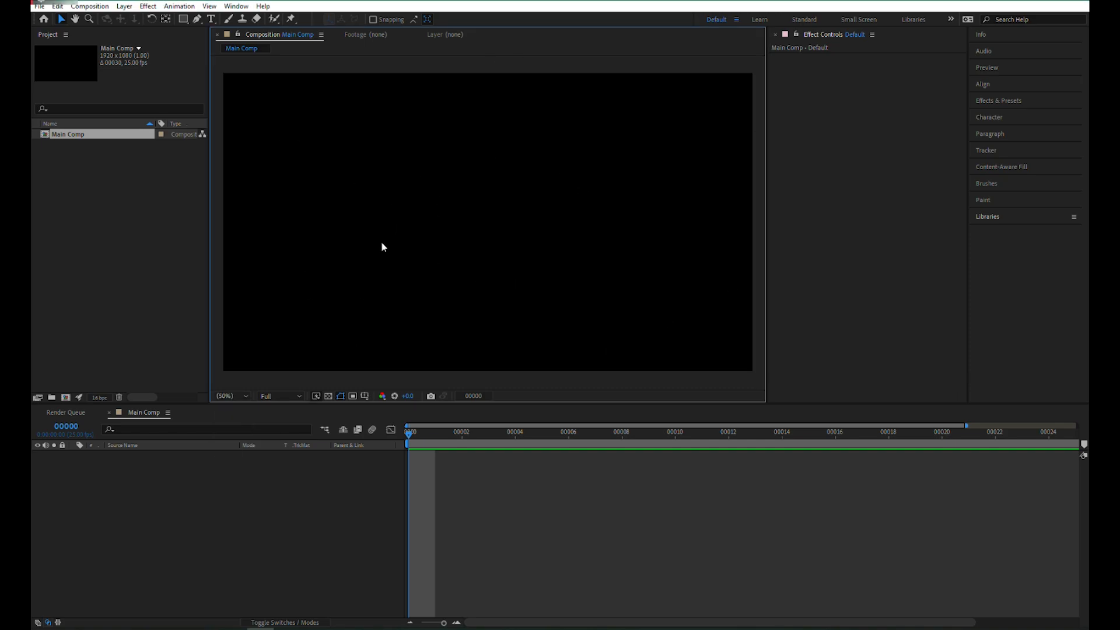
left_click(284, 398)
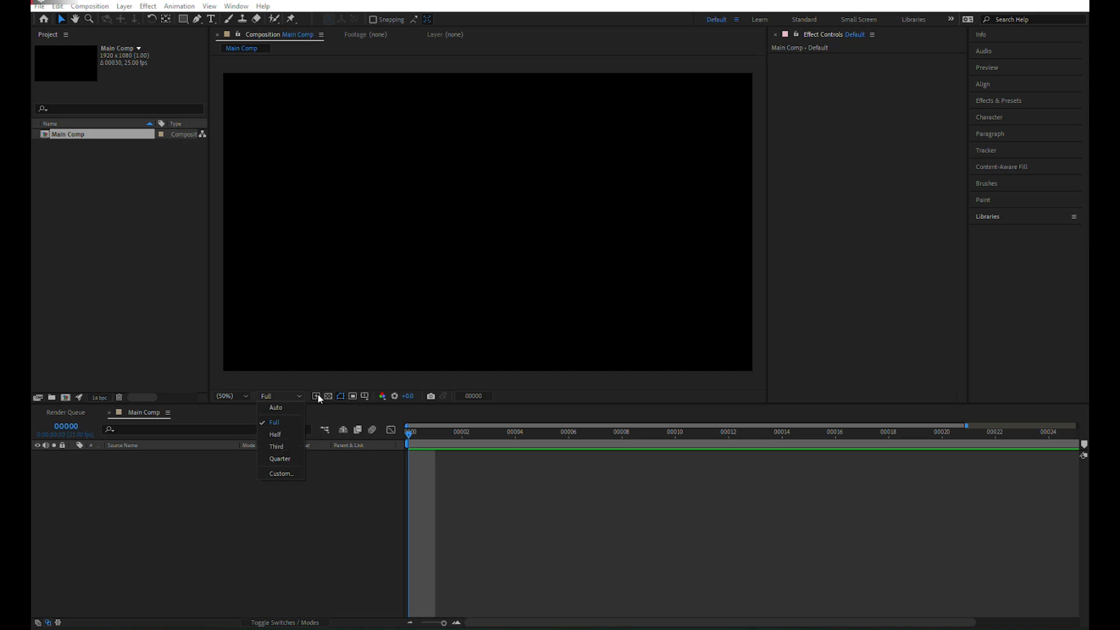
left_click(324, 376)
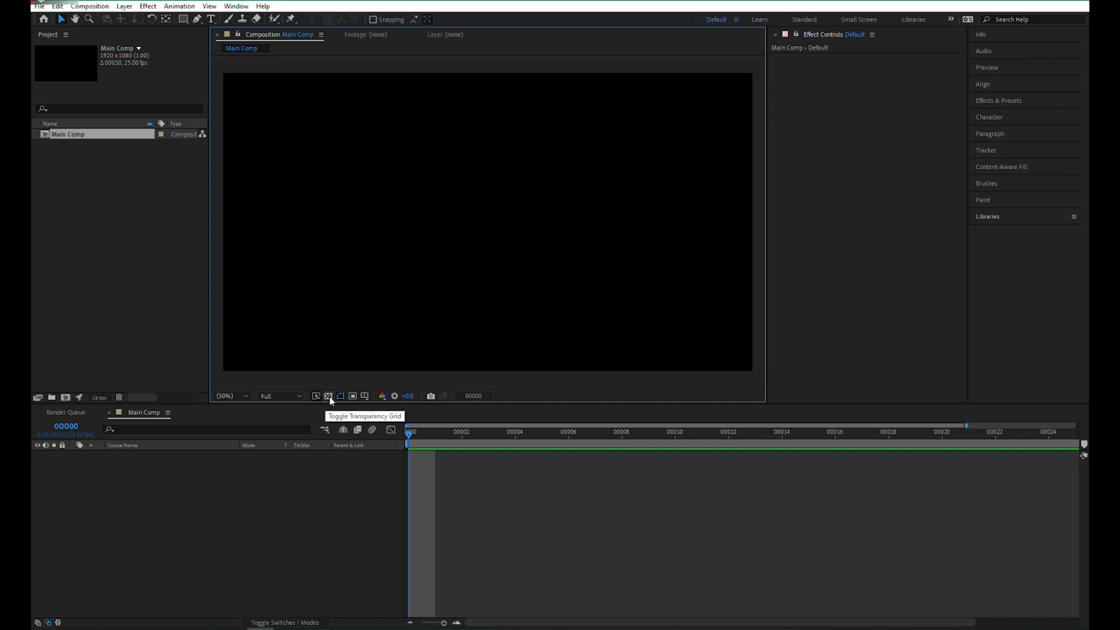
Toggle the composition viewer's transparency grid on and back off.
left_click(328, 397)
left_click(328, 397)
left_click(328, 396)
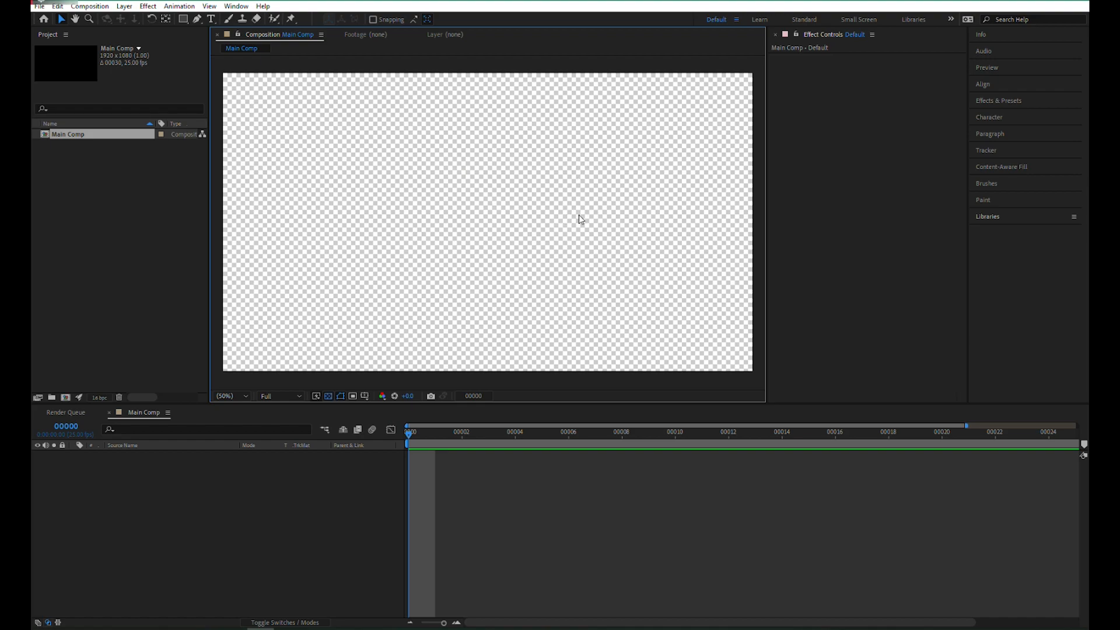
left_click(329, 397)
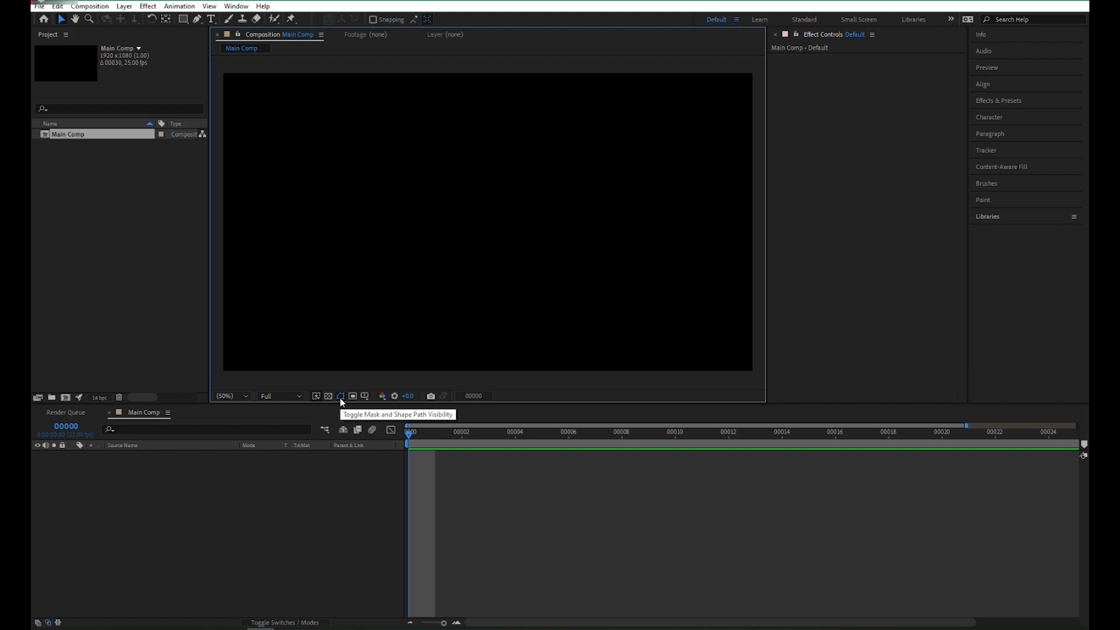
Create a medium yellow solid layer of 1920 × 1080 px in Main Comp.
left_click(340, 396)
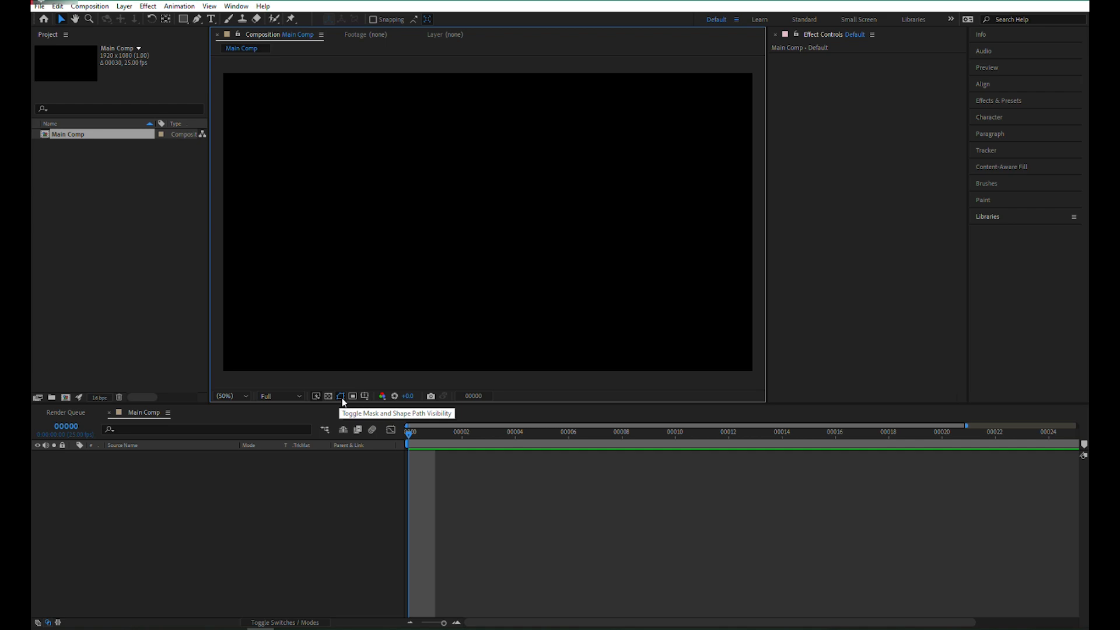
left_click(182, 18)
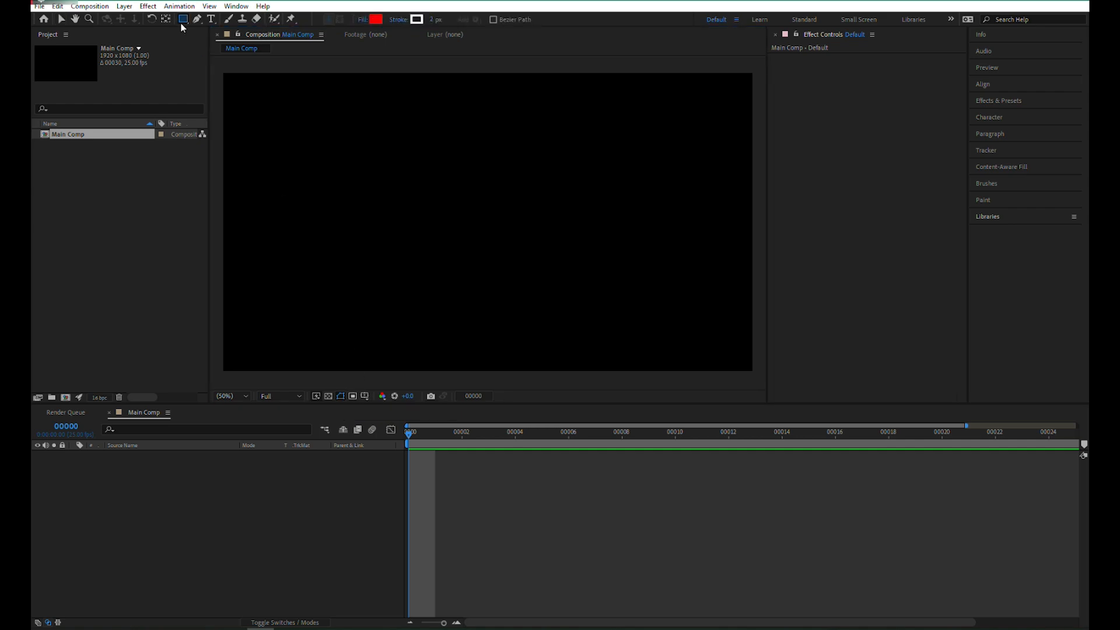
right_click(269, 517)
mouse_move(329, 382)
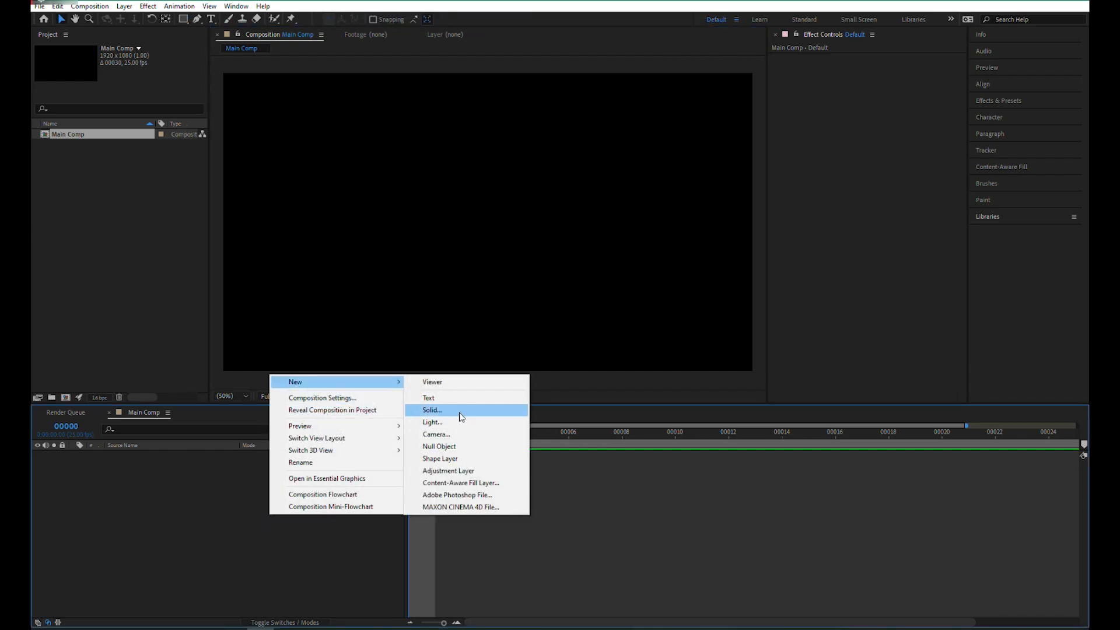
left_click(461, 416)
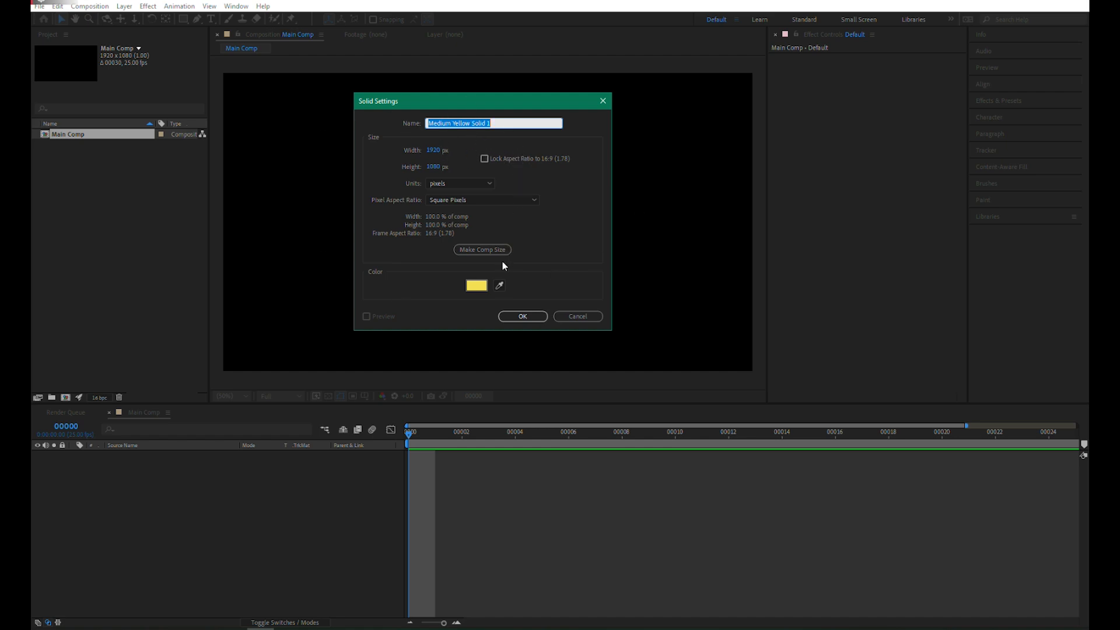
left_click(519, 315)
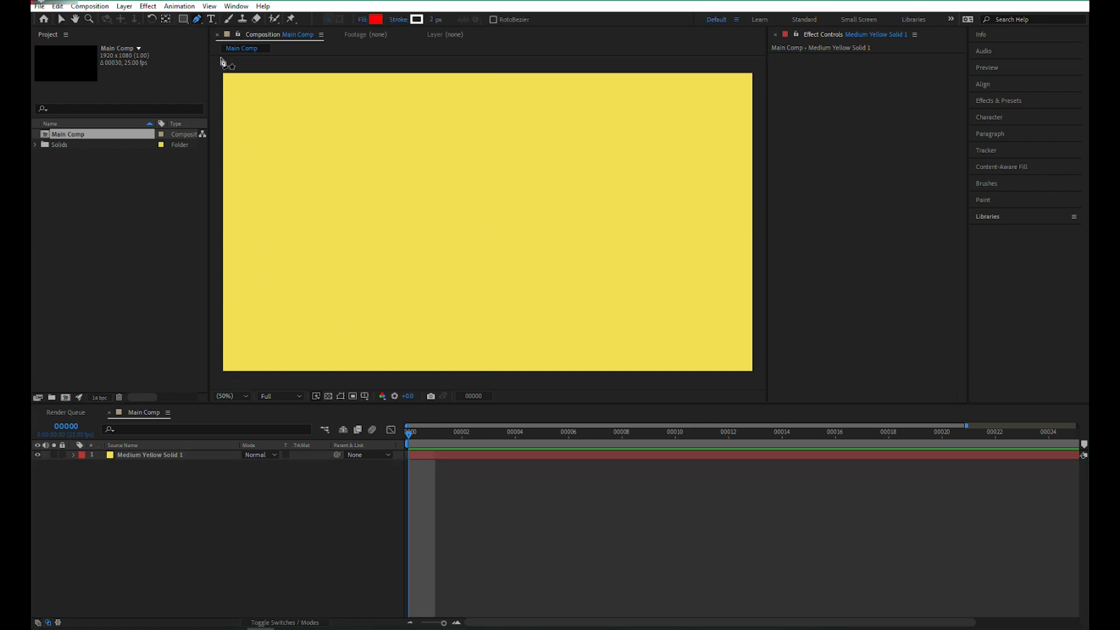
Draw a rectangular mask near the centre of the yellow solid with the Rectangle tool and return to the Selection tool.
left_click(184, 21)
left_click(183, 22)
left_click(186, 22)
left_click(227, 19)
left_click(145, 455)
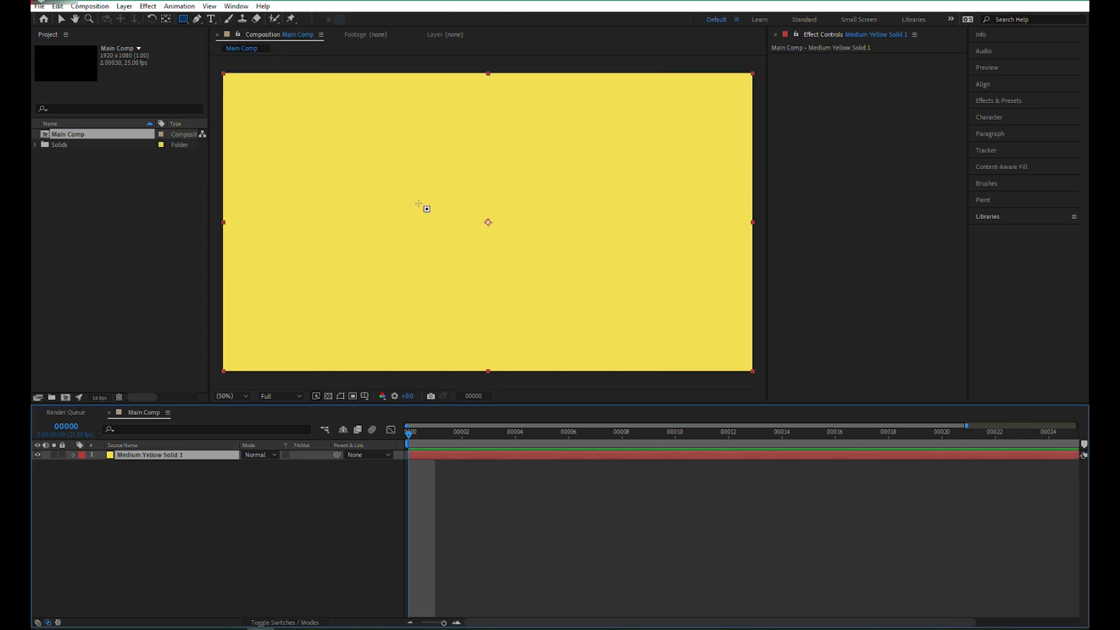
left_click_drag(397, 151, 568, 296)
key("v")
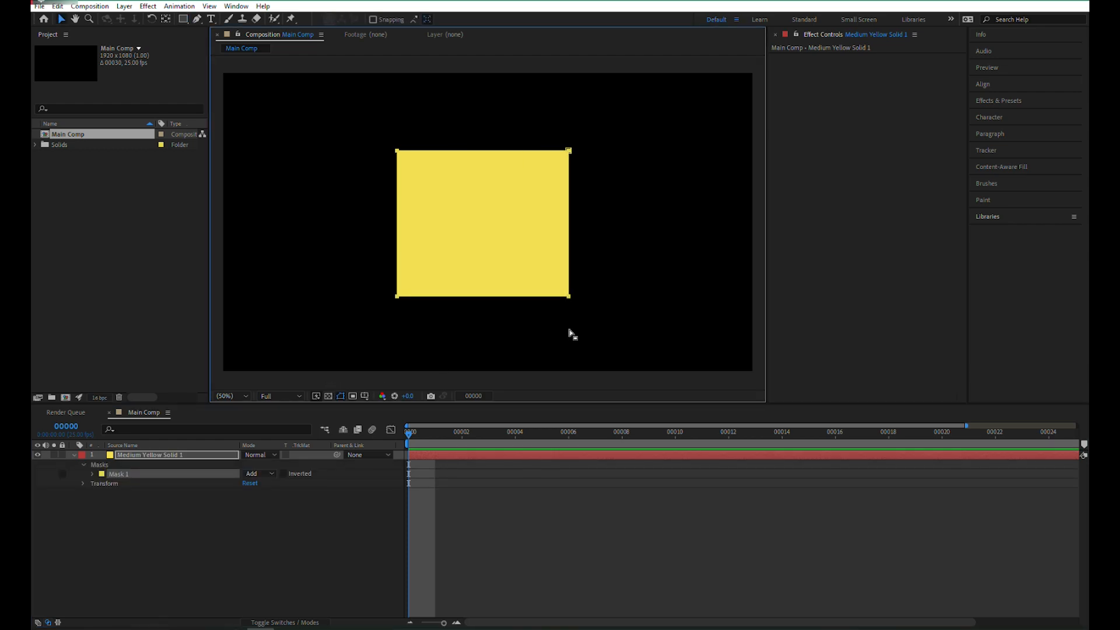
Toggle mask and shape path visibility off and back on in the viewer, and reselect the yellow solid layer.
left_click(341, 394)
left_click(605, 276)
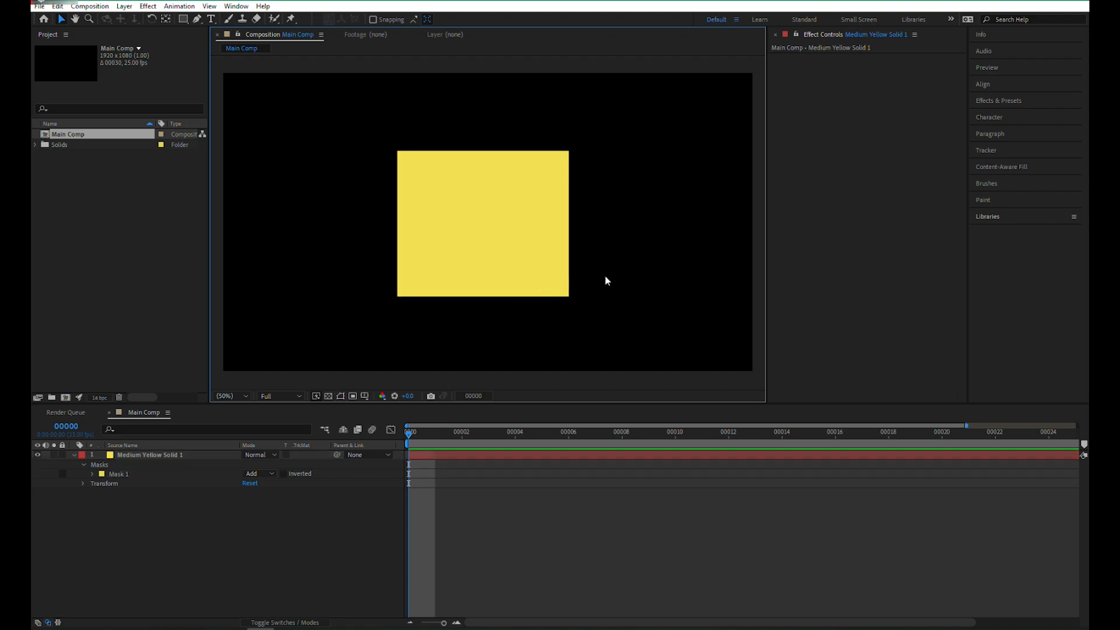
left_click(341, 394)
left_click(162, 460)
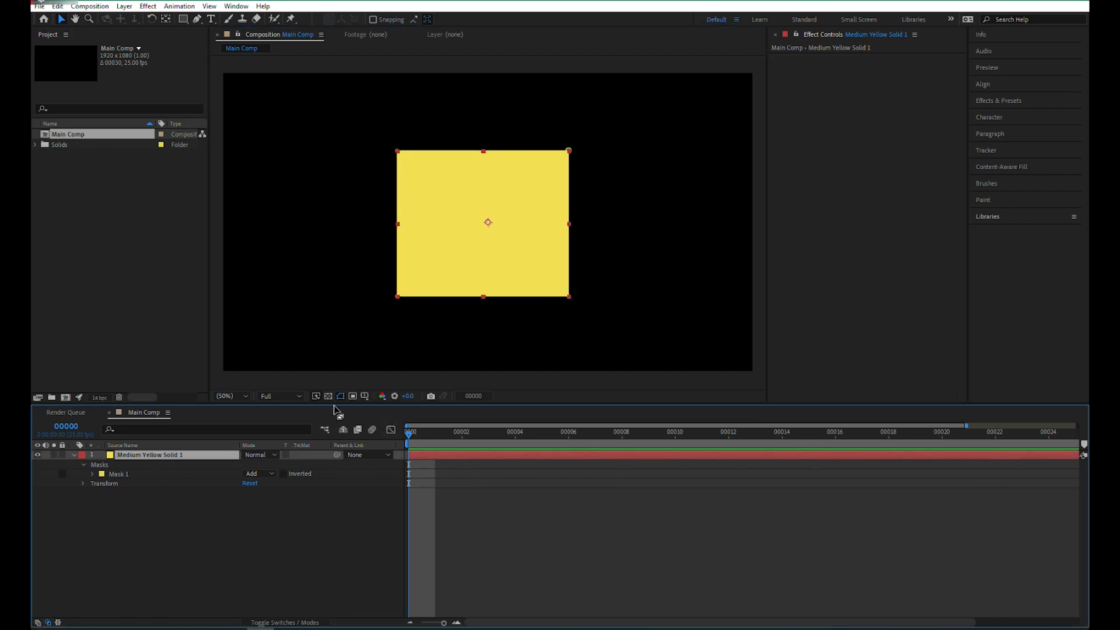
Reveal the Mask Path property of the yellow solid's mask in the timeline.
key("m")
left_click(156, 464)
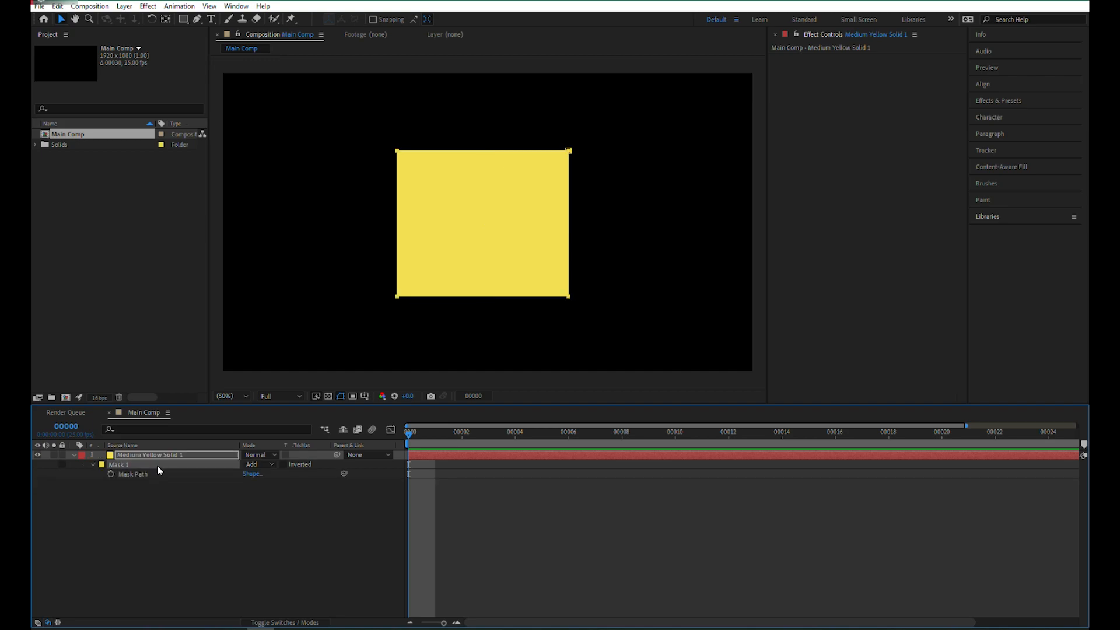
left_click(76, 453)
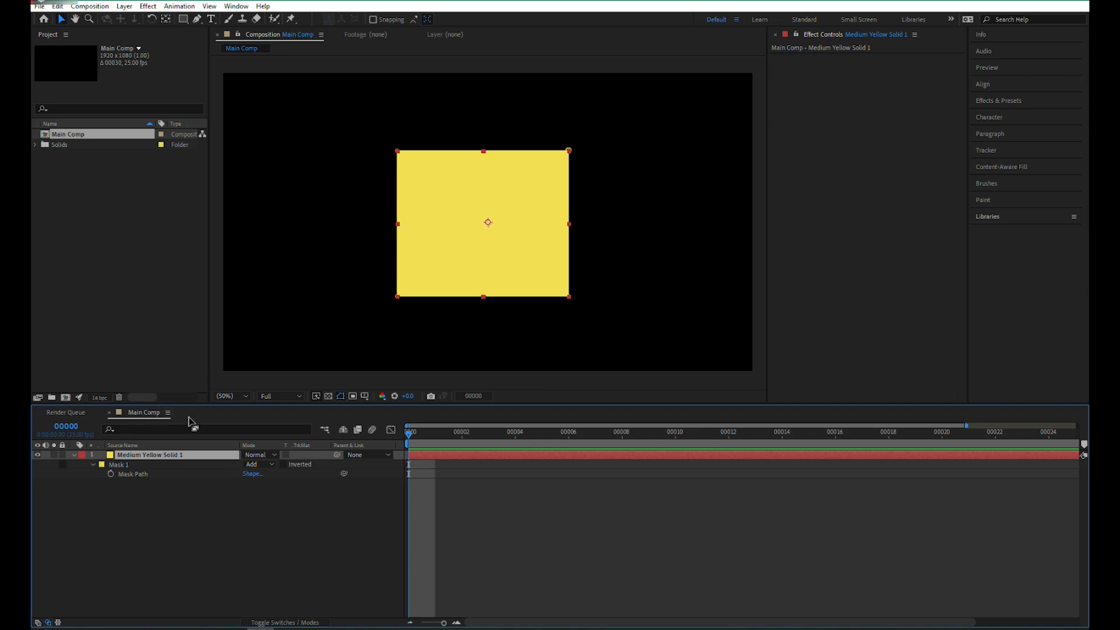
Create a new composition named Composition 2 with the HDTV 1080 25 preset from the Project panel.
right_click(100, 256)
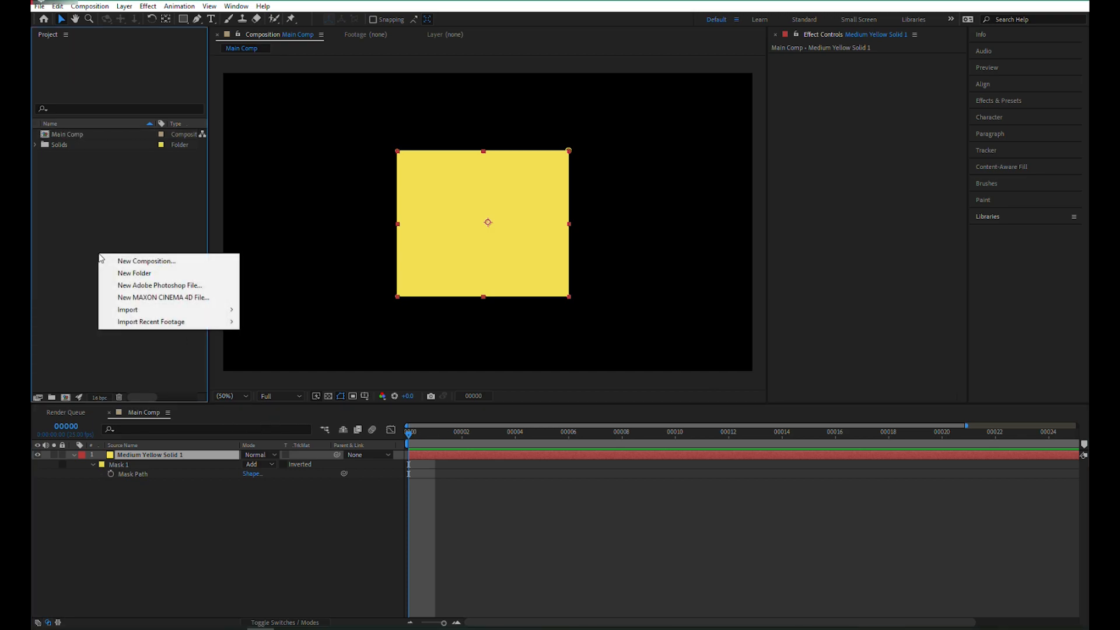
left_click(98, 218)
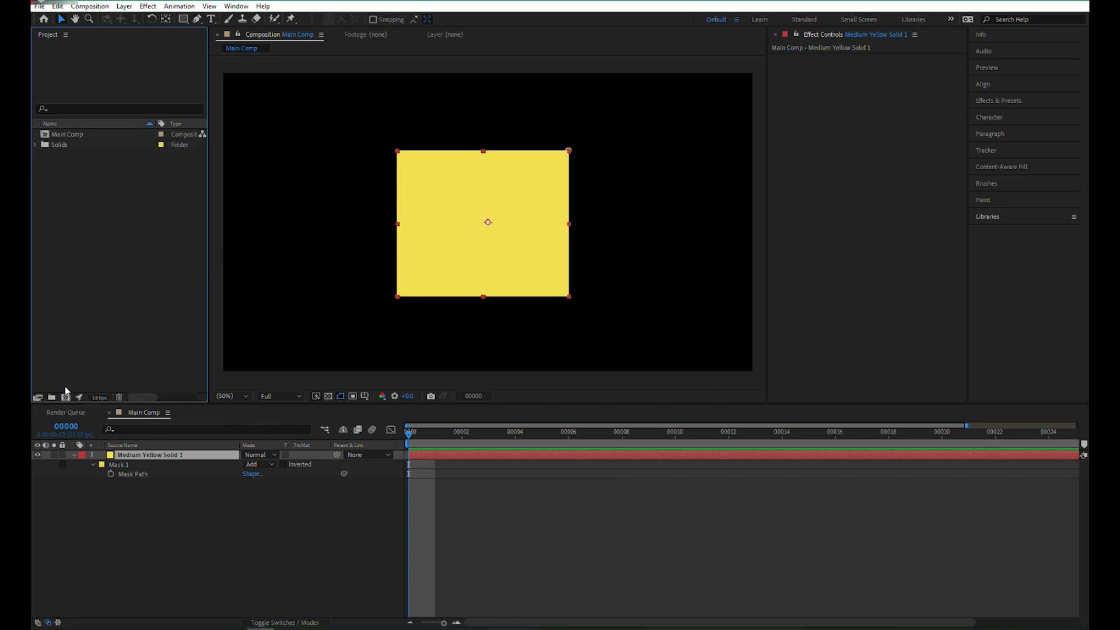
right_click(120, 303)
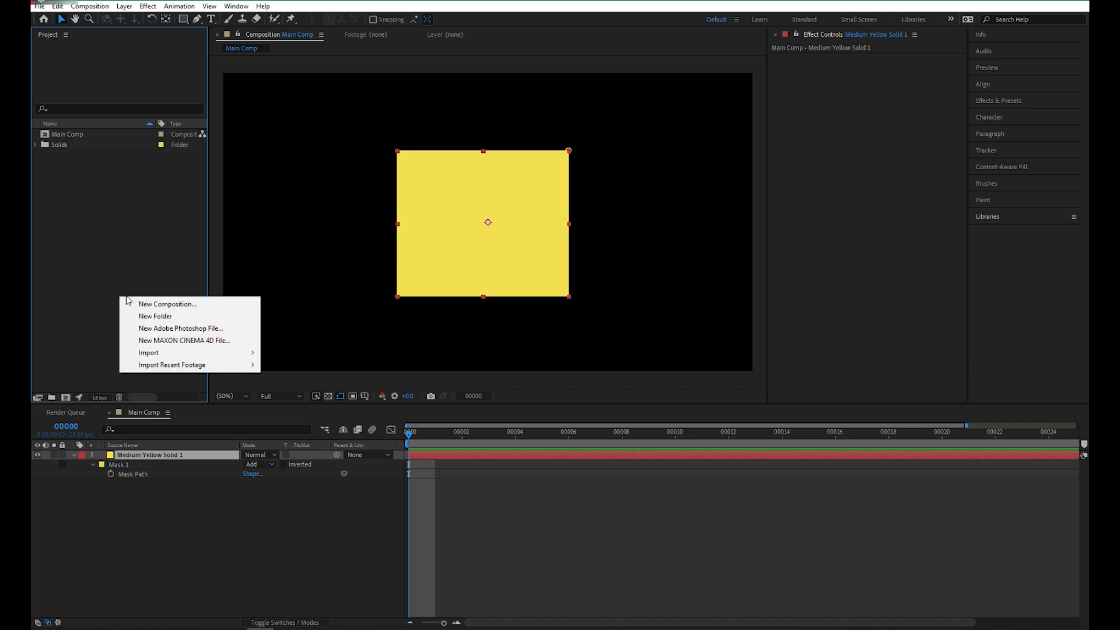
left_click(159, 304)
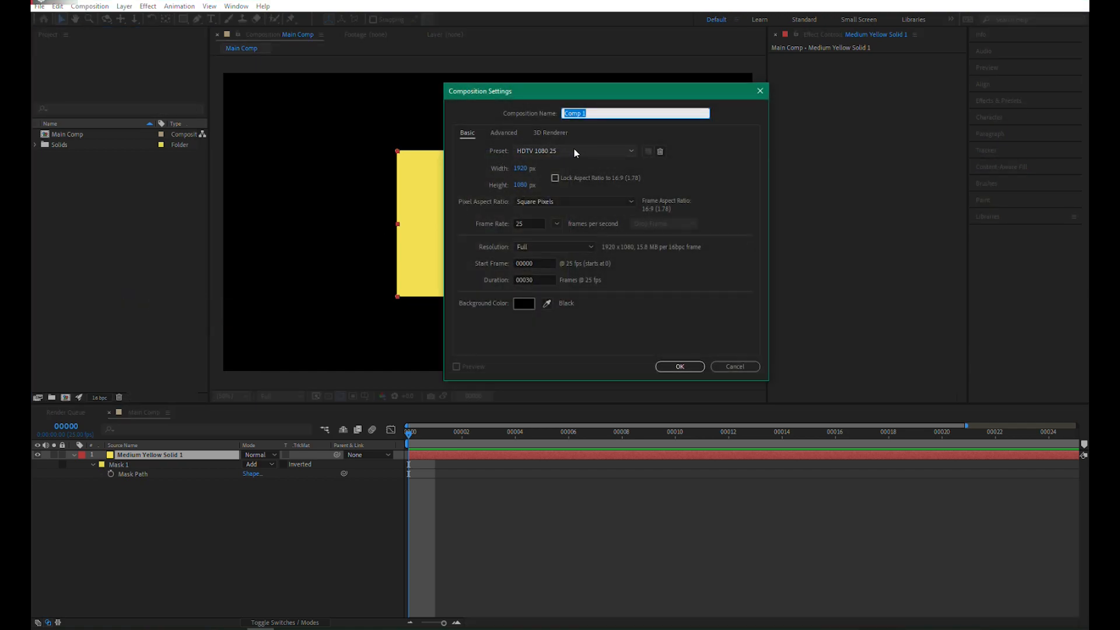
type("Composot")
key("BackSpace")
key("BackSpace")
type("ition 2")
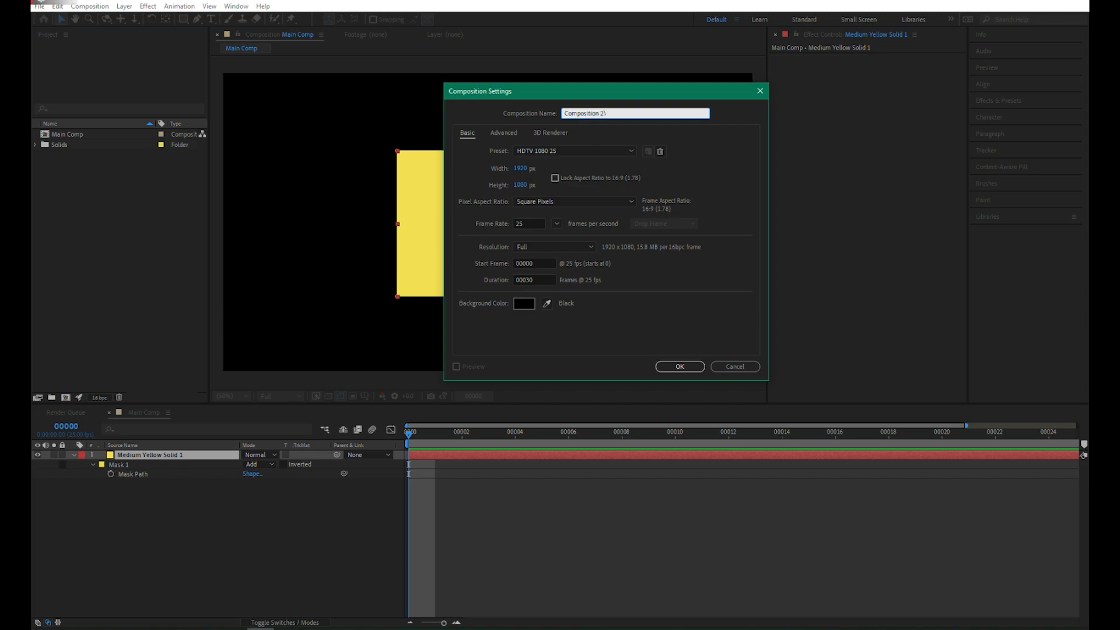
key("Return")
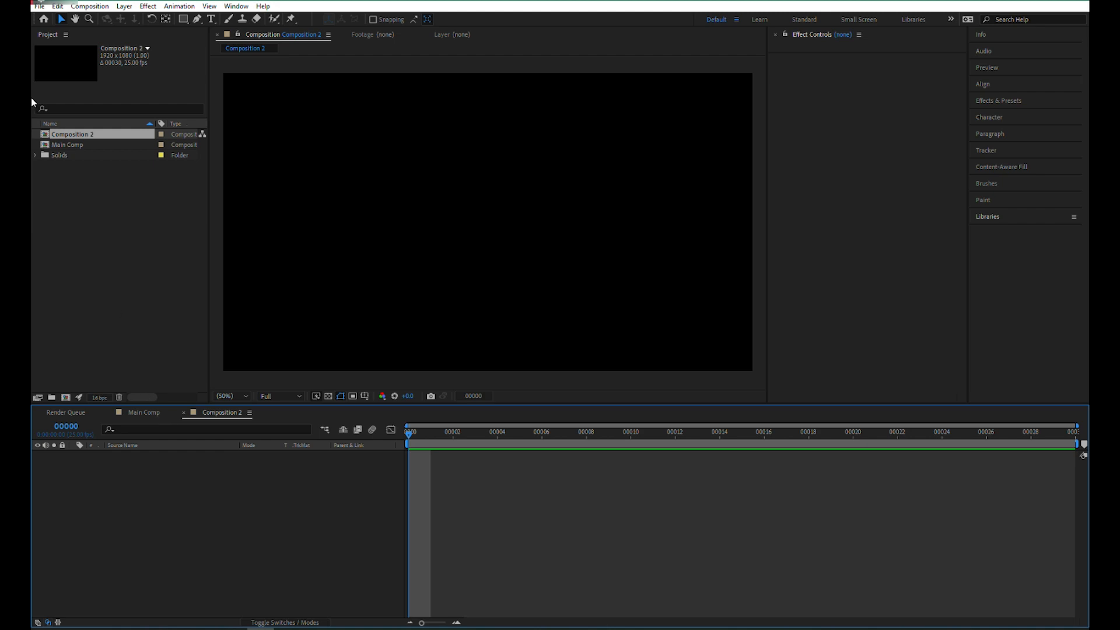
Switch between the two composition timelines, then close Composition 2 and reopen it from the project items.
left_click(134, 412)
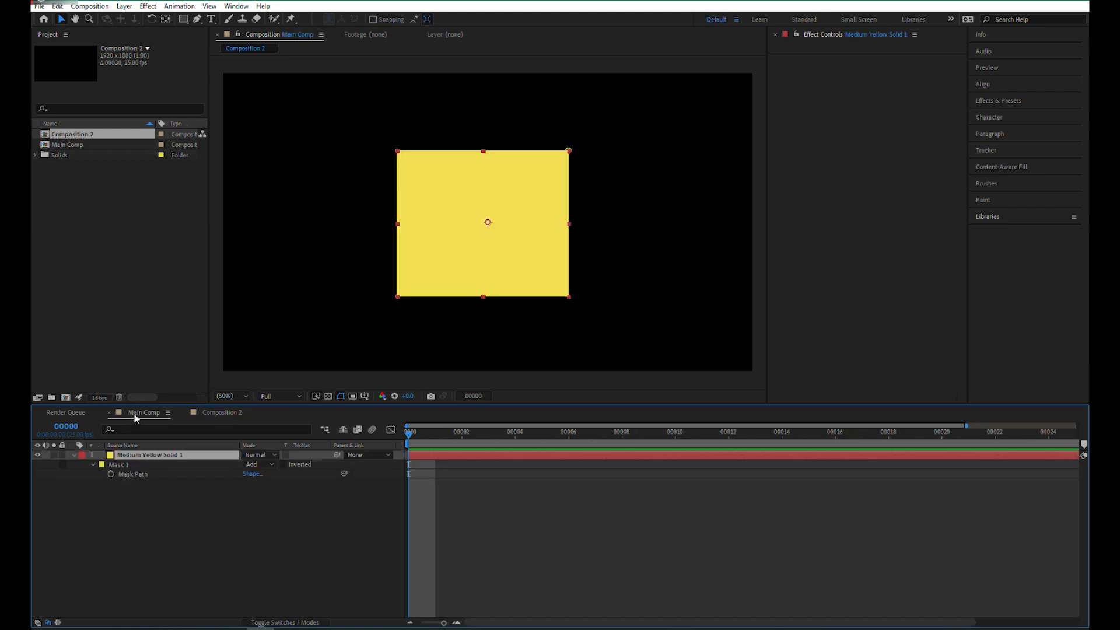
left_click(219, 413)
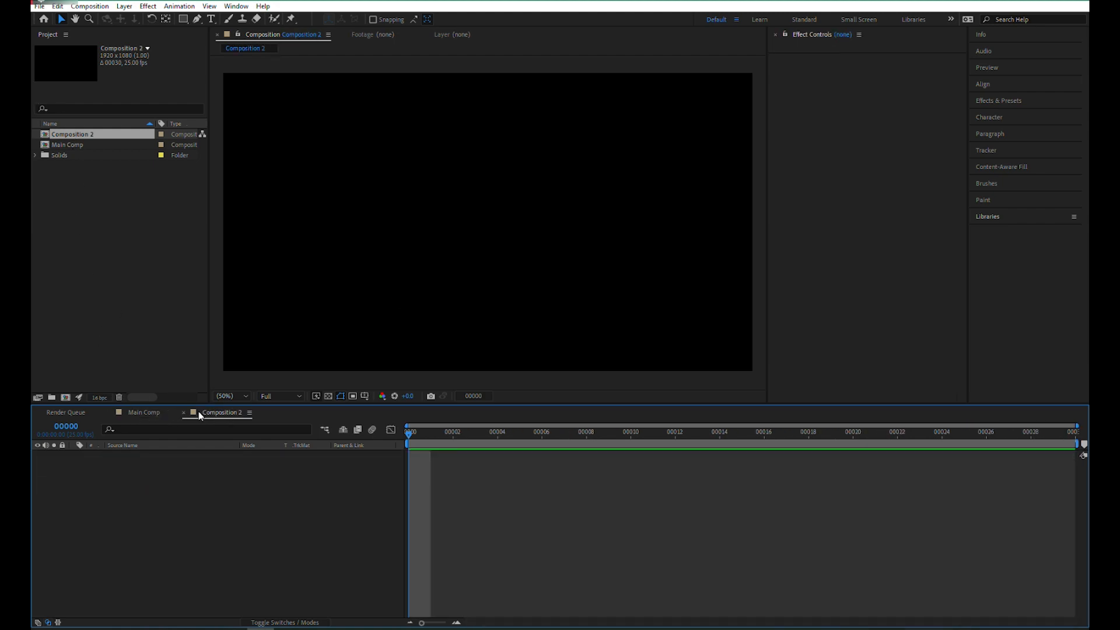
left_click(183, 413)
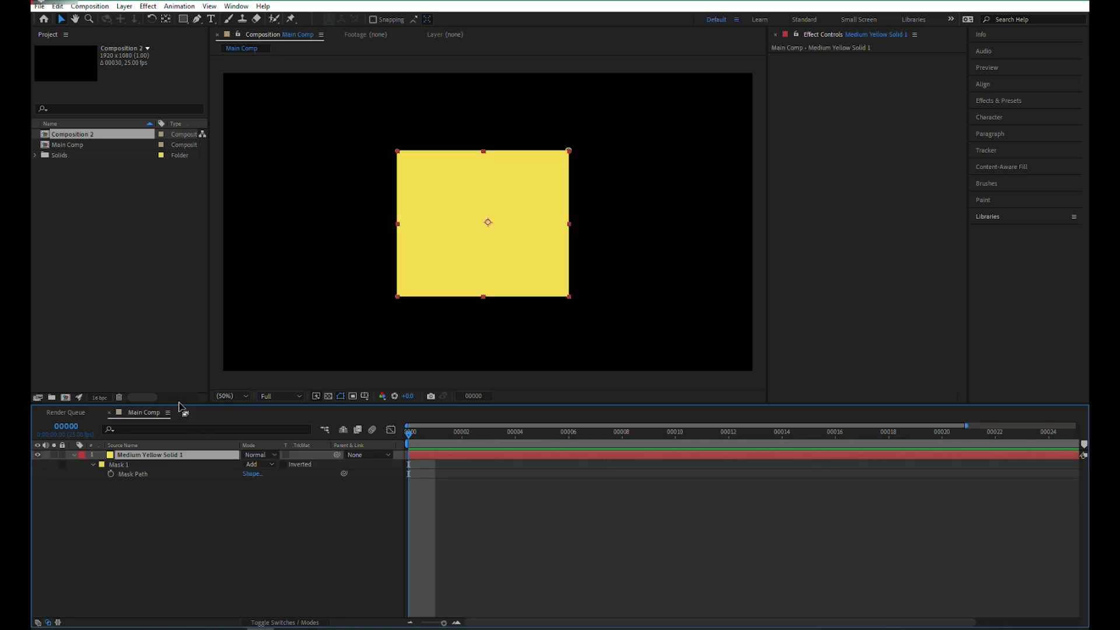
left_click(85, 220)
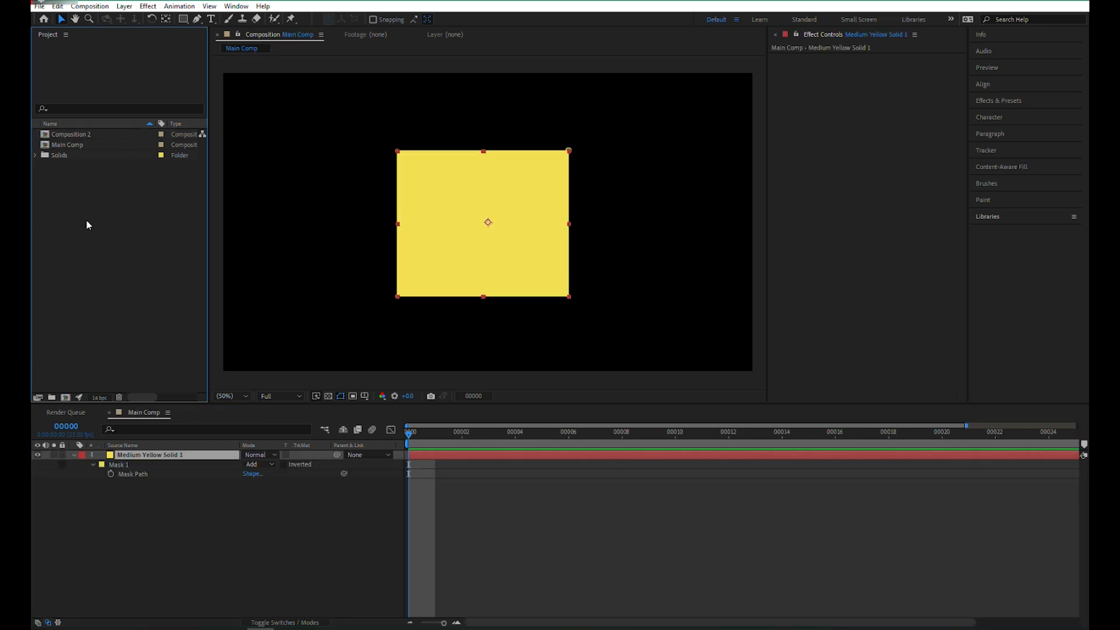
left_click(87, 134)
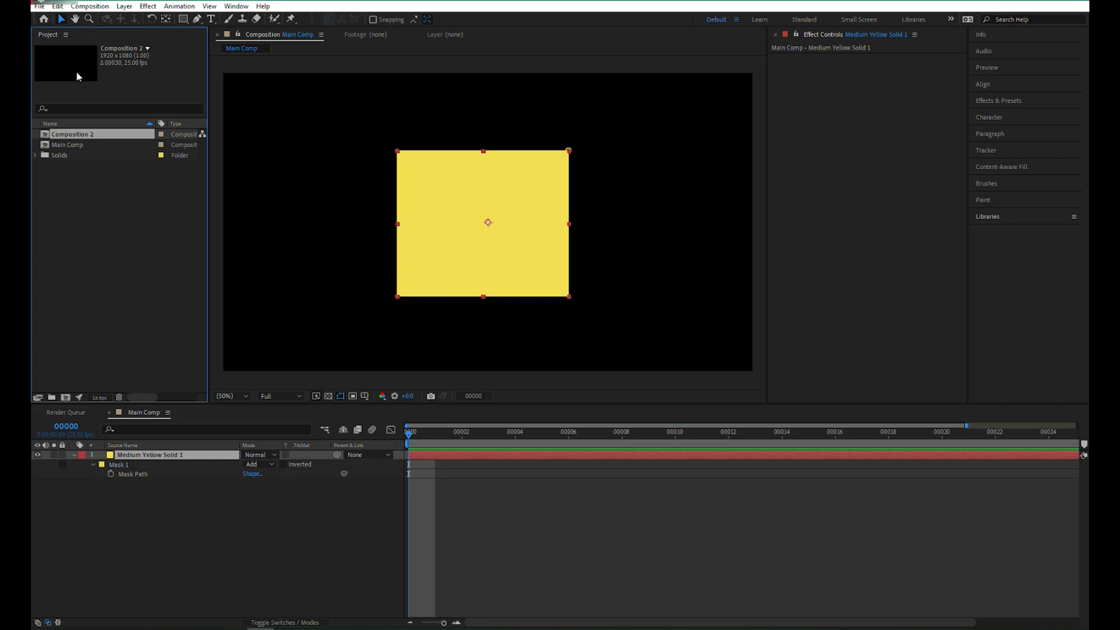
double_click(79, 137)
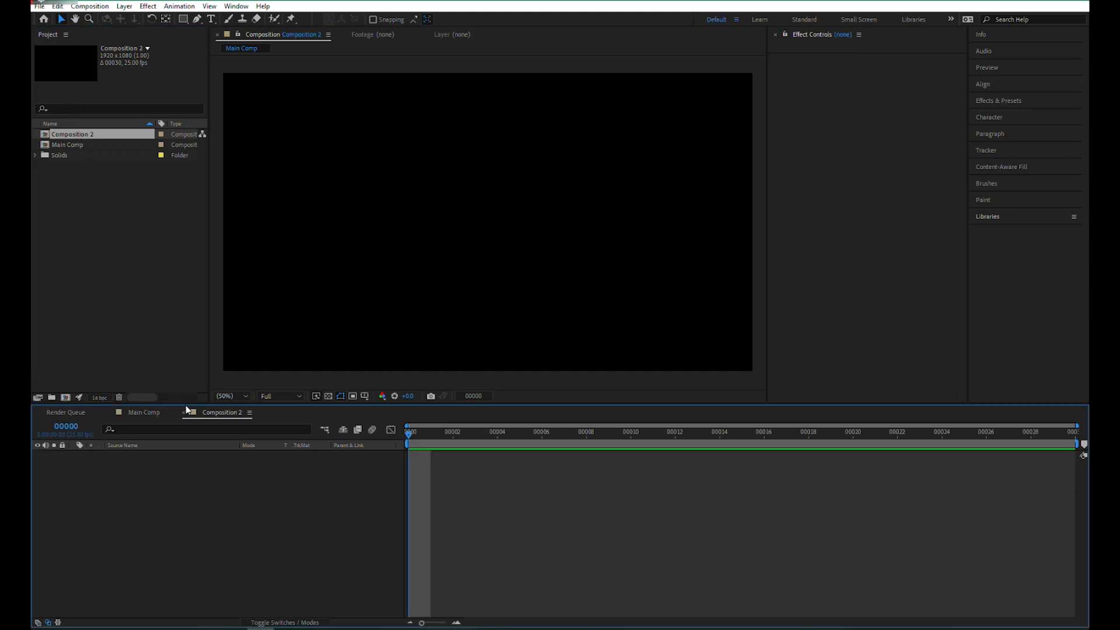
Switch to File Explorer and import Concert.jpg and Hetfield.jpg from the Asset folder into the After Effects project.
left_click(135, 297)
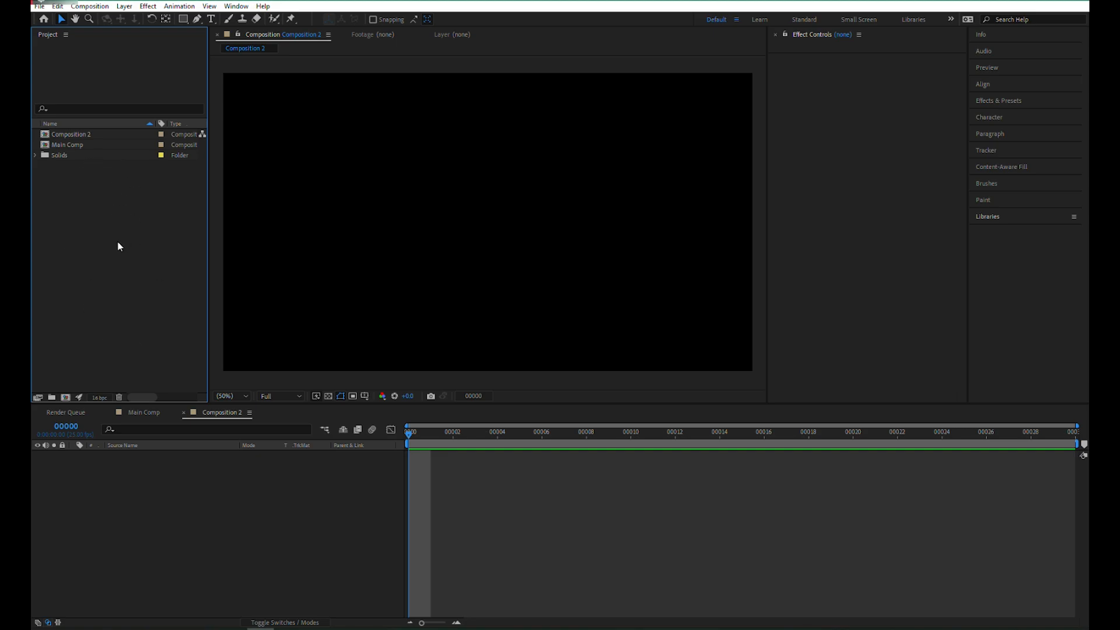
left_click(102, 628)
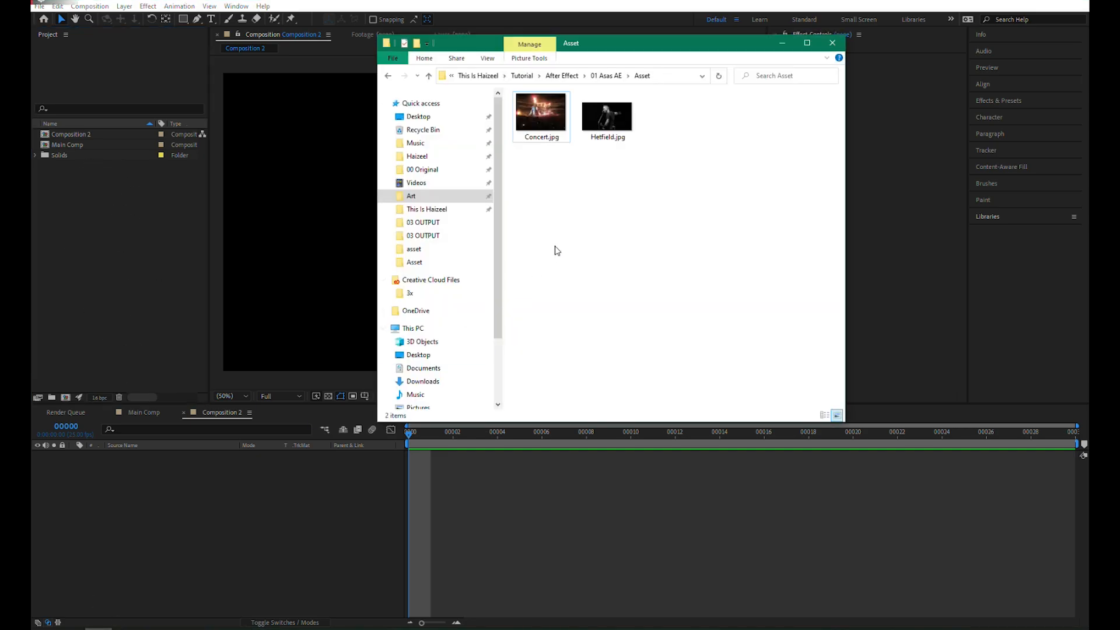
left_click_drag(659, 42, 677, 132)
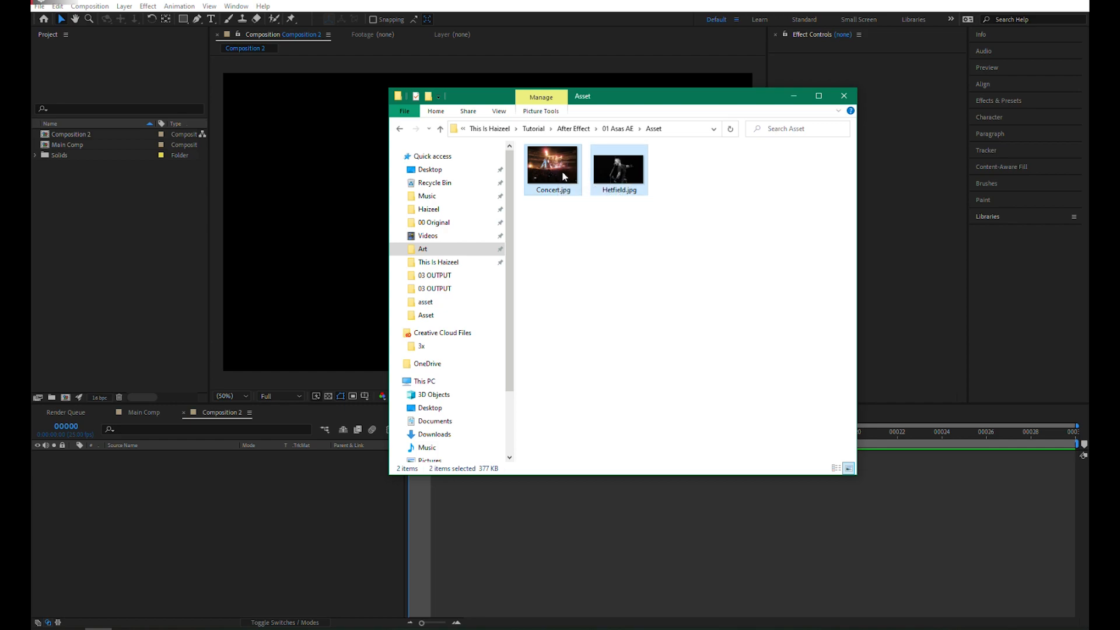
left_click_drag(564, 176, 86, 235)
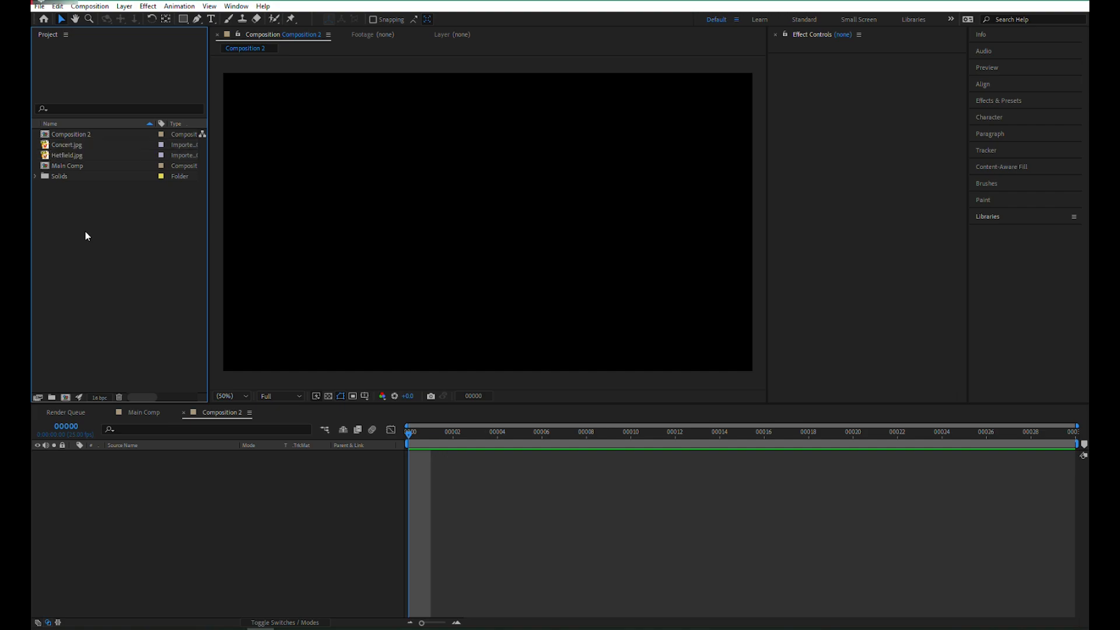
Browse to the Asset folder in the Import File dialog and cancel the import.
double_click(85, 232)
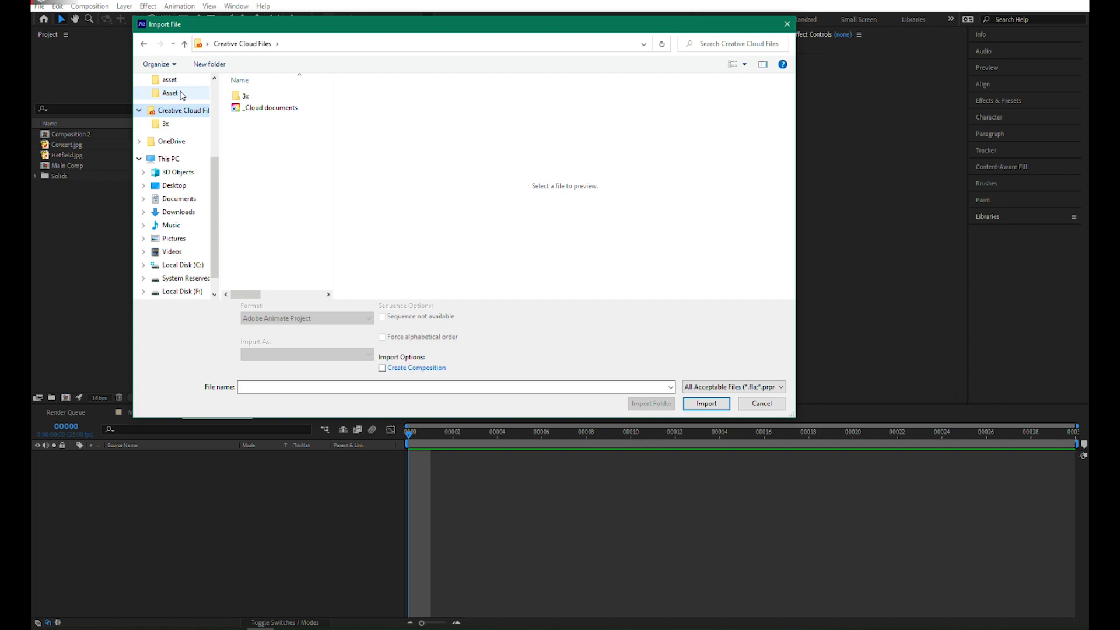
left_click(181, 95)
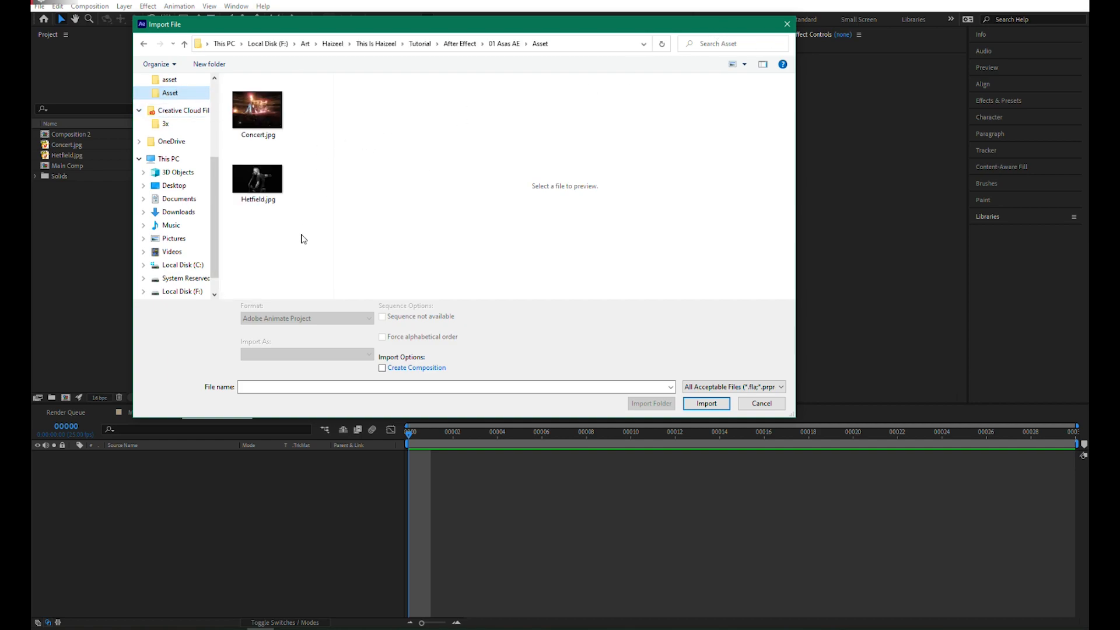
left_click(746, 403)
Preview the Hetfield.jpg, Main Comp, Composition 2 and Concert.jpg items in the Project panel.
left_click(90, 156)
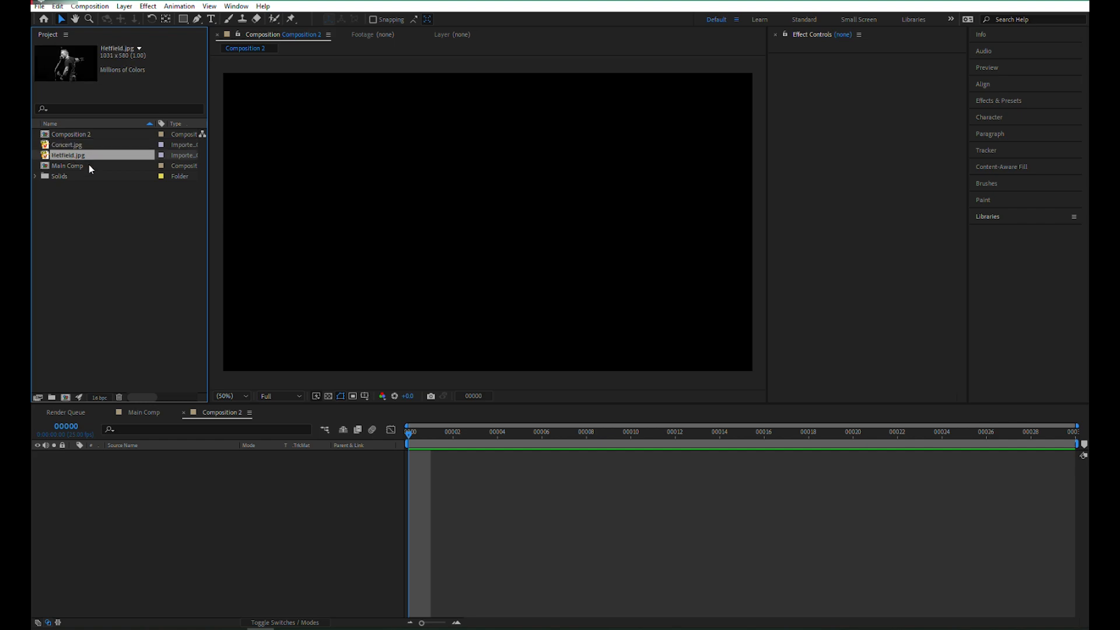
left_click(89, 165)
left_click(78, 133)
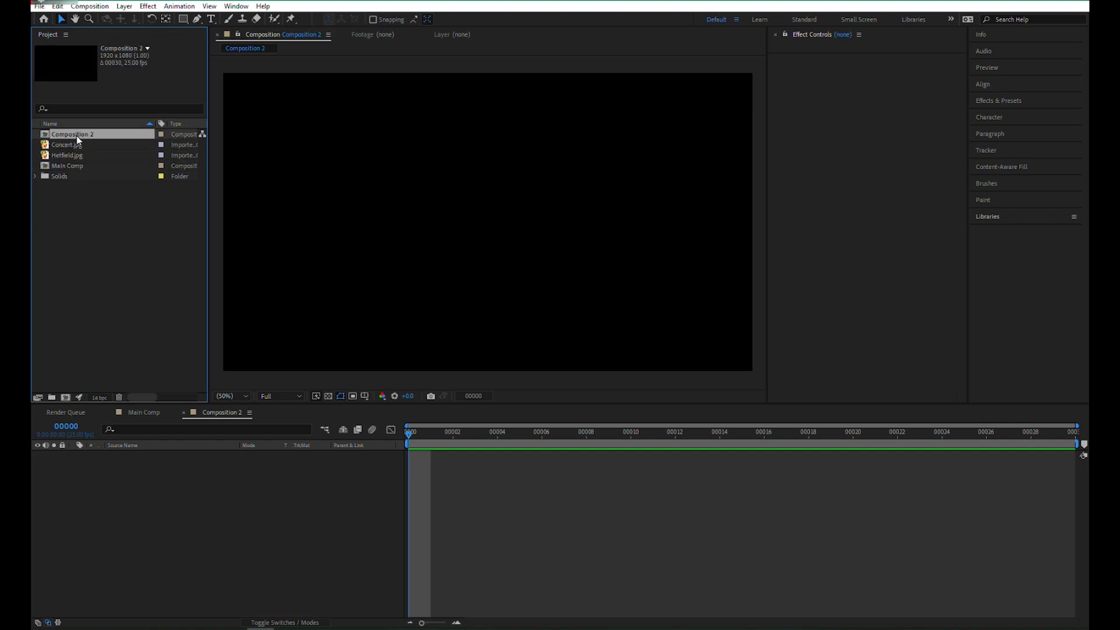
left_click(101, 229)
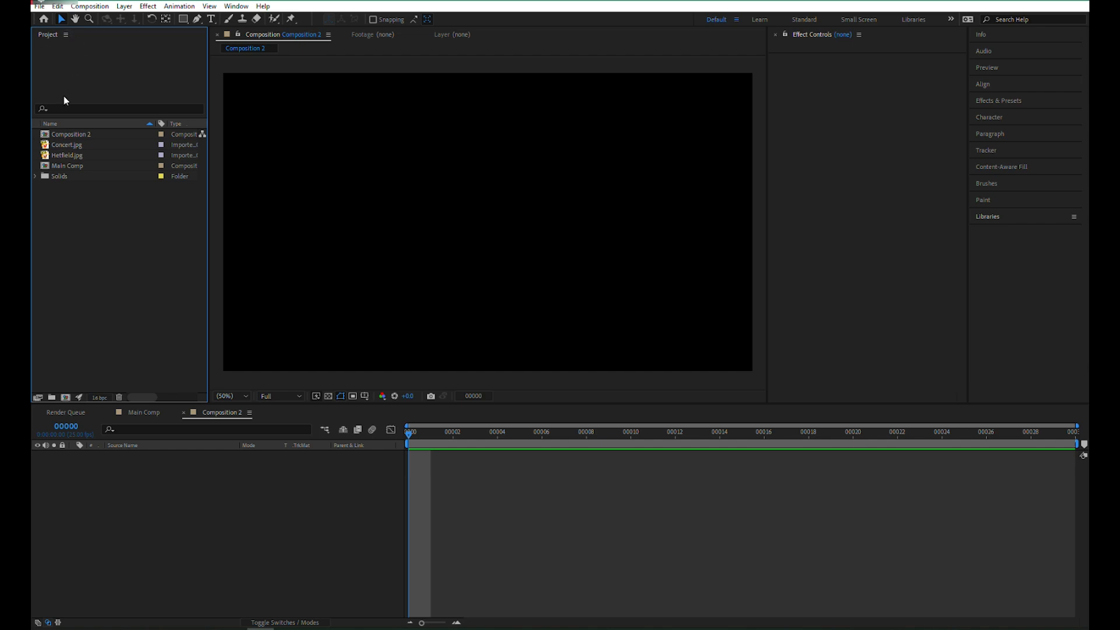
left_click(70, 145)
left_click(162, 357)
Switch the time display of Main Comp from frames to timecode and move the playhead to 0:00:00:02.
left_click(196, 480)
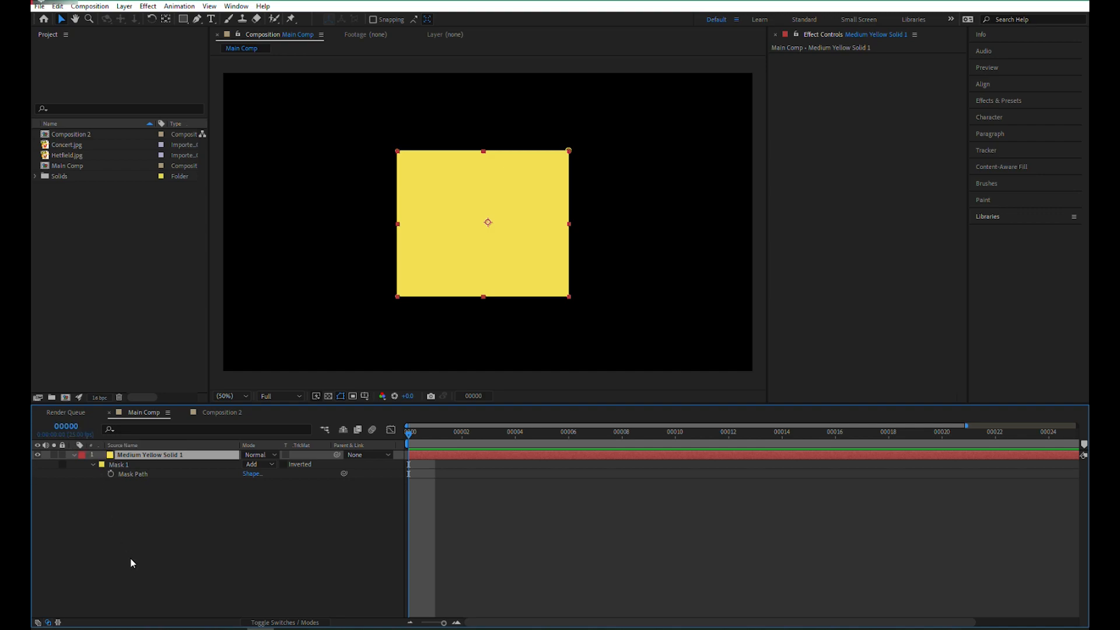
left_click(67, 428, "ctrl")
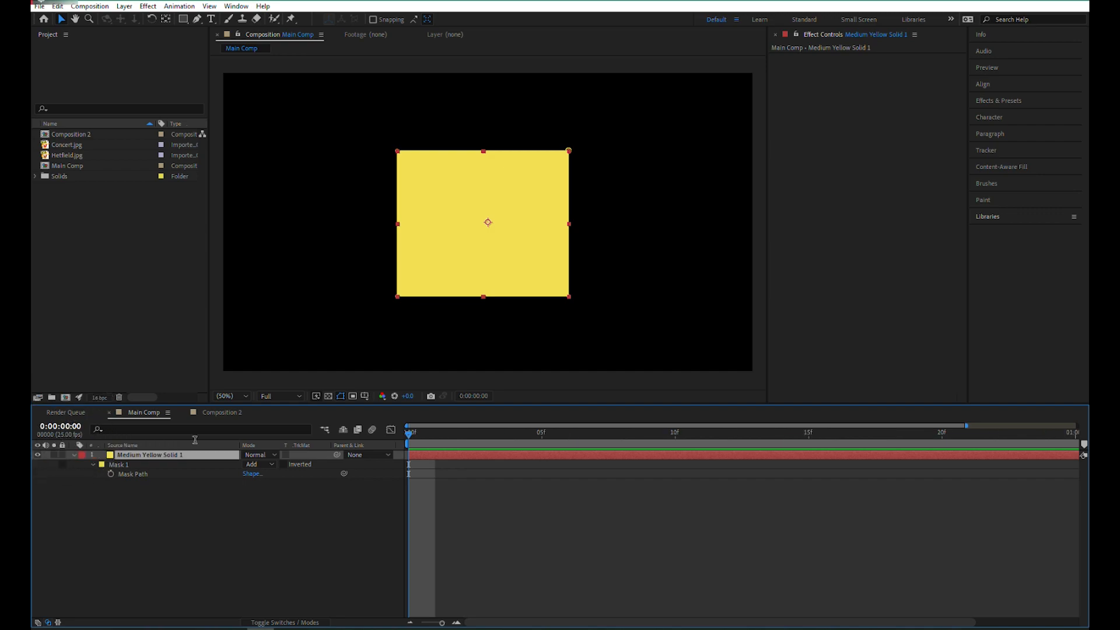
left_click(495, 433)
left_click_drag(494, 434, 462, 453)
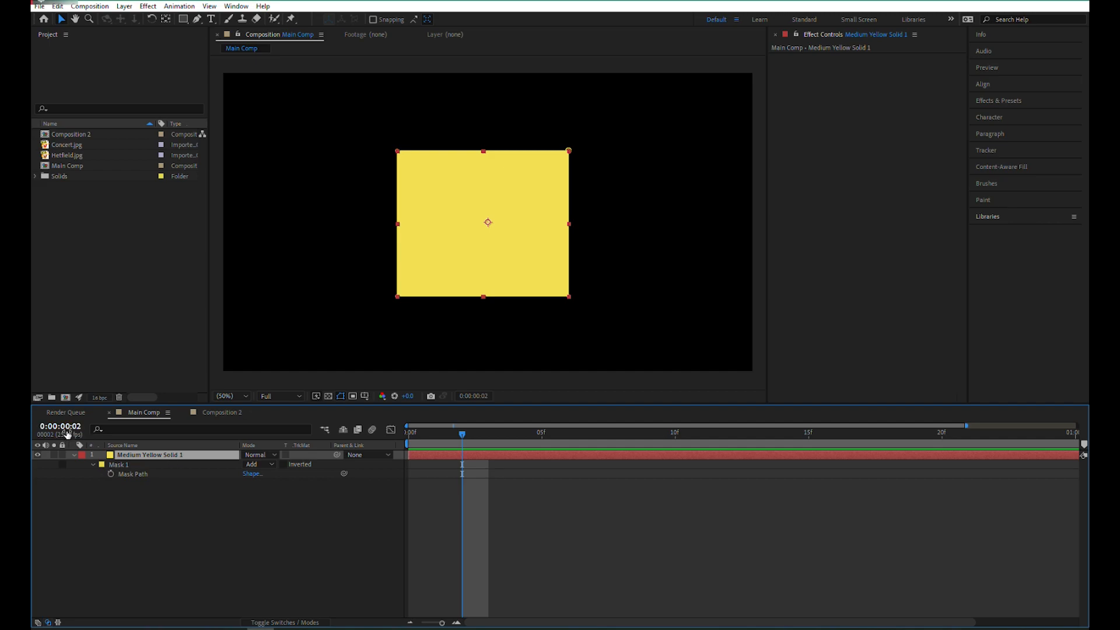
Switch Main Comp's time display back to frames and move the playhead to frame 0.
left_click(66, 430, "ctrl")
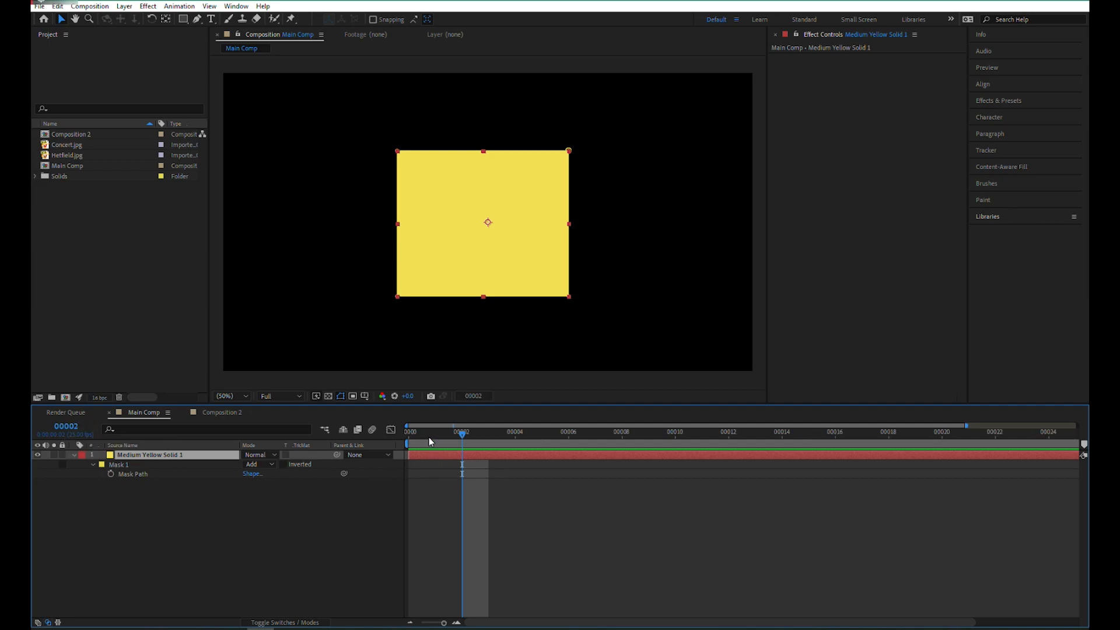
left_click(429, 438)
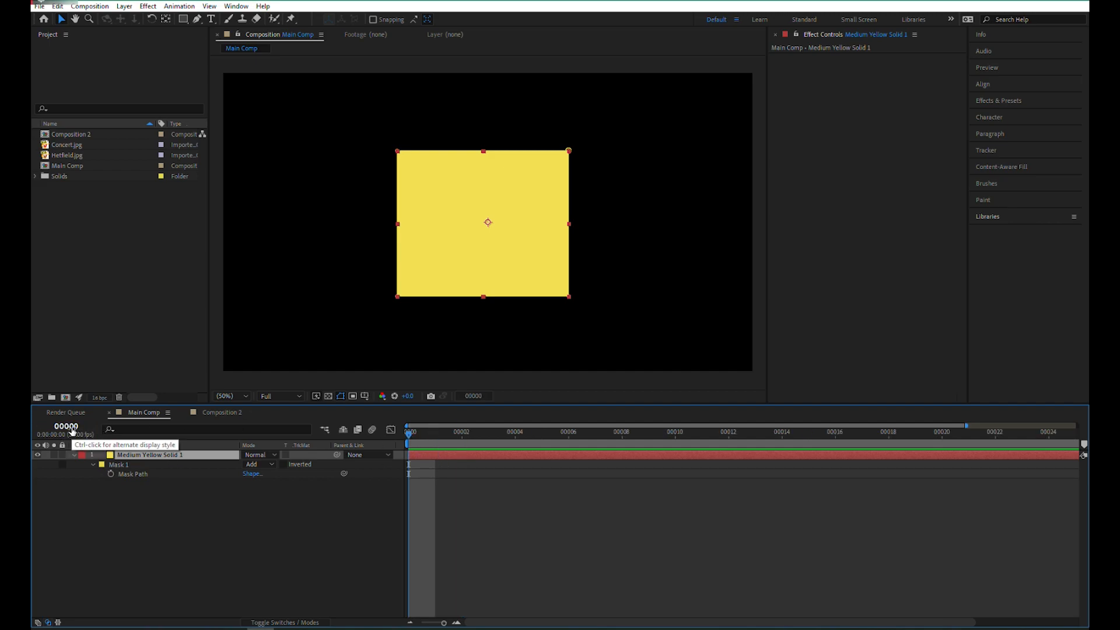
left_click(72, 431, "ctrl")
left_click(72, 431, "ctrl")
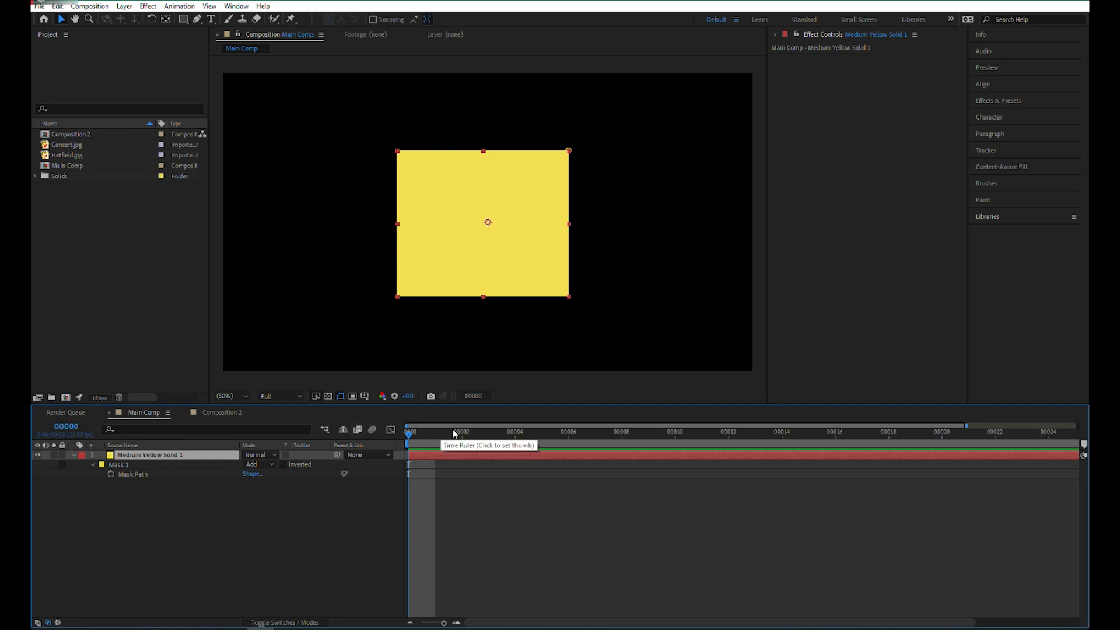
Collapse the Medium Yellow Solid 1 layer's properties and delete the layer from Main Comp.
left_click(184, 491)
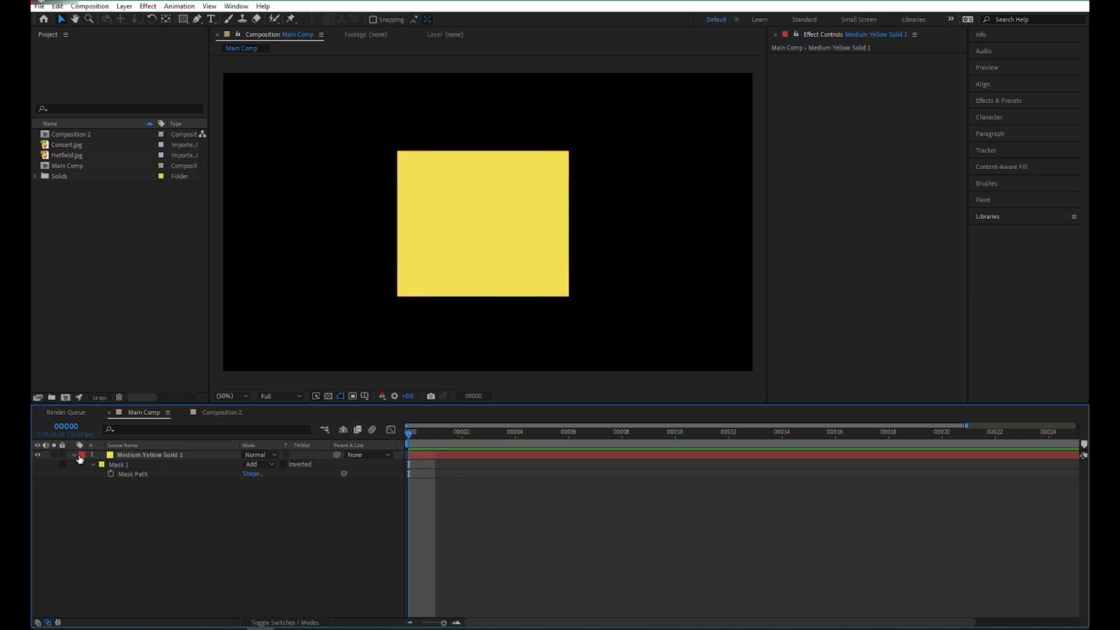
left_click(75, 455)
left_click(137, 453)
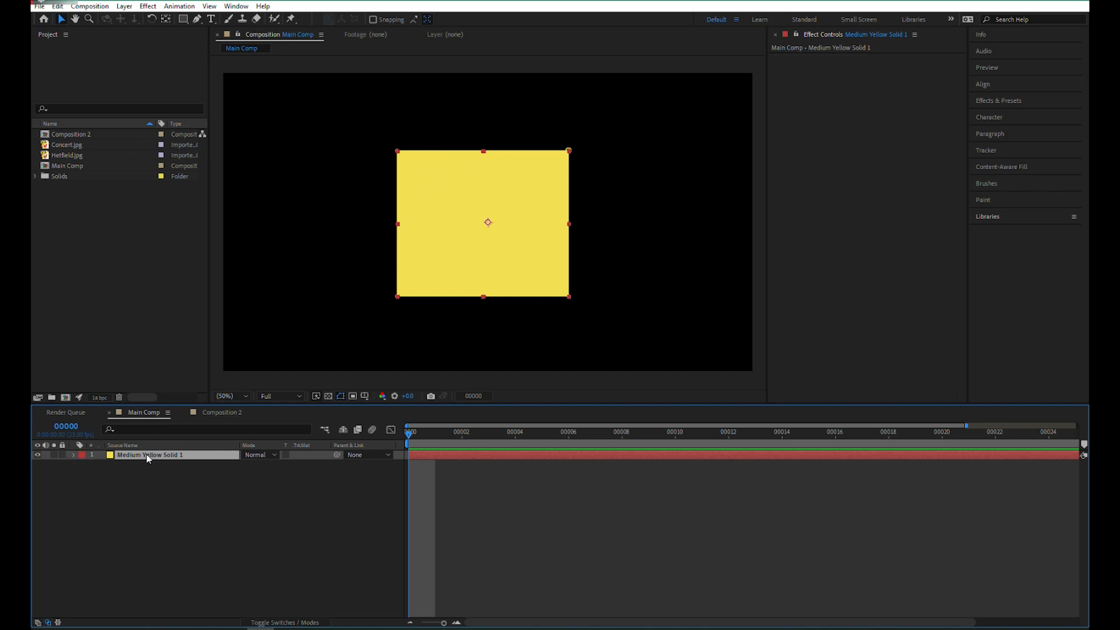
key("Delete")
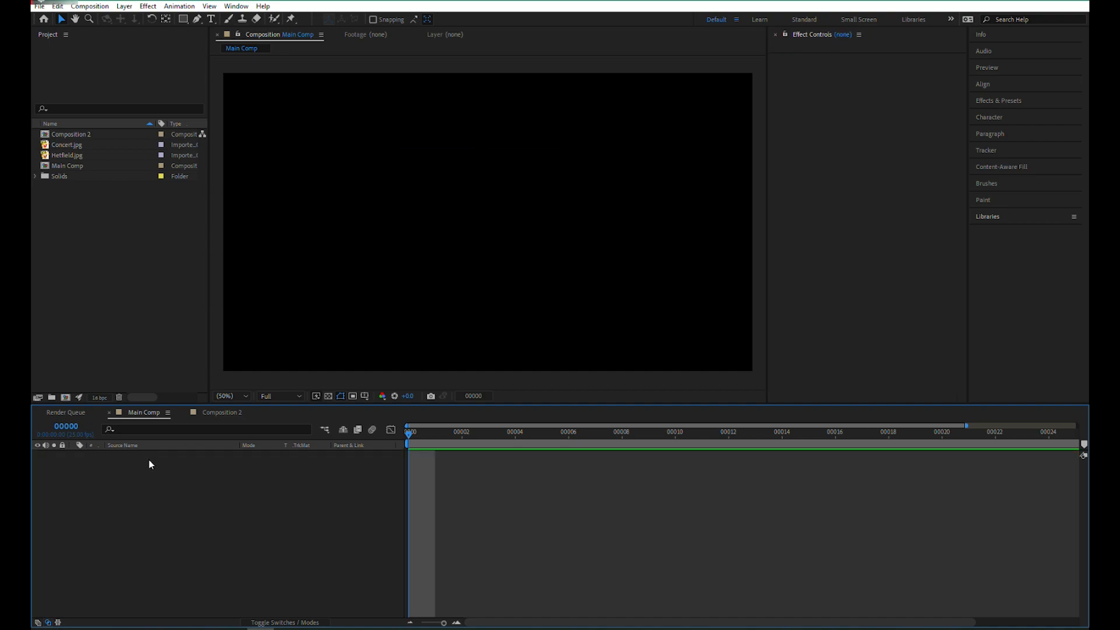
Create a new bright green solid layer in Main Comp.
right_click(148, 457)
mouse_move(177, 471)
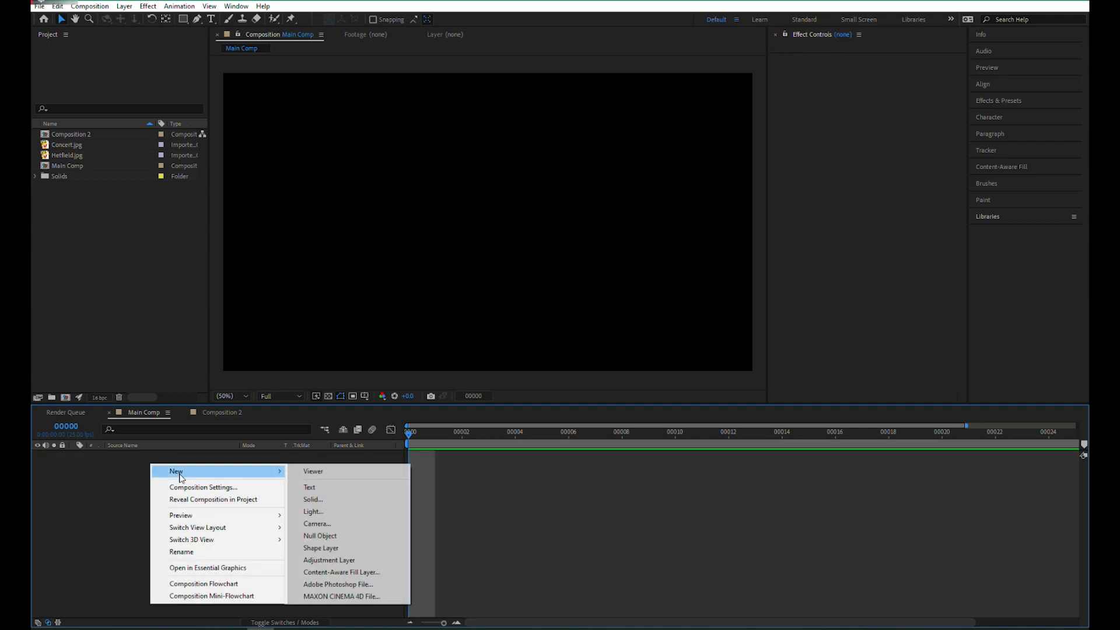
left_click(307, 500)
left_click(482, 287)
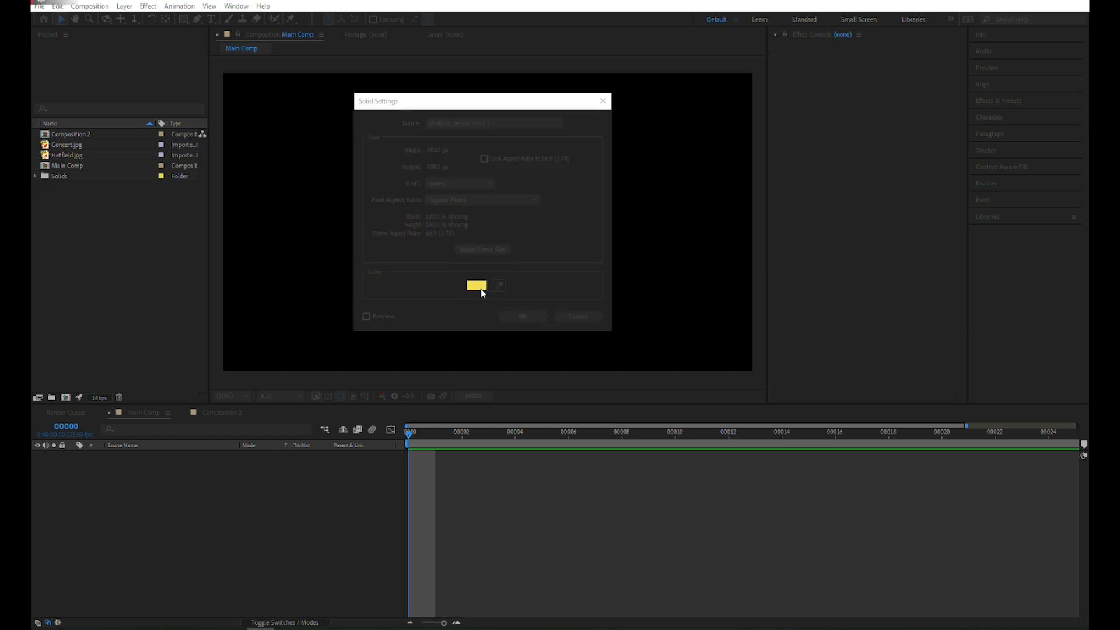
left_click_drag(519, 353, 520, 342)
left_click(608, 250)
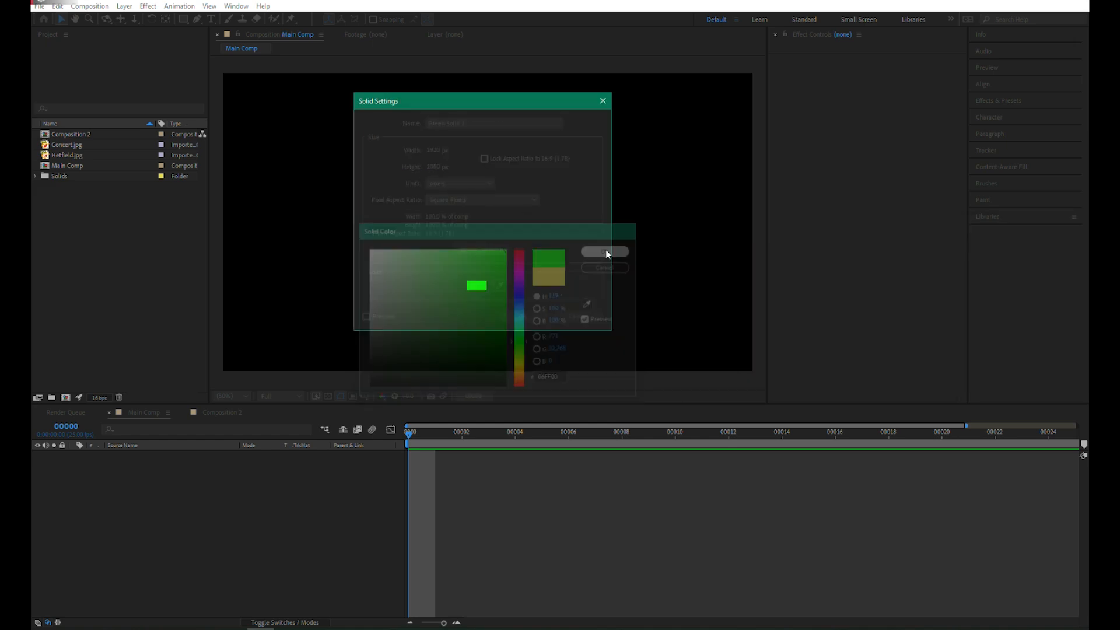
left_click(518, 317)
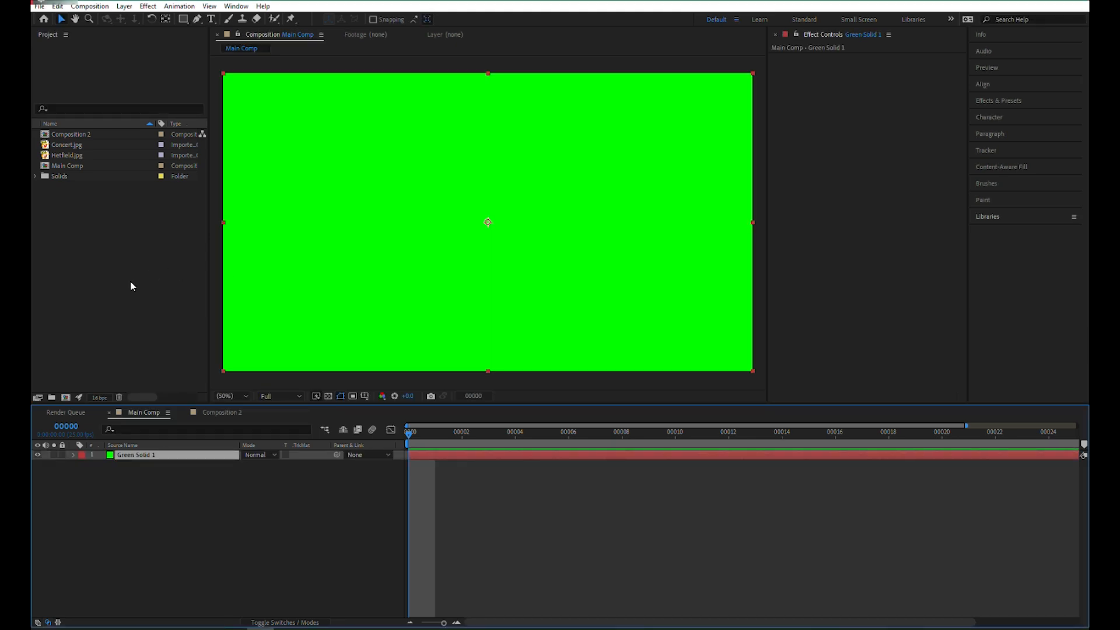
Expand the Solids folder, view Green Solid 1 in the Footage and Layer viewers, and return to the Main Comp view.
left_click(35, 176)
double_click(67, 187)
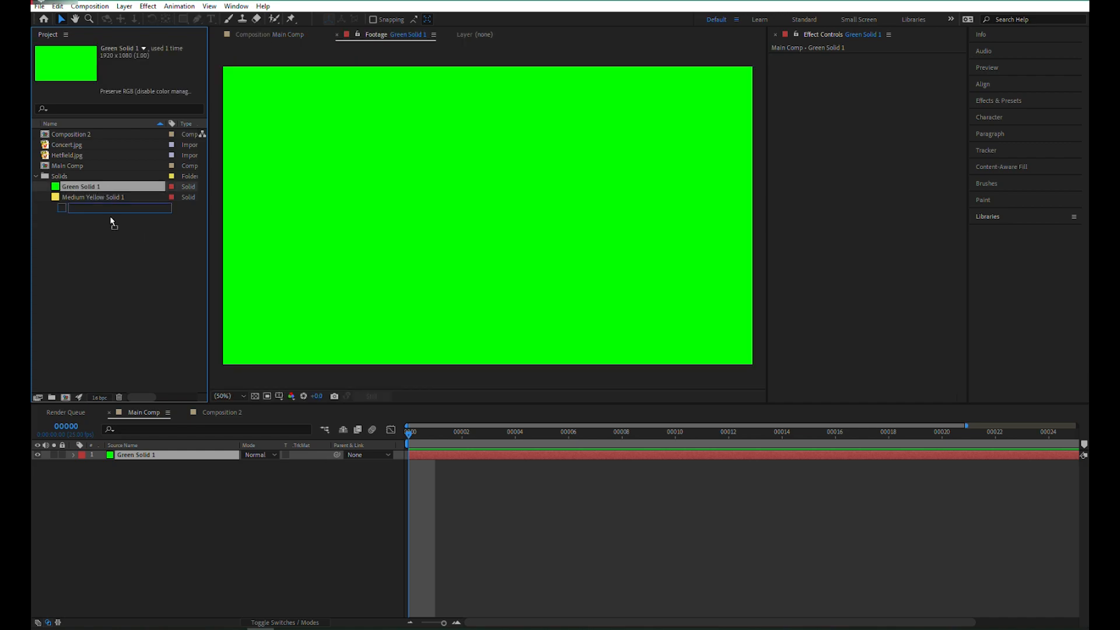
key("ctrl+/")
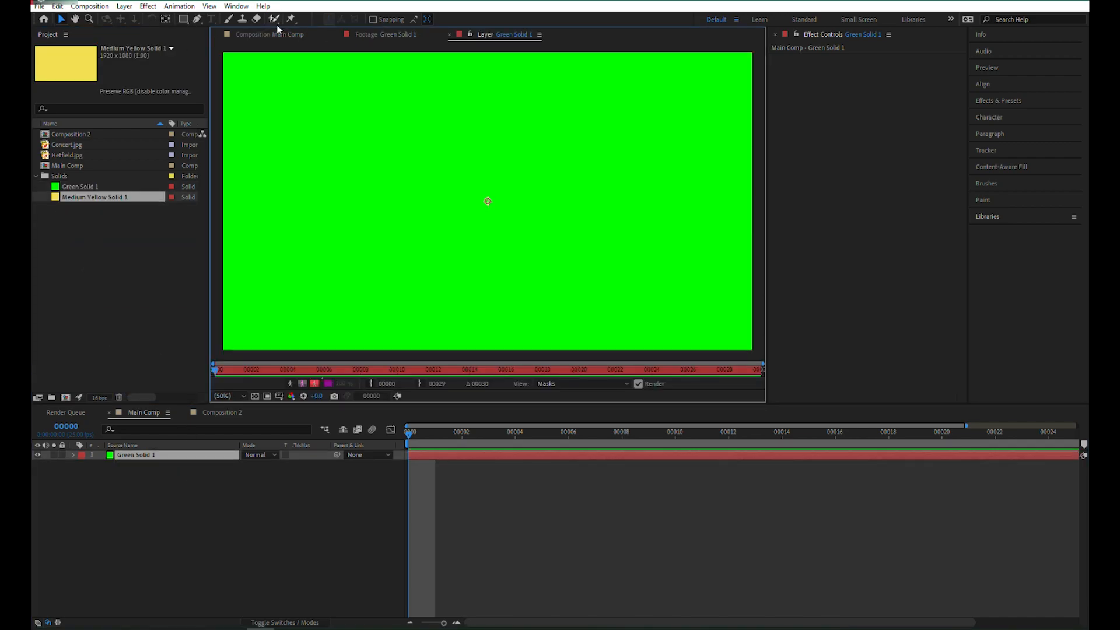
left_click(280, 35)
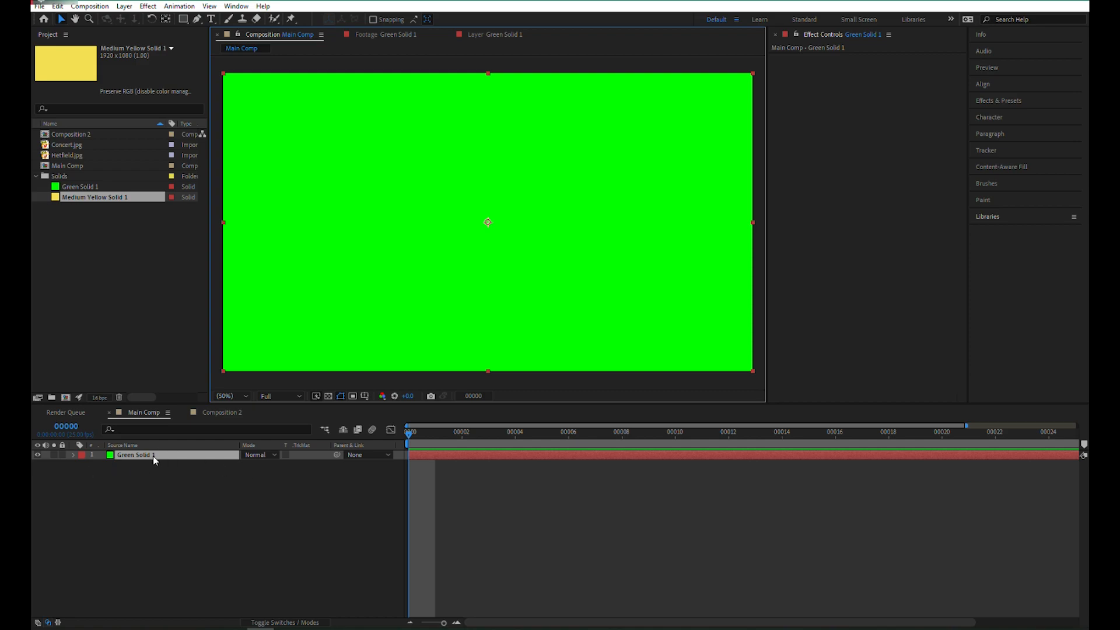
Expand Green Solid 1's Transform properties, try moving the solid by value and in the viewer, and restore its original position.
left_click(73, 455)
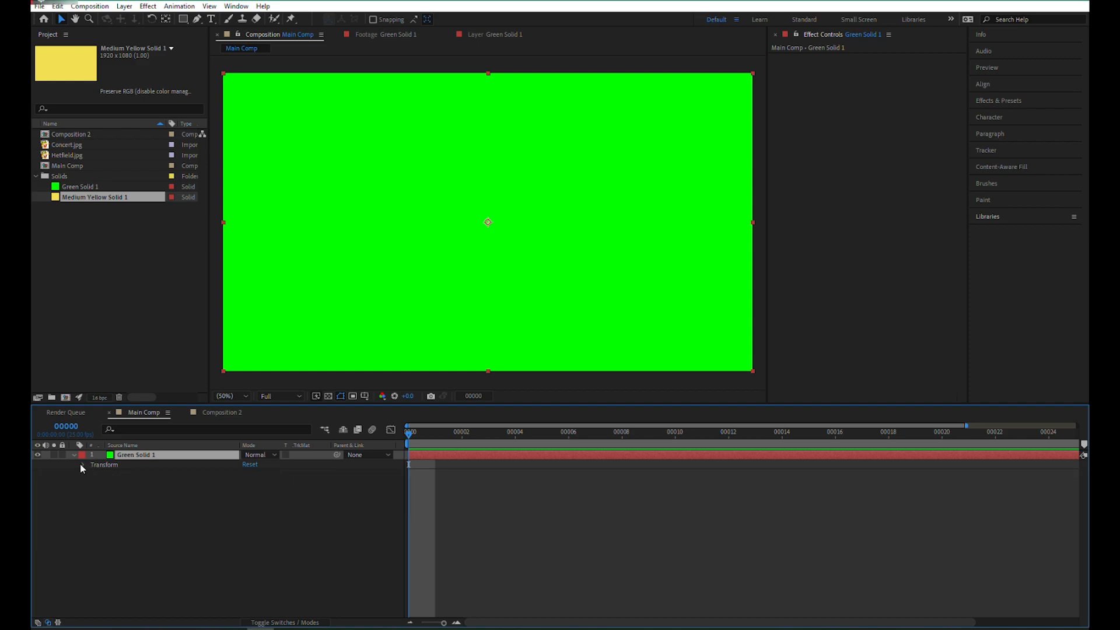
left_click(82, 464)
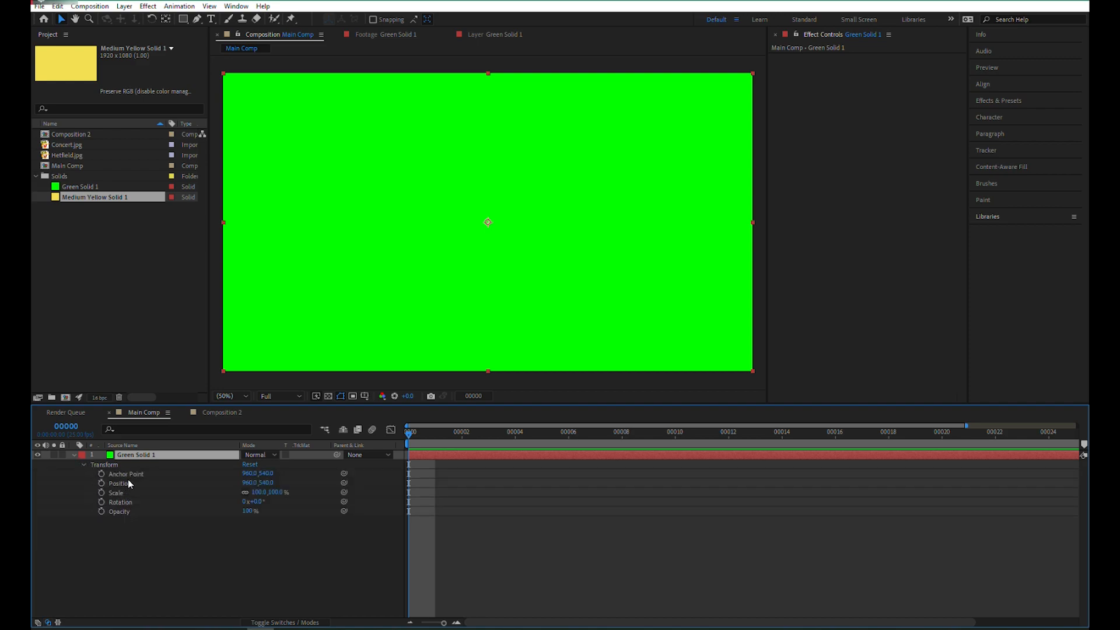
left_click_drag(247, 483, 261, 486)
key("ctrl+z")
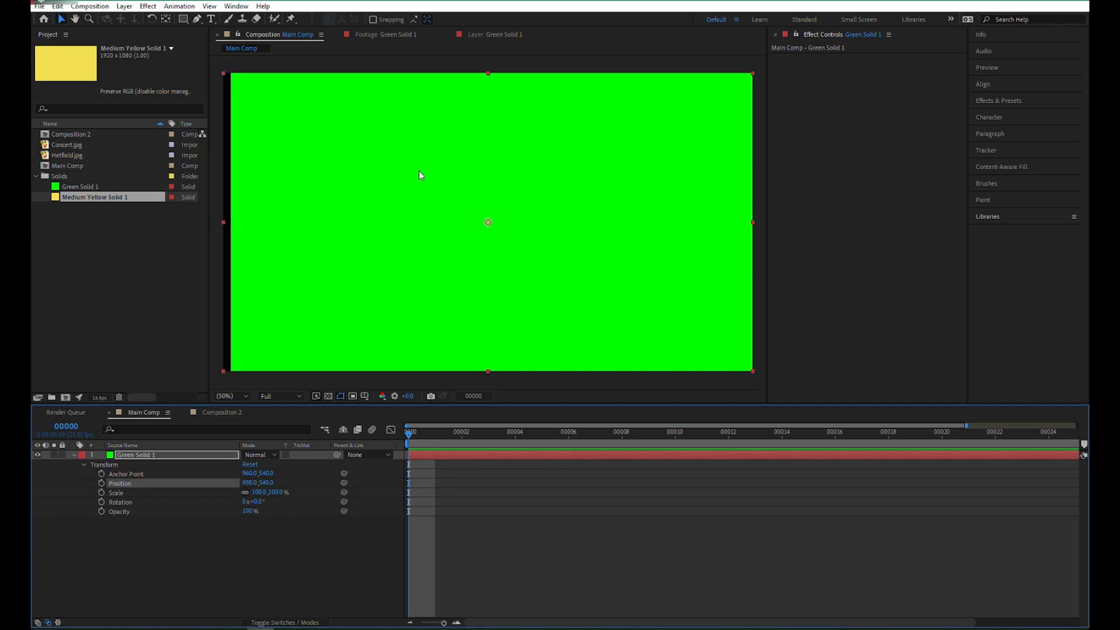
scroll(419, 170, "down", 2)
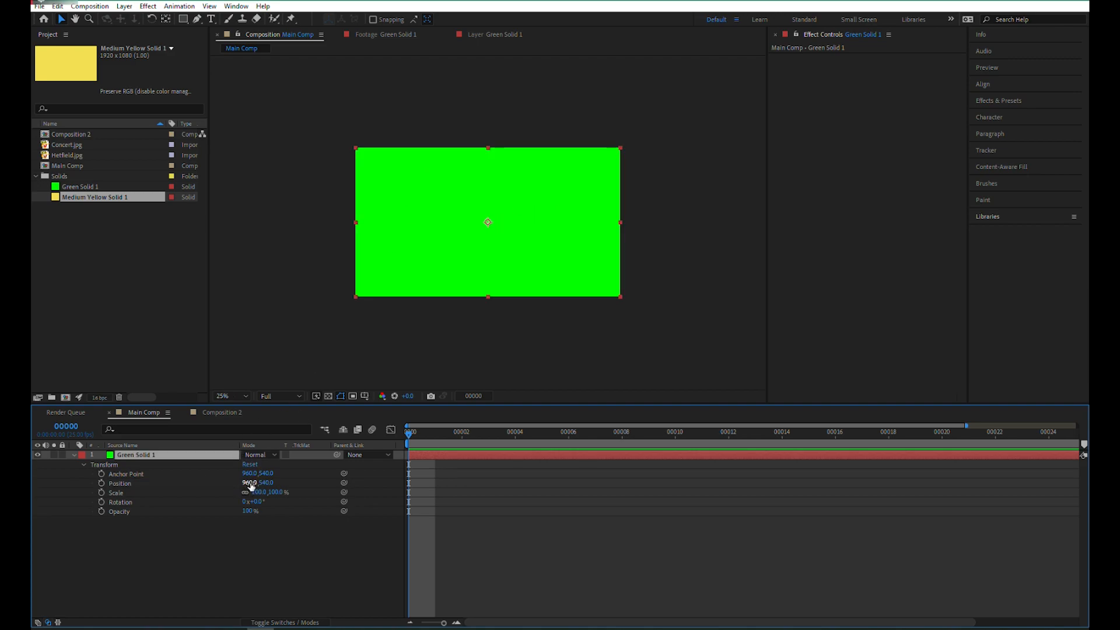
left_click_drag(251, 483, 160, 483)
key("ctrl+z")
left_click_drag(430, 267, 450, 225)
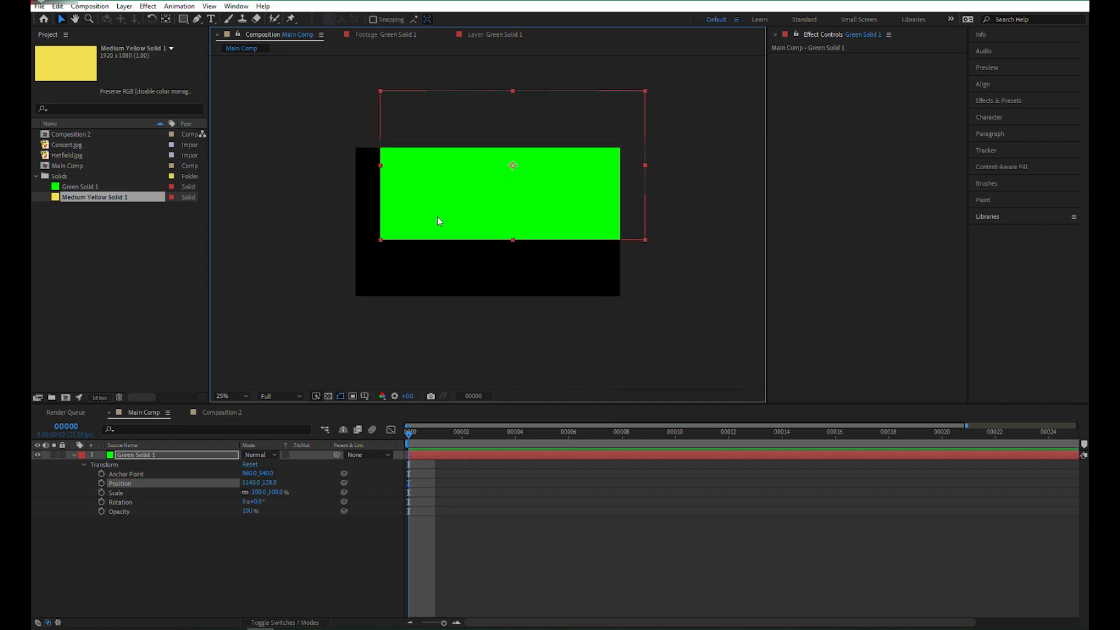
left_click(250, 464)
Try rotating Green Solid 1 by value and with the Rotation tool, and try 0% opacity, undoing the trial changes.
left_click_drag(255, 501, 292, 502)
key("ctrl+z")
key("w")
left_click_drag(517, 185, 474, 247)
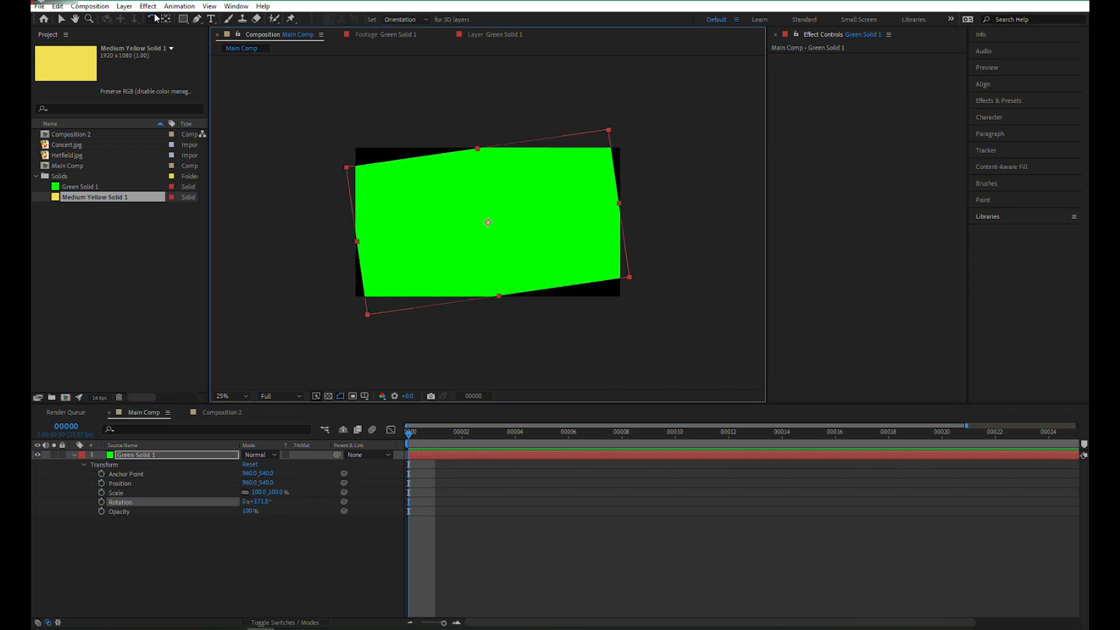
left_click_drag(558, 189, 428, 270)
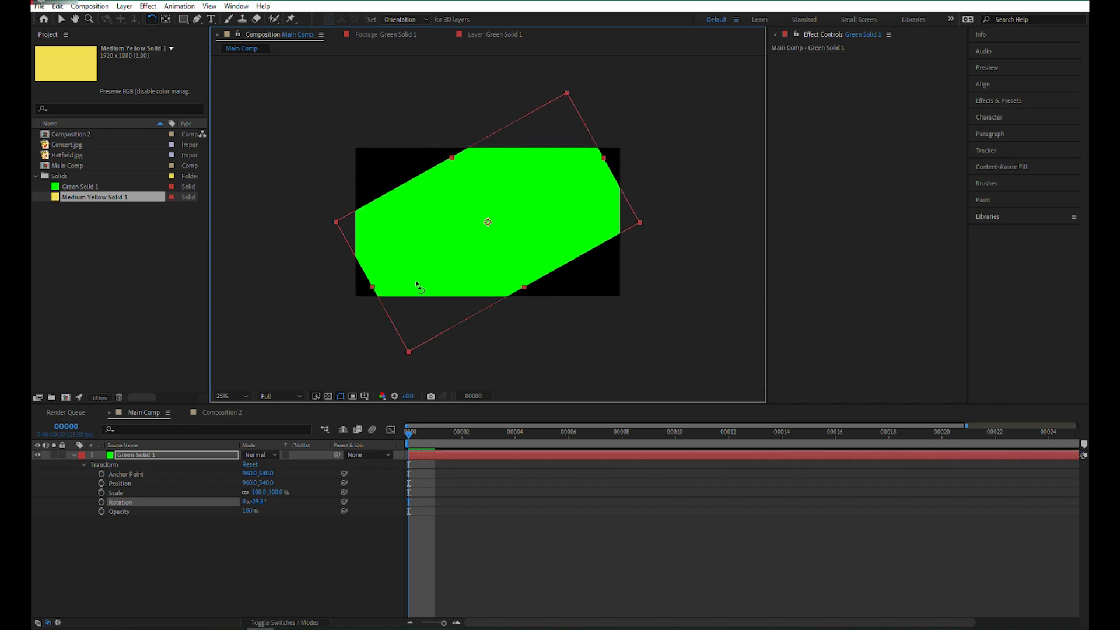
key("ctrl+z")
key("ctrl+z")
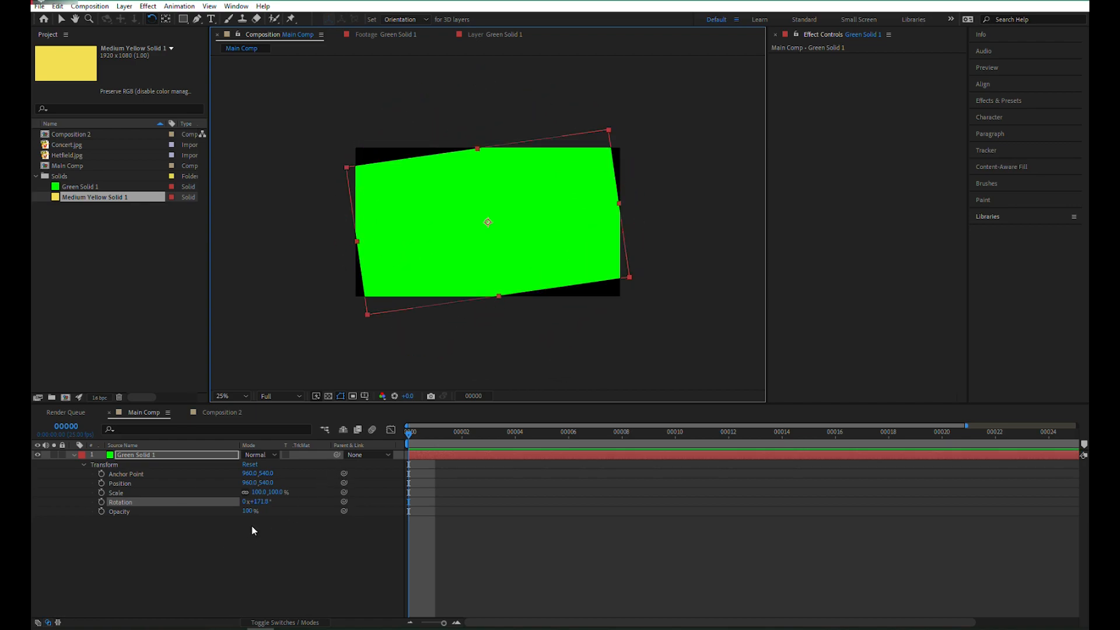
left_click_drag(247, 511, 207, 521)
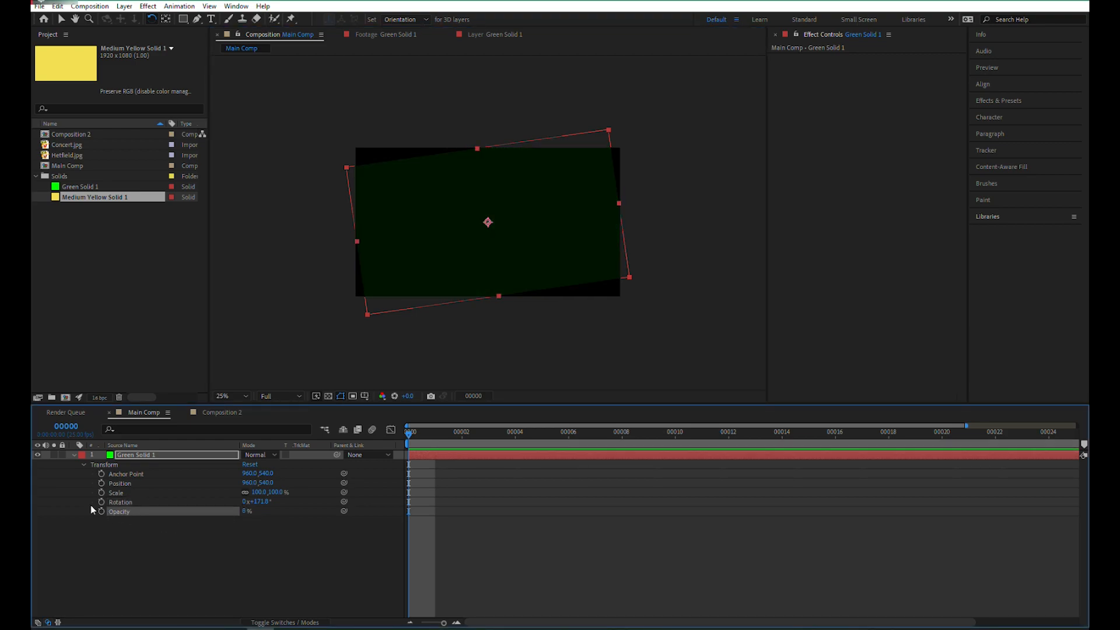
key("ctrl+z")
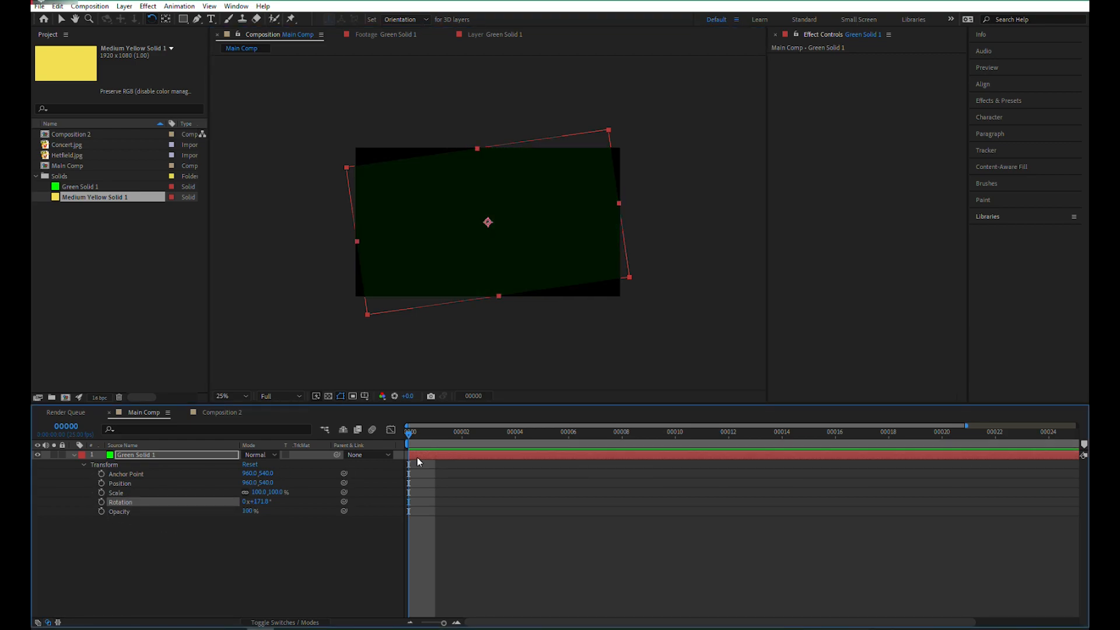
Set the rotation of Green Solid 1 to 0°.
left_click(261, 501)
type("0")
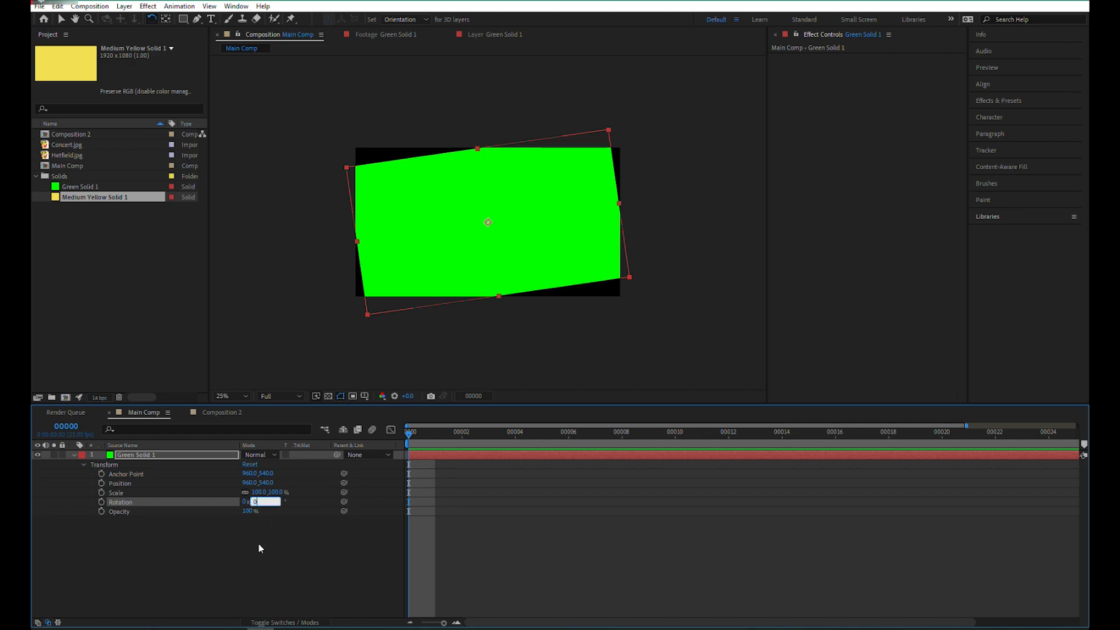
left_click(258, 542)
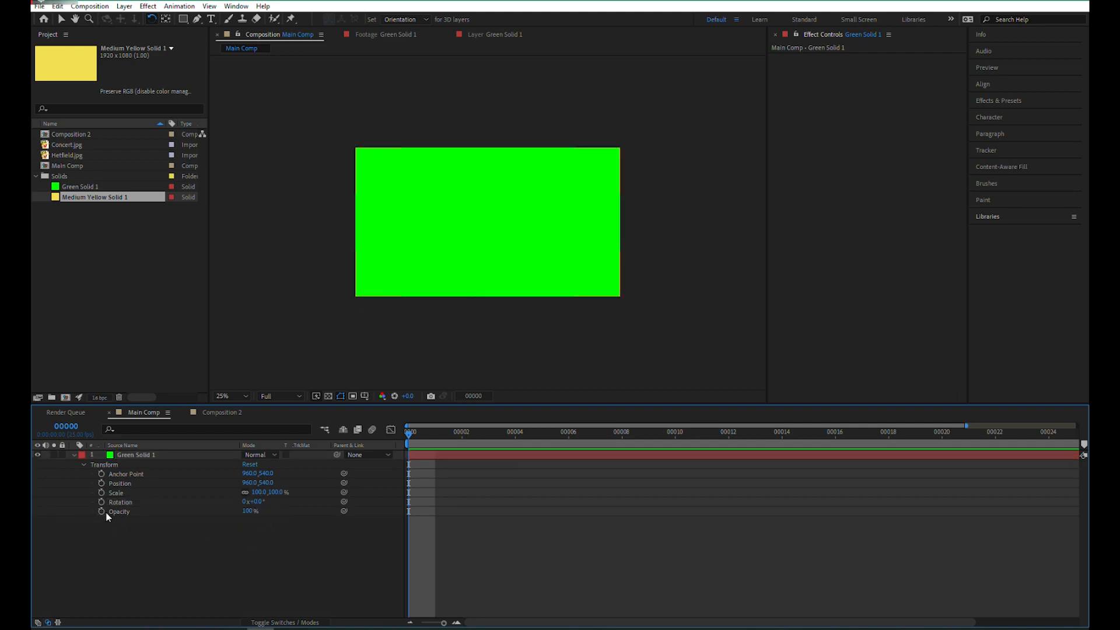
Add an Opacity keyframe at 100% to Green Solid 1 at frame 5.
left_click(132, 512)
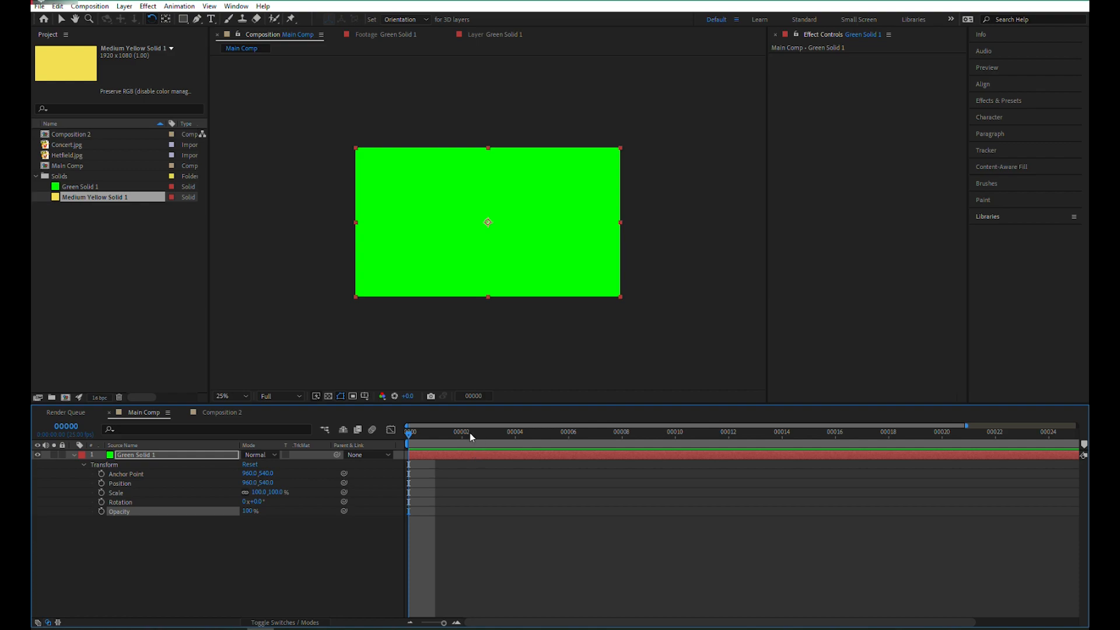
left_click(542, 436)
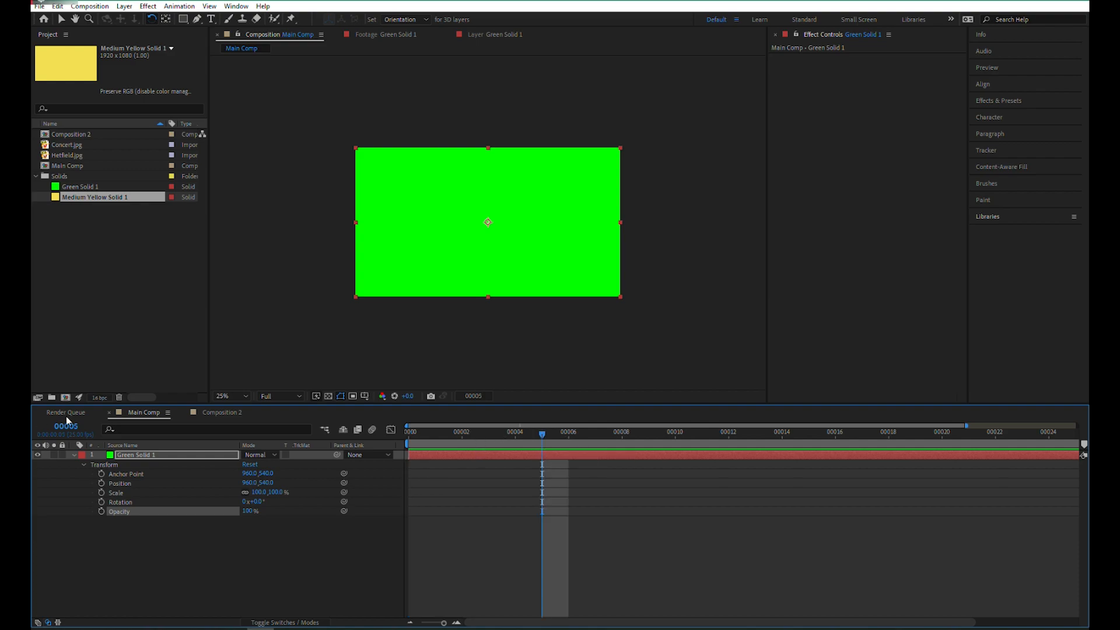
left_click(102, 511)
left_click(268, 506)
left_click(260, 504)
left_click(254, 523)
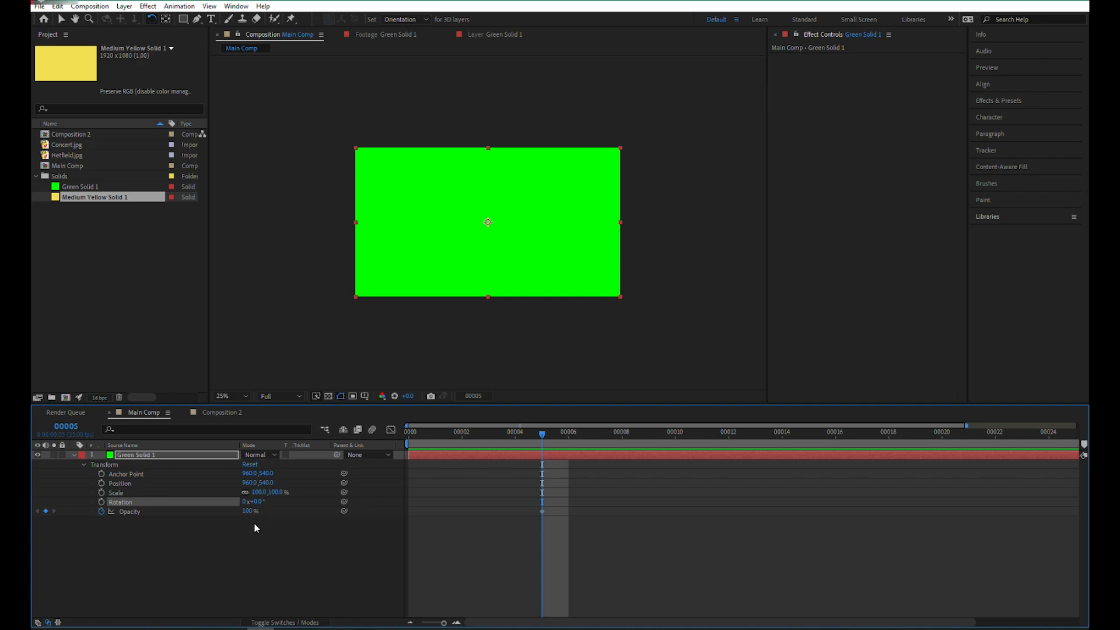
left_click(254, 523)
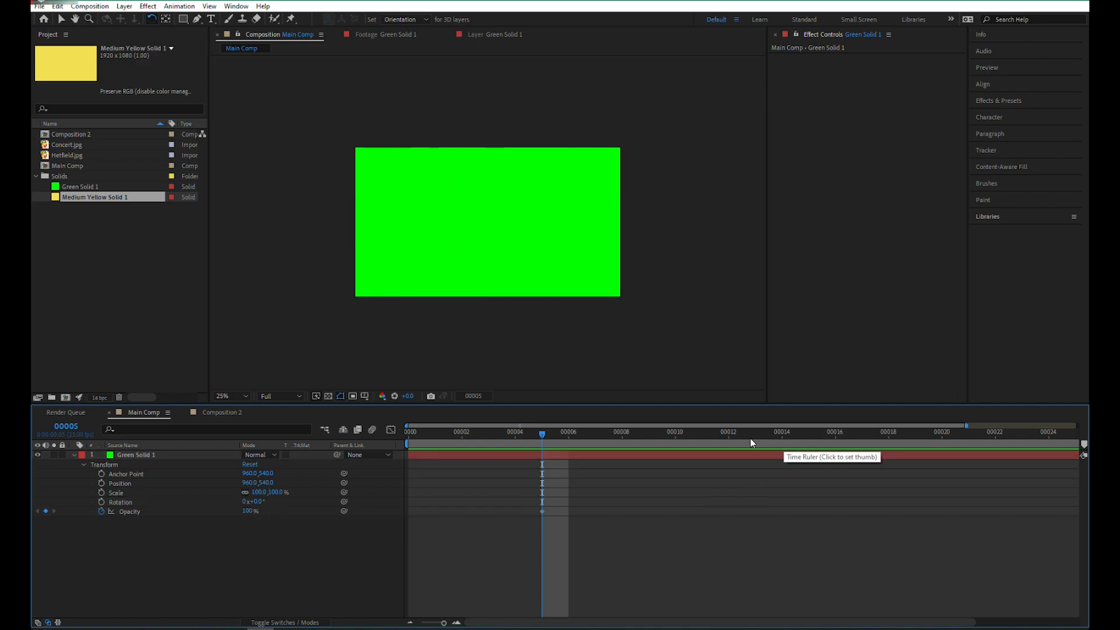
Keyframe Green Solid 1's Opacity at 0% on frame 15 and turn on the transparency grid.
left_click(809, 438)
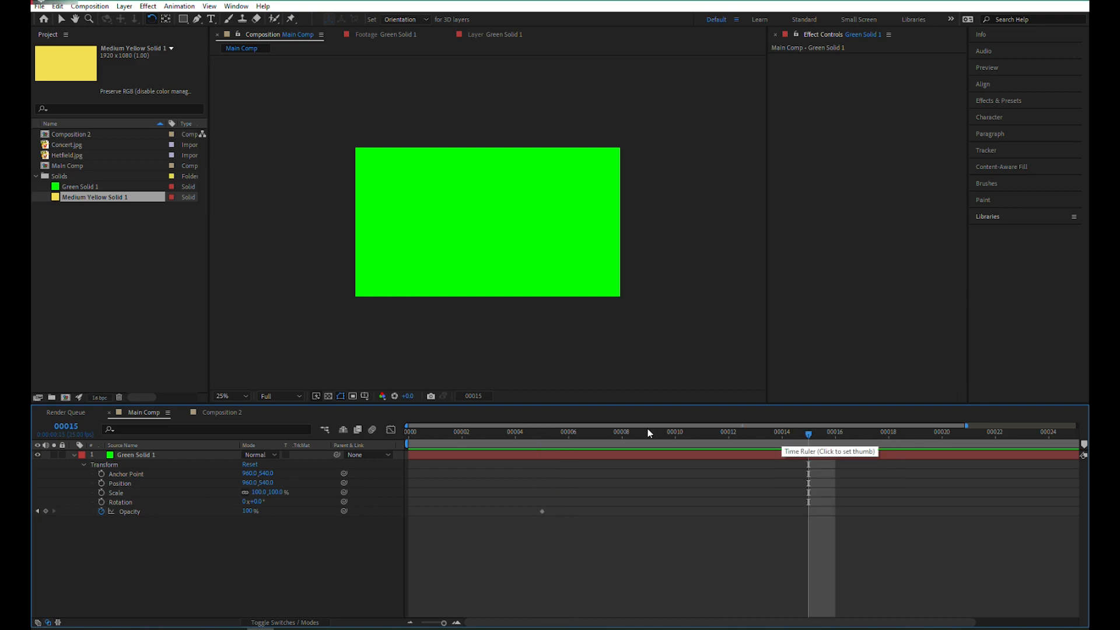
left_click_drag(248, 511, 236, 512)
left_click_drag(236, 513, 193, 521)
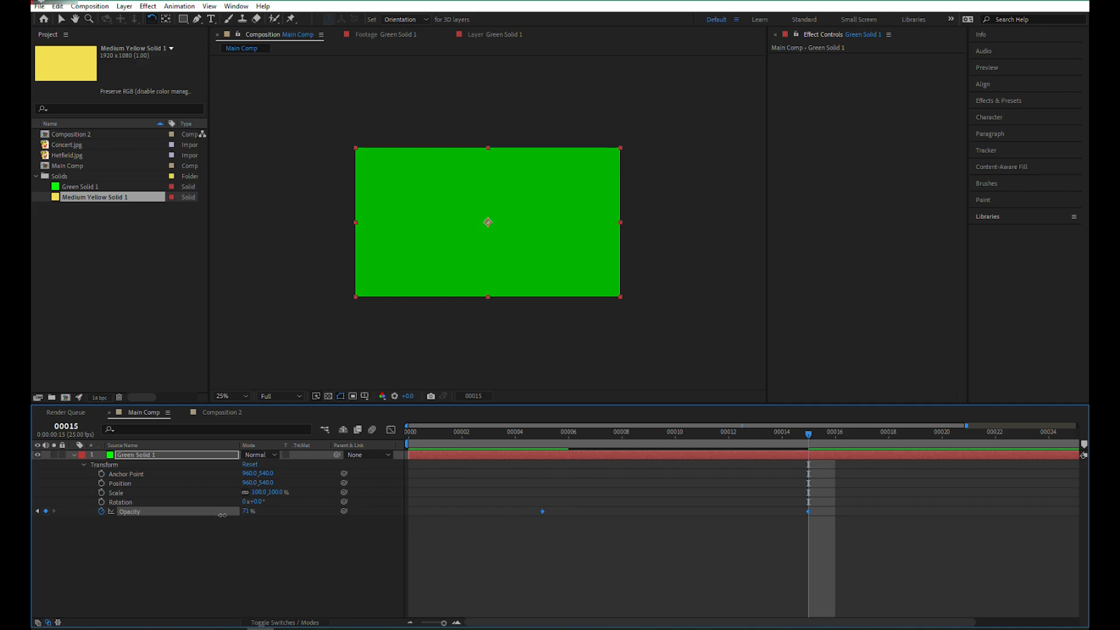
left_click(329, 398)
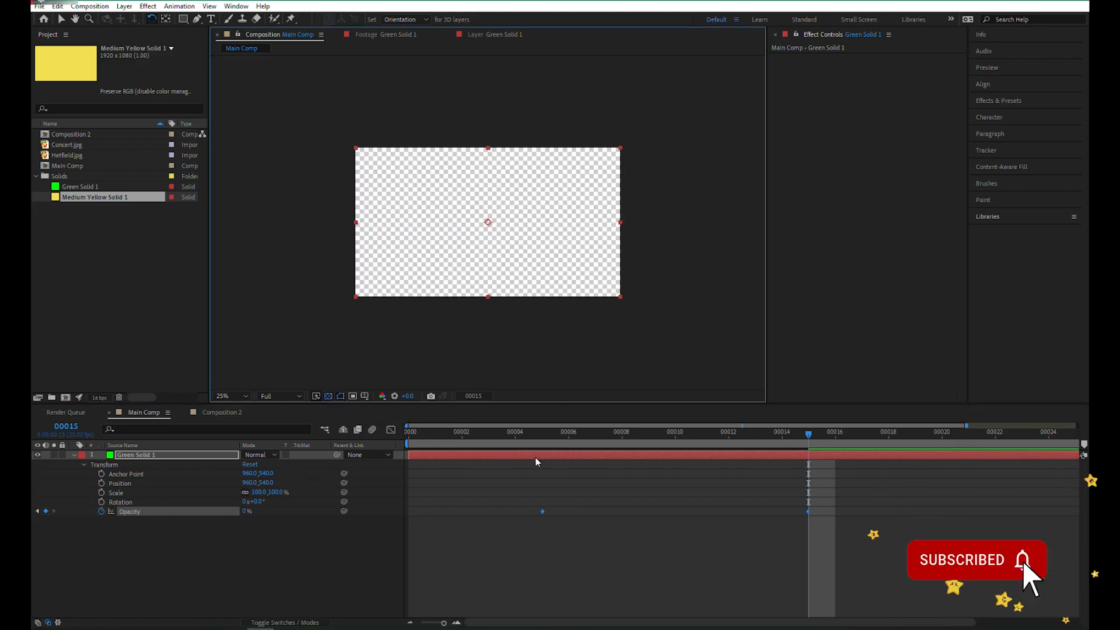
Preview the opacity fade from the start of Main Comp, show its full duration in the timeline, and move the playhead to frame 23.
left_click_drag(545, 447, 595, 443)
key("Home")
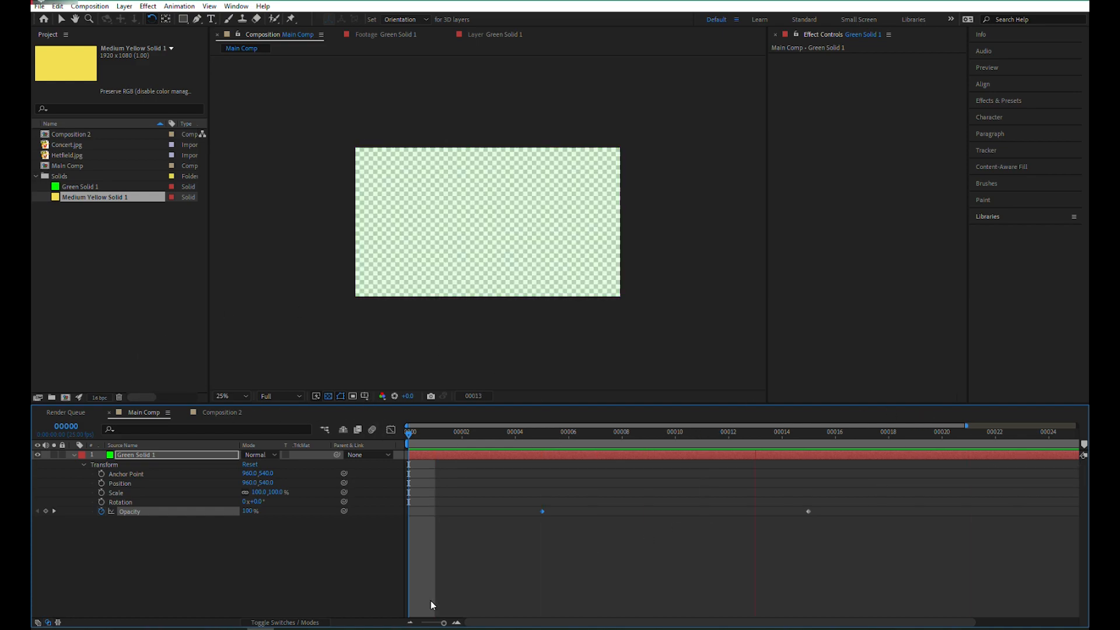
left_click(421, 623)
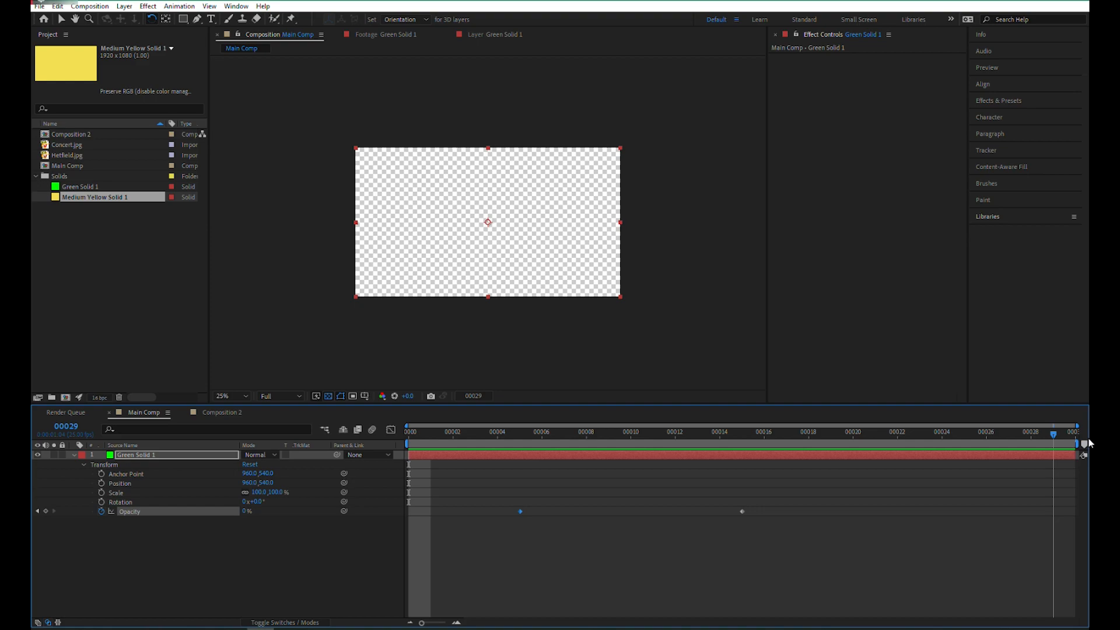
left_click_drag(1053, 439, 919, 446)
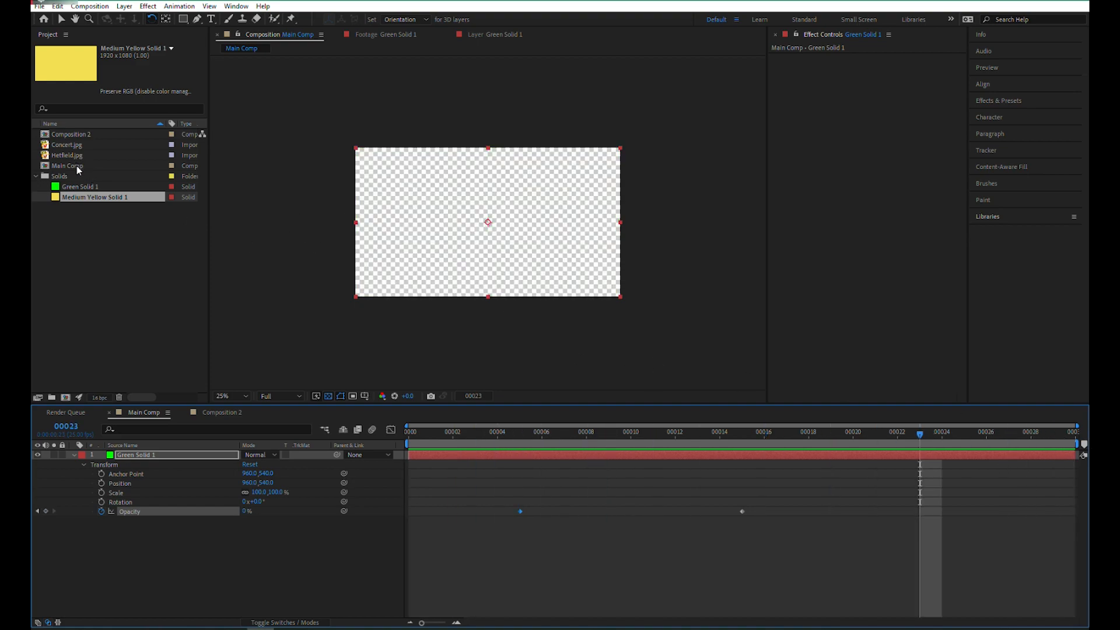
Set Main Comp's duration to 100 frames and show the whole duration in the timeline.
right_click(78, 168)
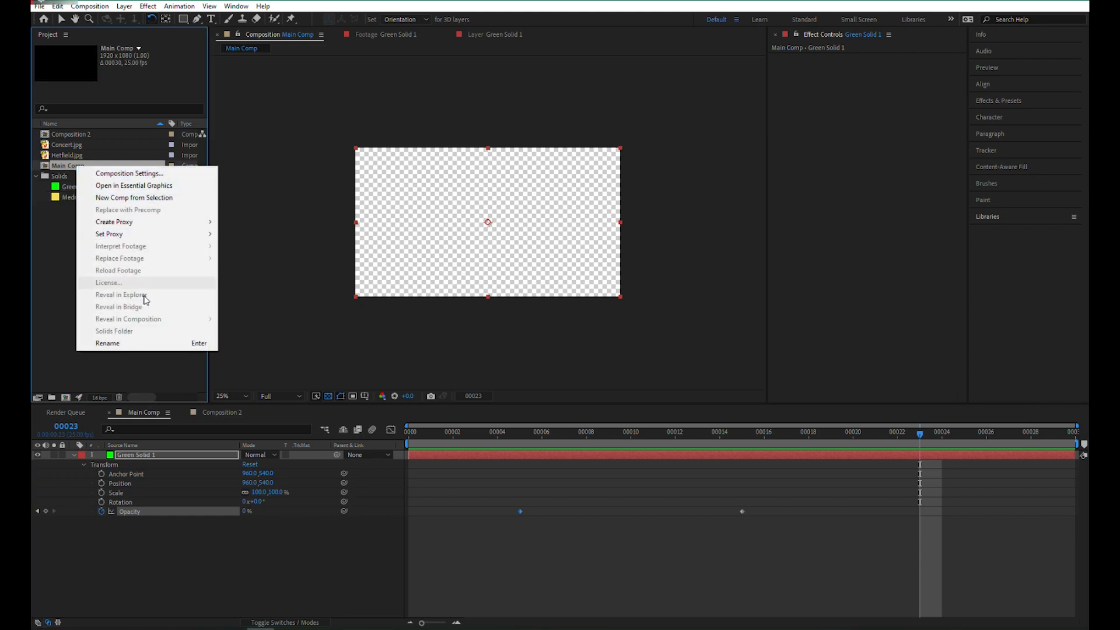
left_click(173, 178)
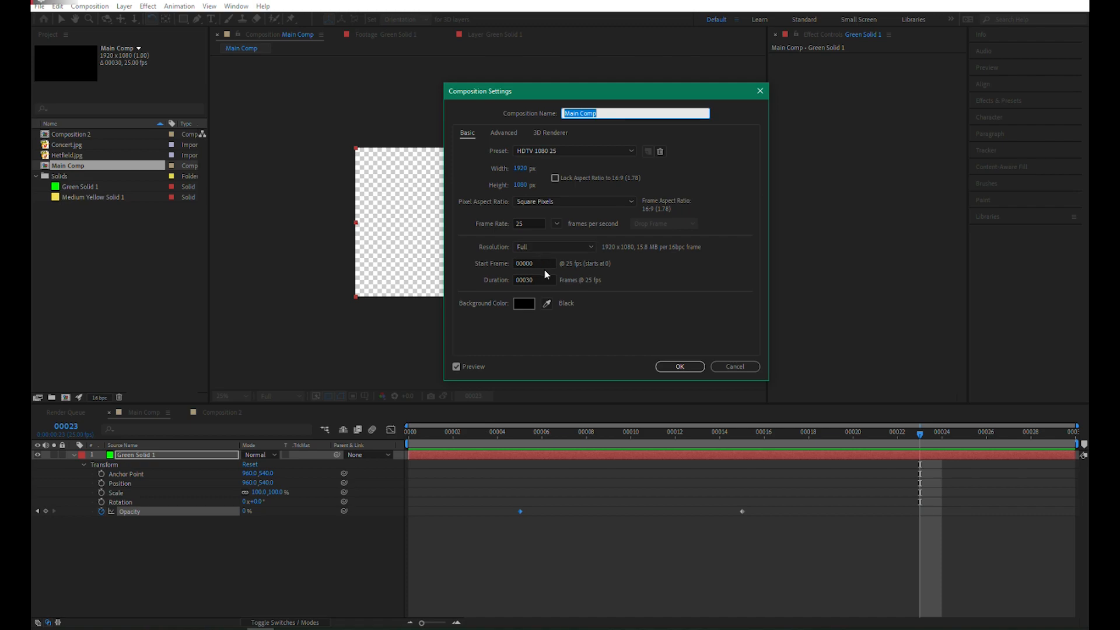
left_click(549, 280)
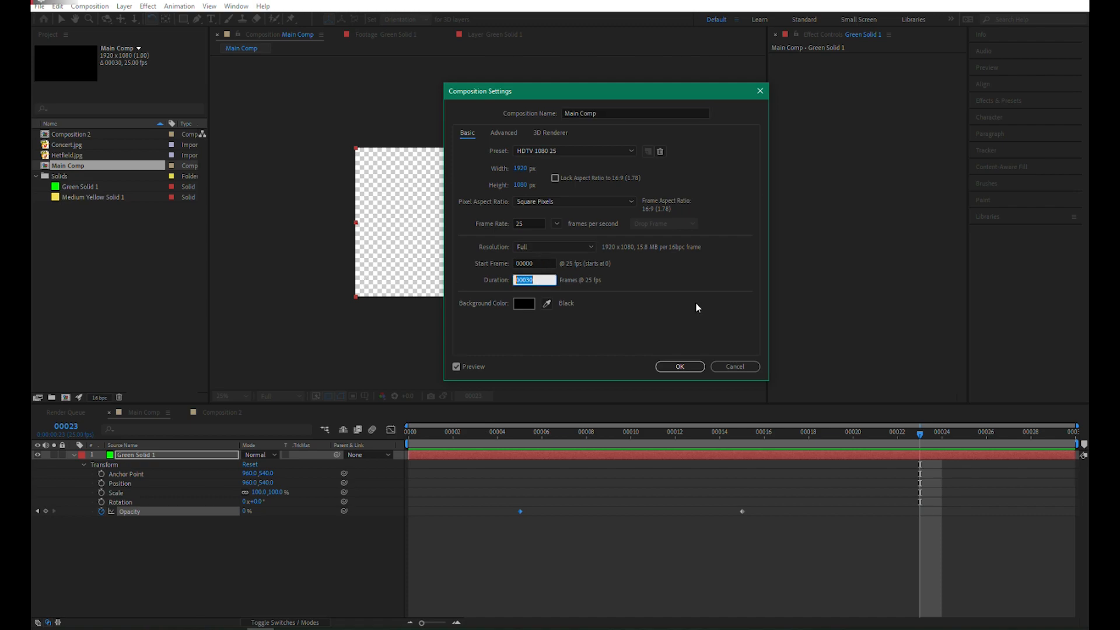
type("100")
key("Return")
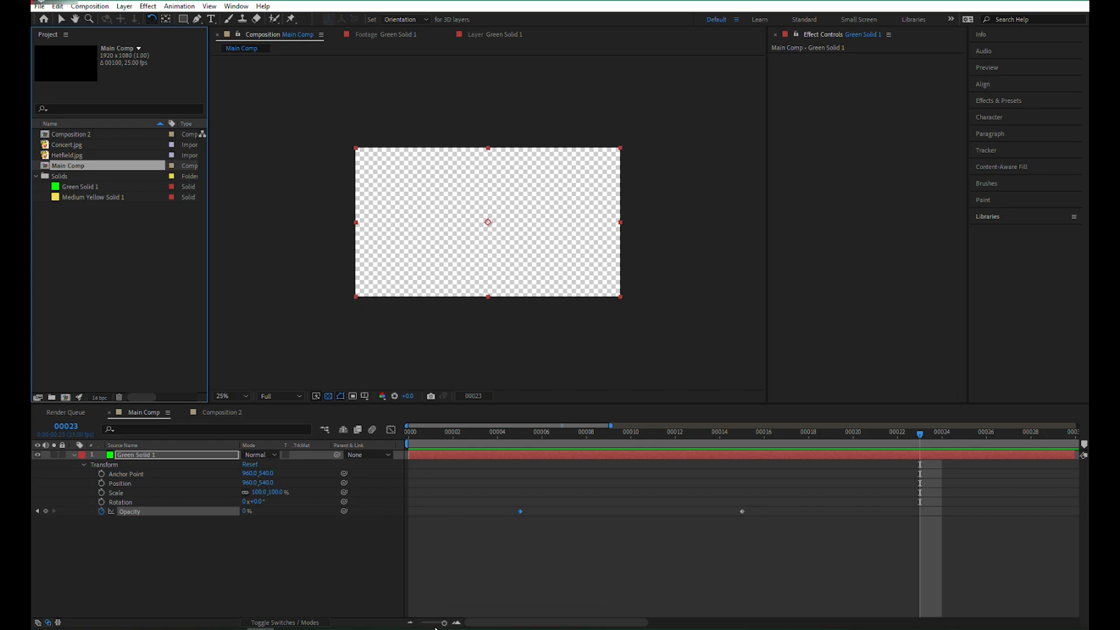
left_click_drag(442, 624, 421, 625)
Remove all Opacity keyframes from Green Solid 1 with the playhead at frame 3, keeping its opacity at 100%.
mouse_move(446, 436)
left_mouse_down()
mouse_move(508, 438)
mouse_move(427, 450)
mouse_move(422, 435)
mouse_move(516, 440)
mouse_move(519, 457)
mouse_move(597, 440)
mouse_move(409, 441)
mouse_move(429, 441)
left_mouse_up()
left_click(134, 455)
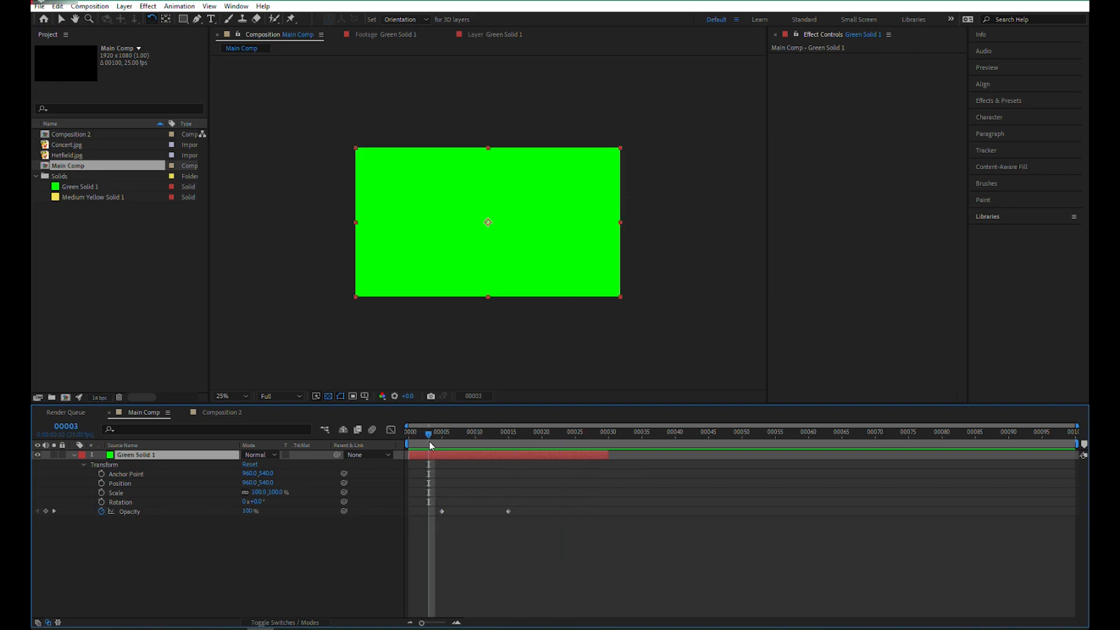
left_click(102, 512)
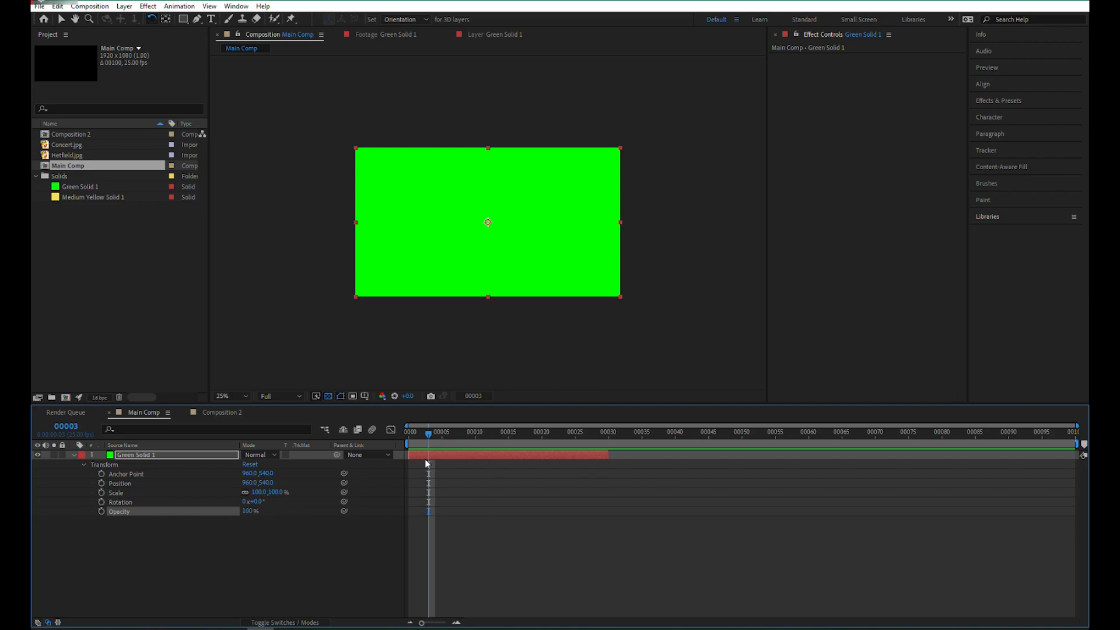
Extend Green Solid 1 to the end of the 100-frame Main Comp and return the playhead to frame 0.
left_click_drag(409, 432, 616, 434)
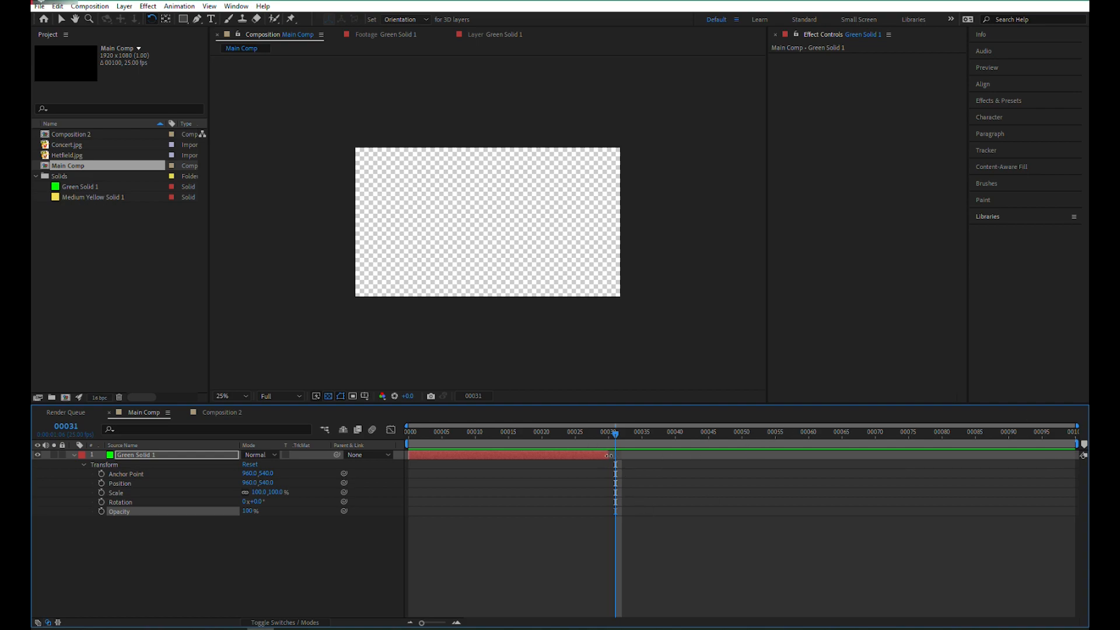
left_click_drag(608, 455, 1075, 455)
mouse_move(409, 434)
left_mouse_down()
mouse_move(921, 445)
mouse_move(1069, 435)
mouse_move(407, 441)
left_mouse_up()
left_click(142, 510)
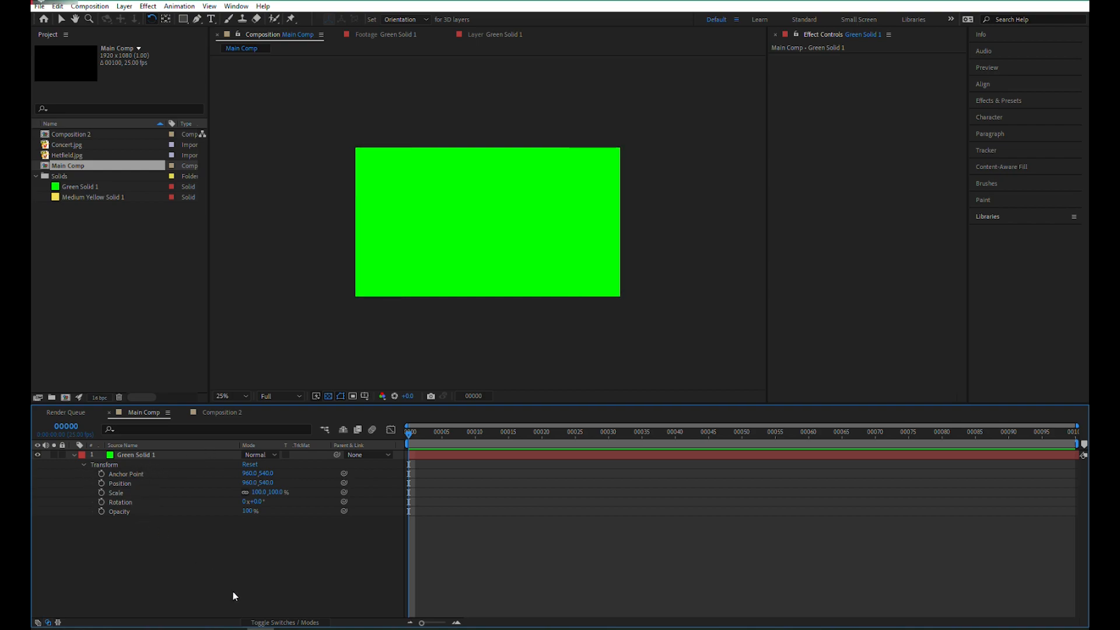
Show the layer switches in the timeline and make Green Solid 1 a 3D layer.
left_click(258, 623)
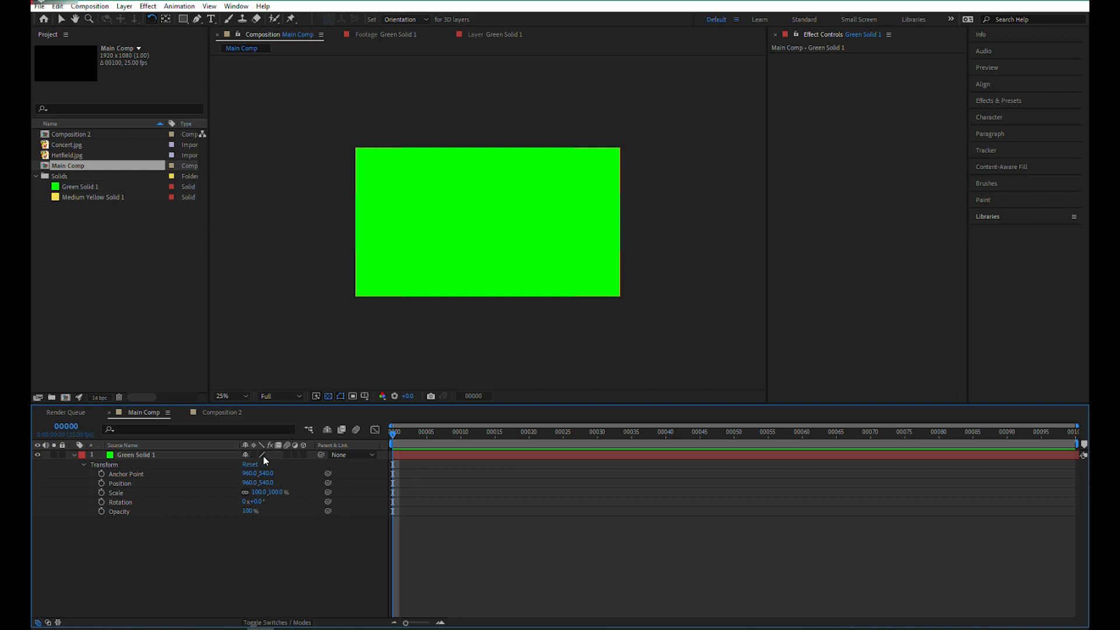
left_click(297, 458)
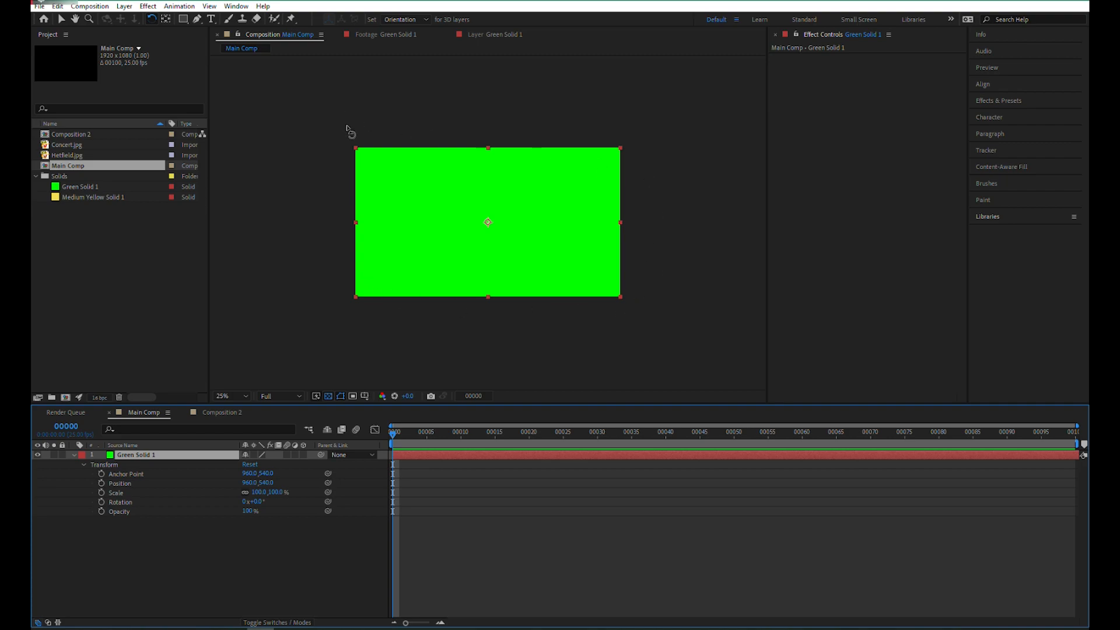
left_click(303, 453)
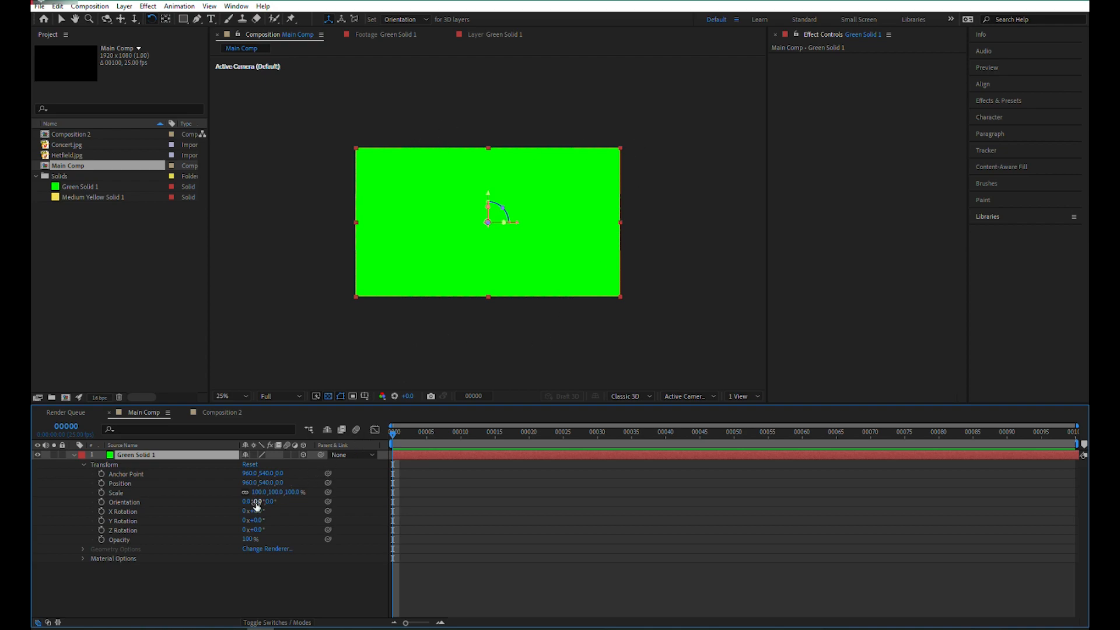
Try turning Green Solid 1 in 3D with a Y Orientation of 320°, and reset that value to 0°.
left_click_drag(257, 505, 249, 529)
left_click_drag(248, 529, 195, 544)
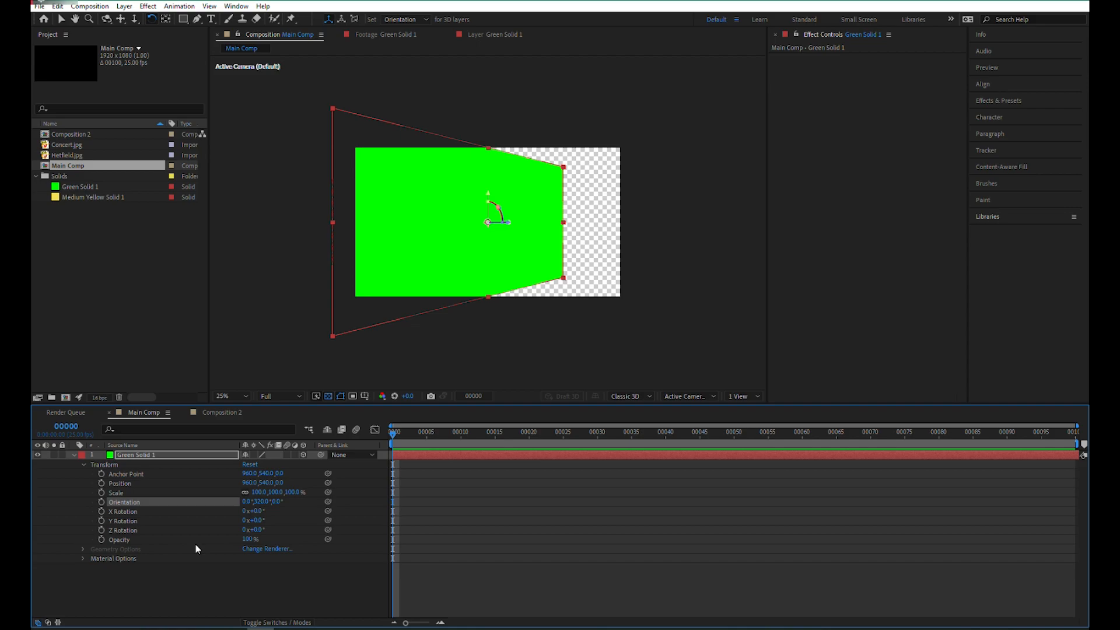
left_click(261, 502)
type("0")
key("Return")
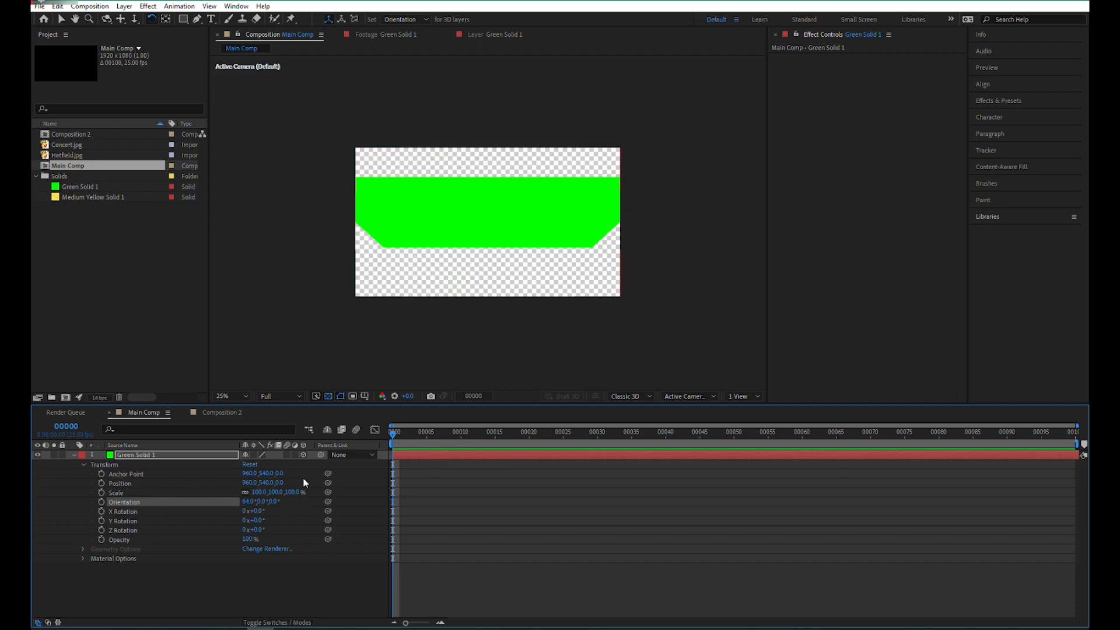
Try animating Green Solid 1's Orientation from 0° at frame 0 to about 31°, 74°, 0° at frame 34, and scrub through it.
left_click(101, 502)
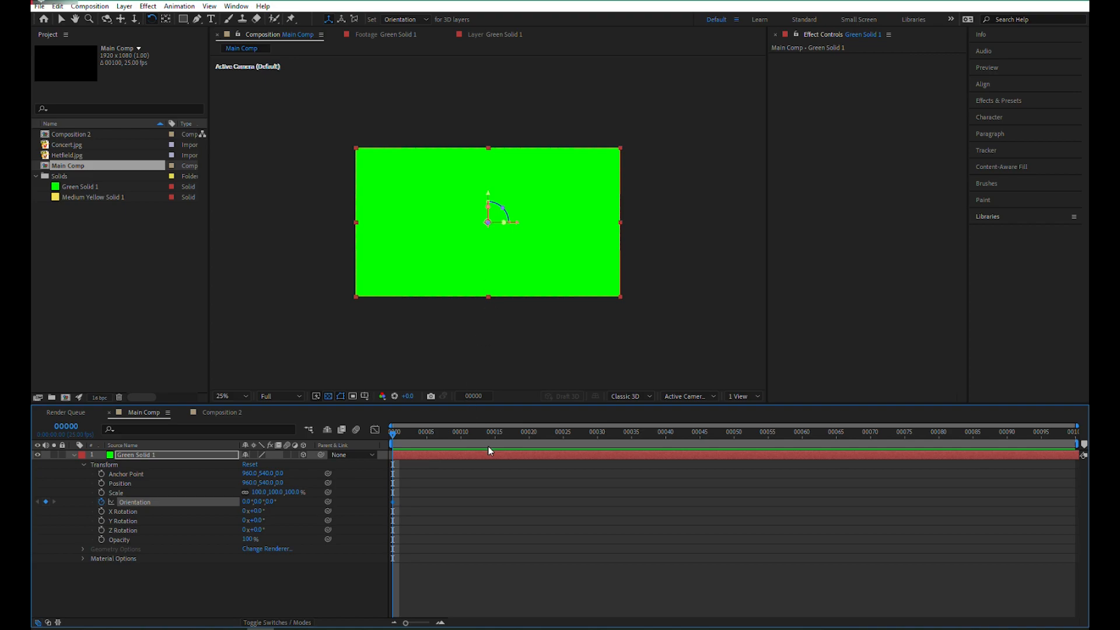
left_click_drag(490, 446, 625, 446)
mouse_move(261, 501)
left_mouse_down()
mouse_move(317, 502)
mouse_move(263, 502)
left_mouse_up()
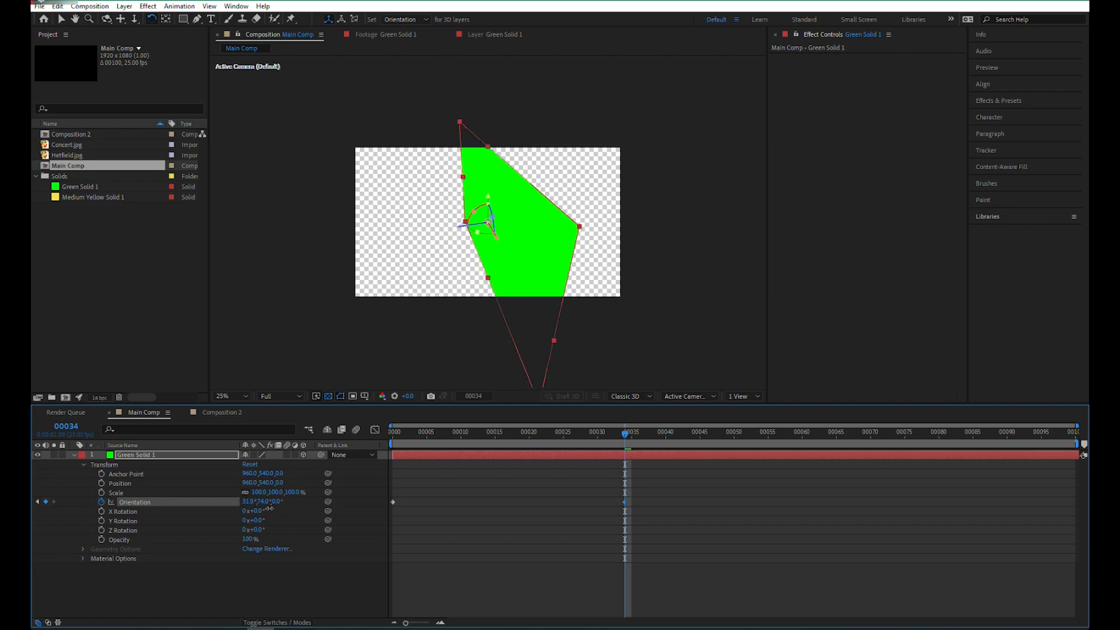
left_click_drag(532, 435, 387, 448)
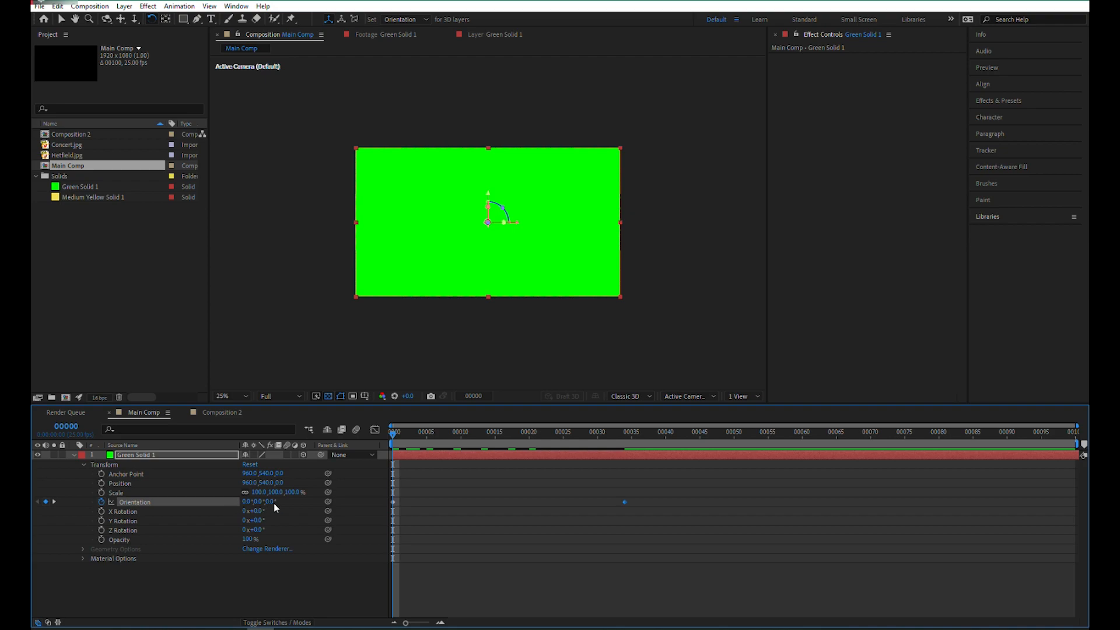
left_click_drag(400, 445, 676, 448)
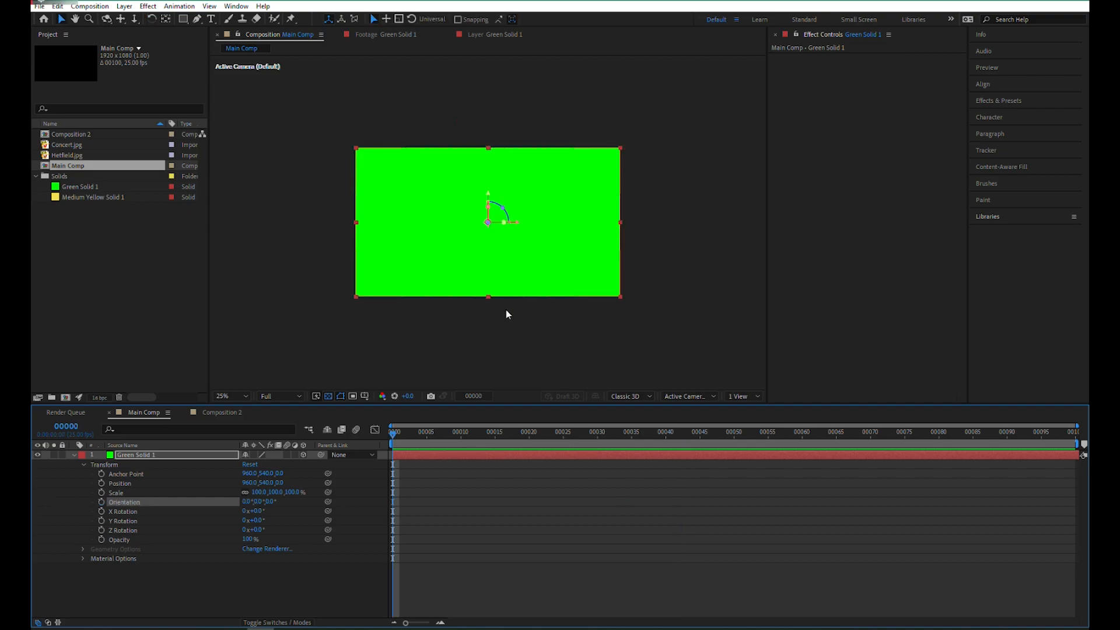
Show the layer modes in the timeline and look through Green Solid 1's list of blending modes.
left_click(478, 326)
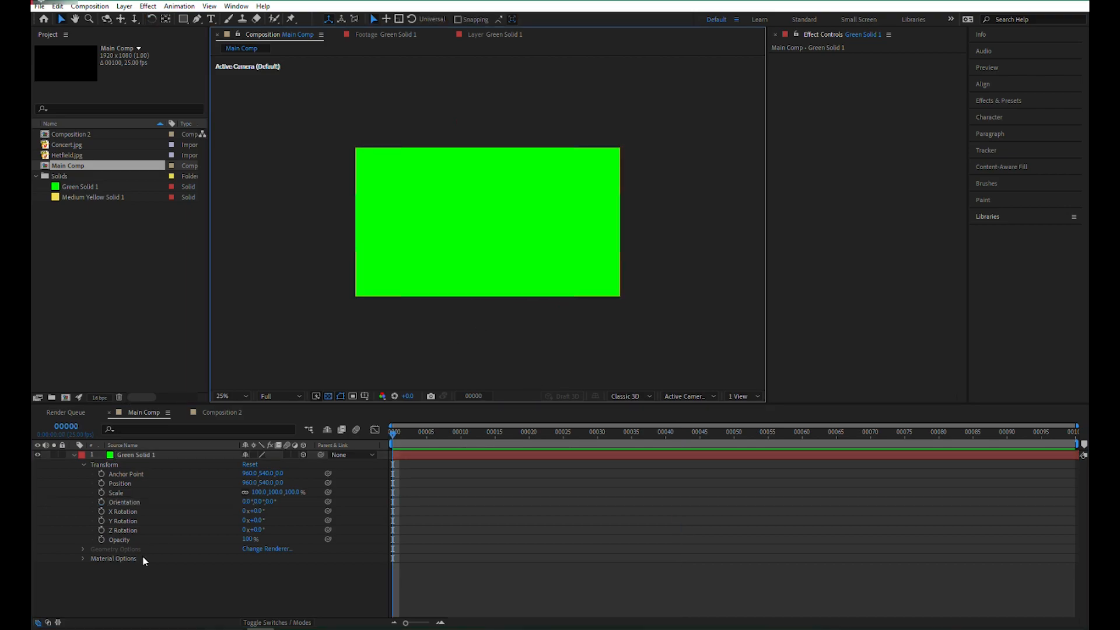
left_click(291, 623)
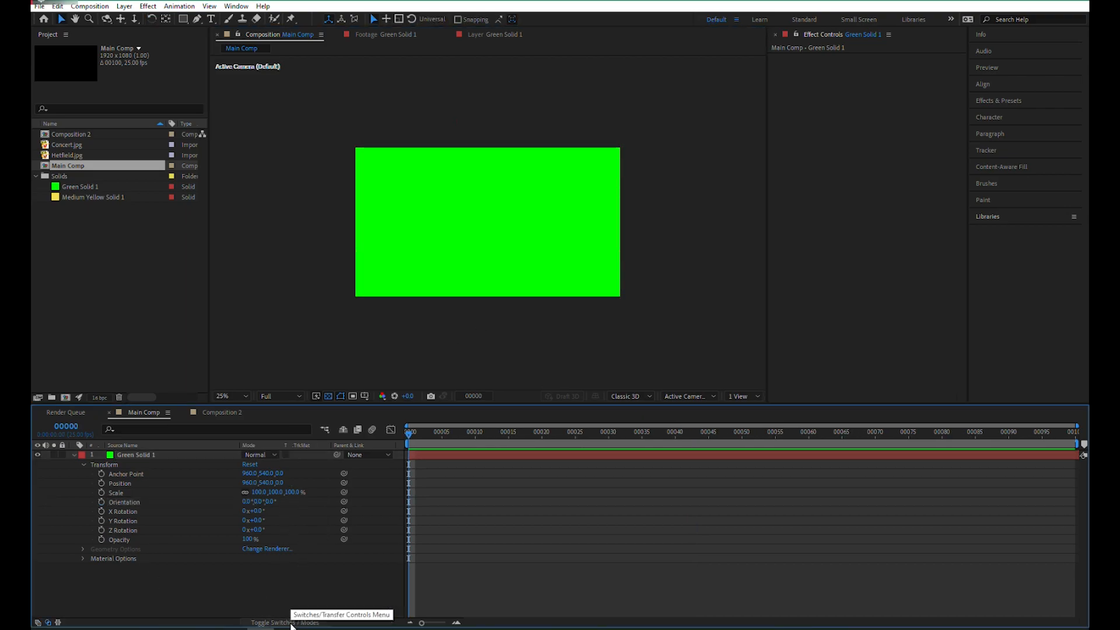
left_click(261, 457)
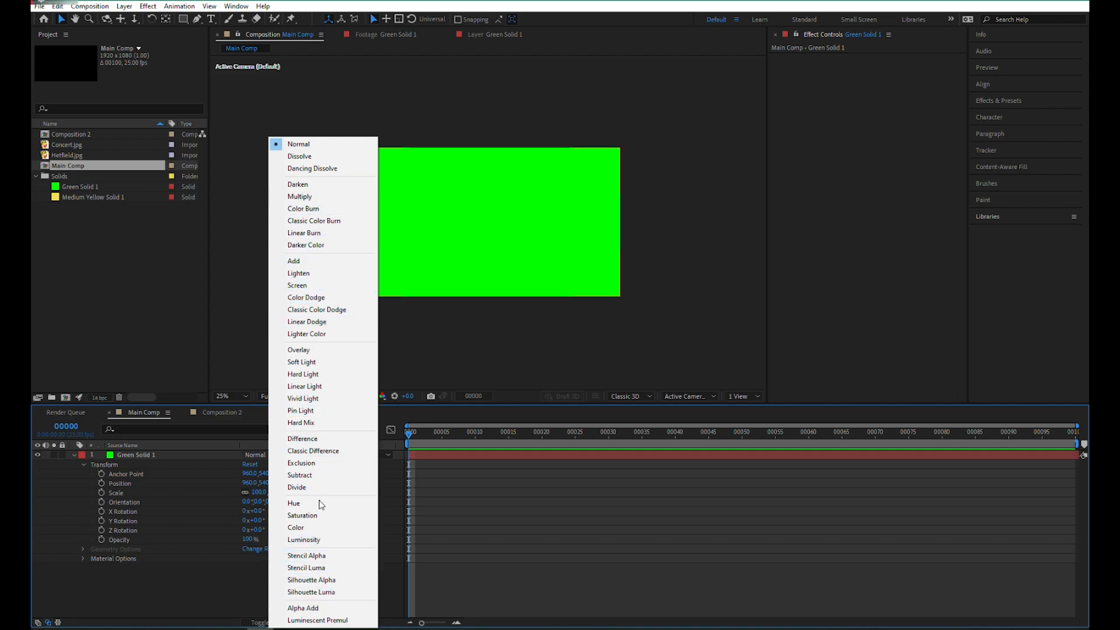
left_click(432, 330)
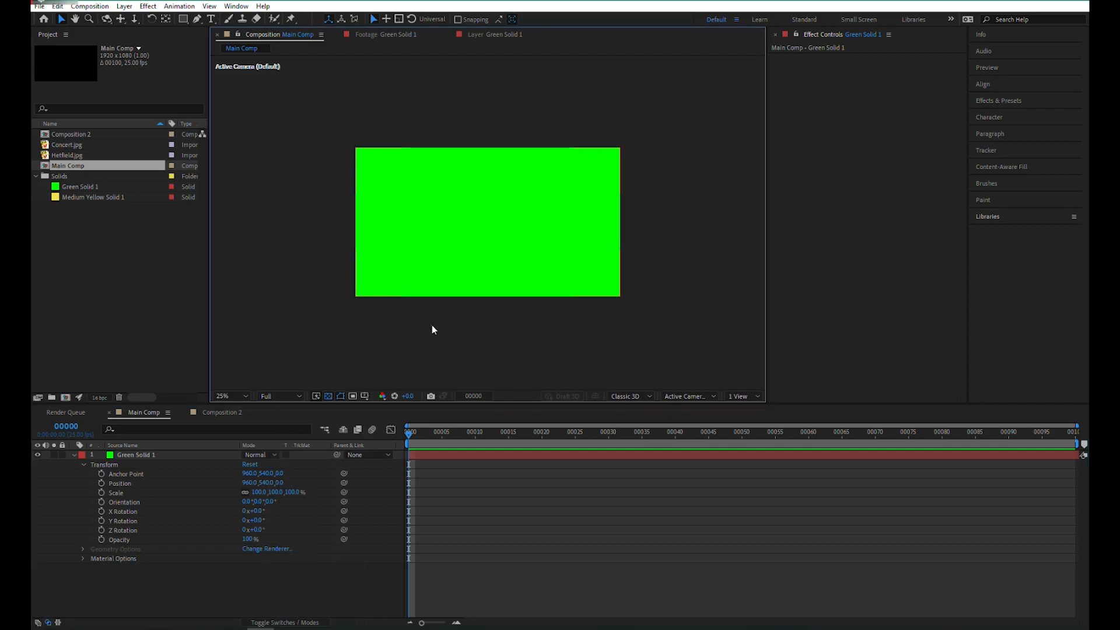
Show the layer switches again and turn Green Solid 1 back into a 2D layer.
left_click(410, 261)
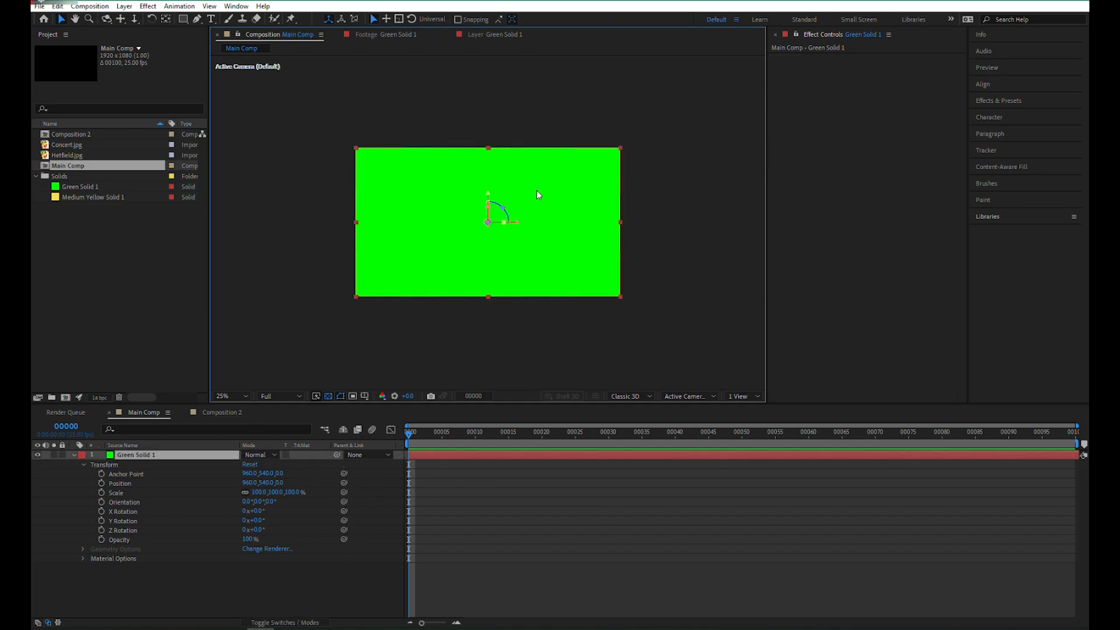
left_click(299, 622)
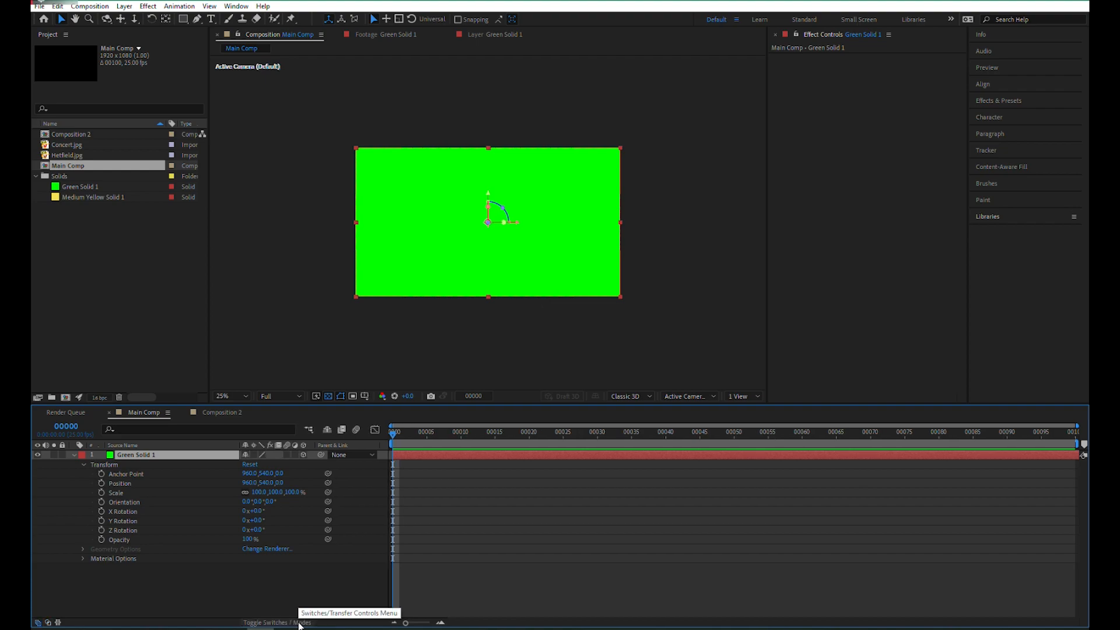
left_click(302, 455)
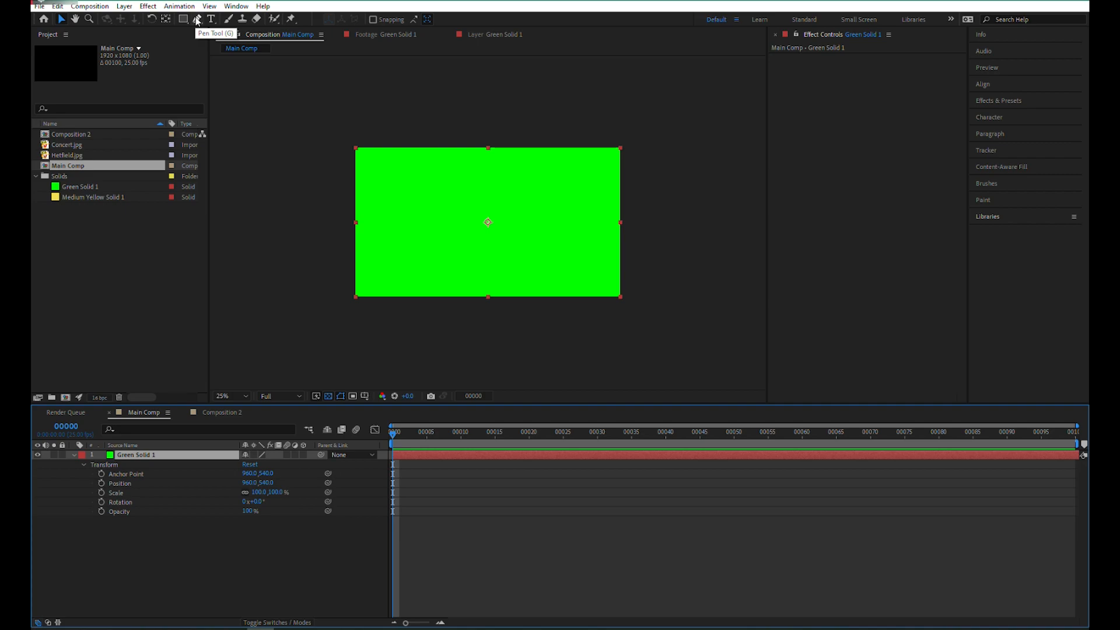
Add Medium Yellow Solid 1 above Green Solid 1 in Main Comp and show the layer modes and track matte columns.
left_click(82, 197)
left_click_drag(89, 202, 173, 453)
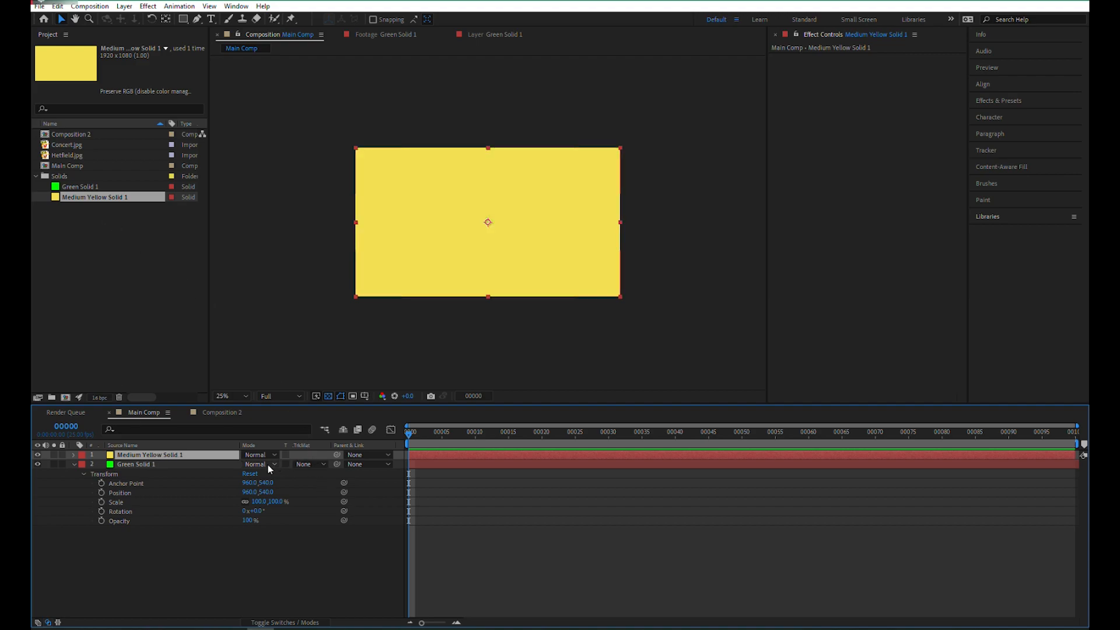
Examine the track matte options available for Green Solid 1 with Medium Yellow Solid 1 as its matte.
left_click(310, 465)
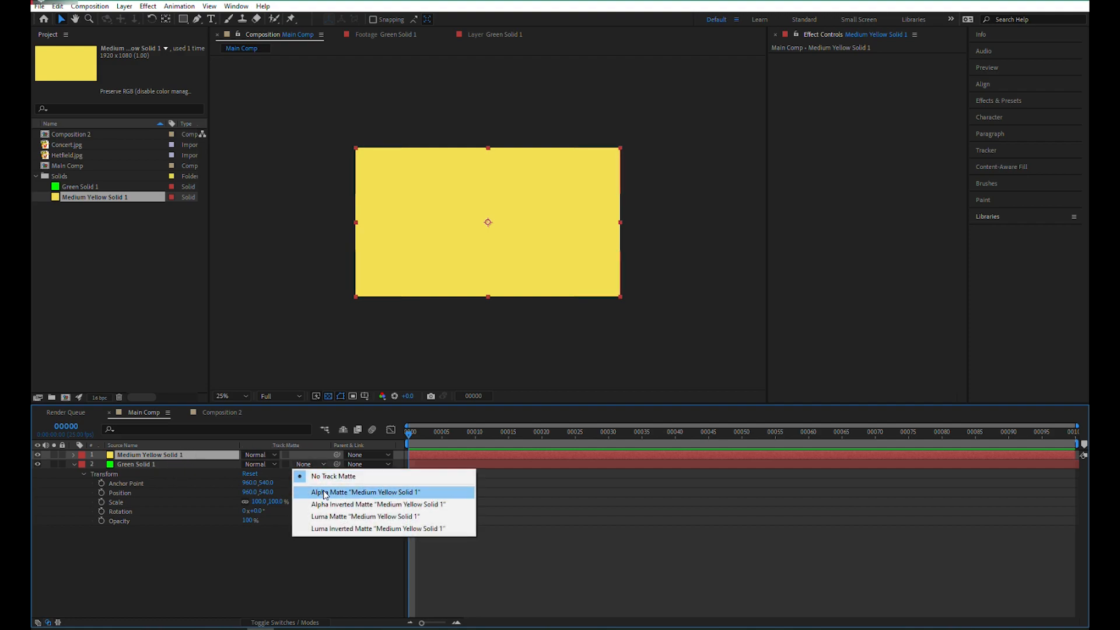
left_click(310, 459)
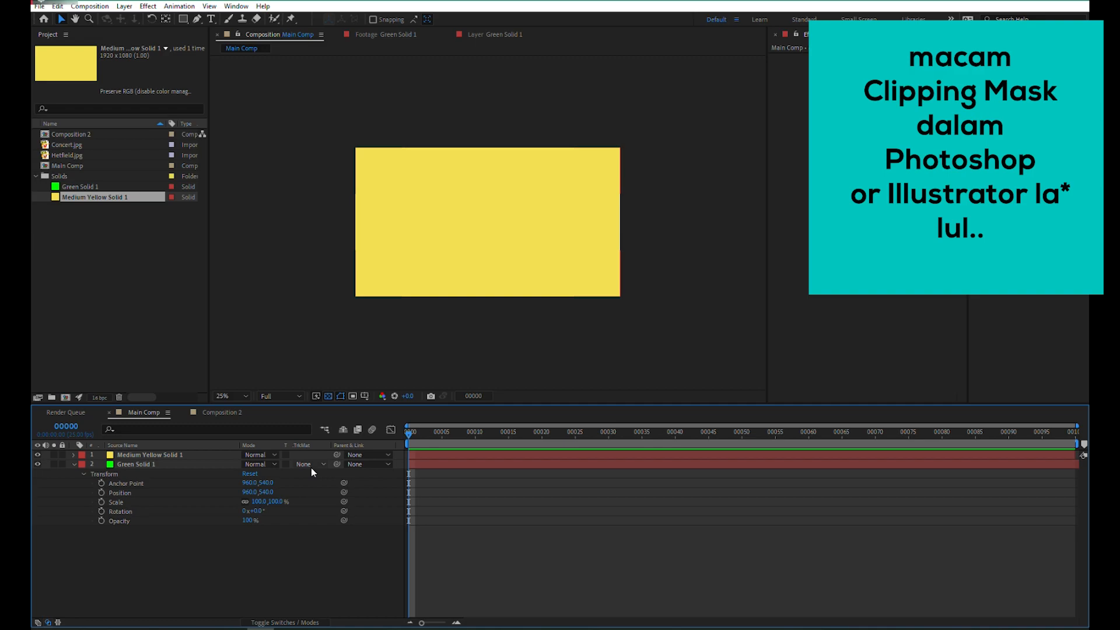
left_click(181, 464)
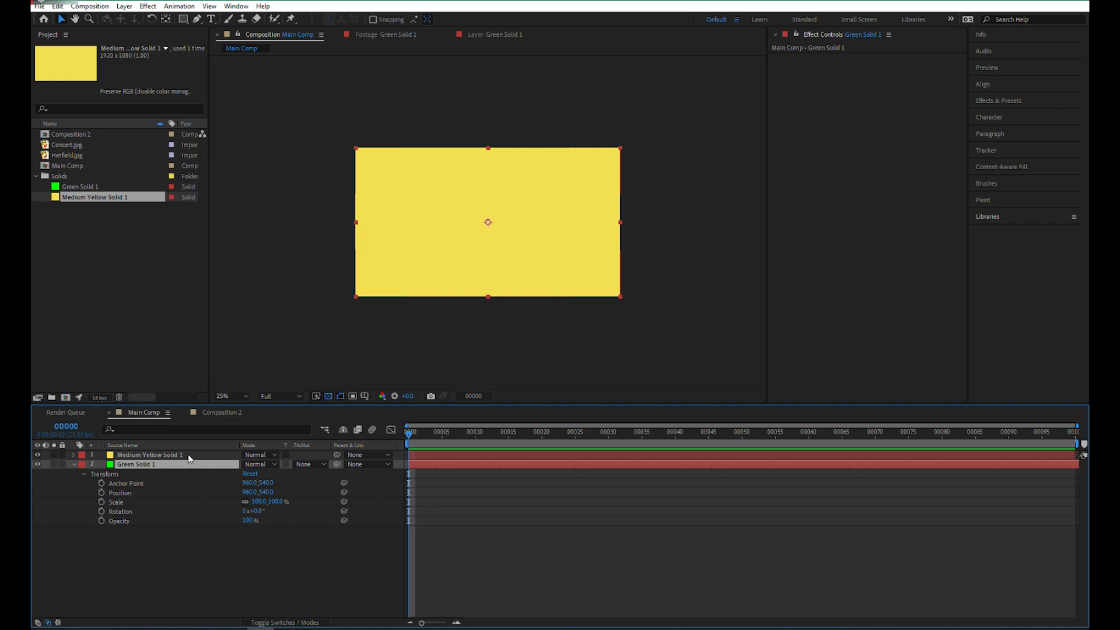
left_click(316, 466)
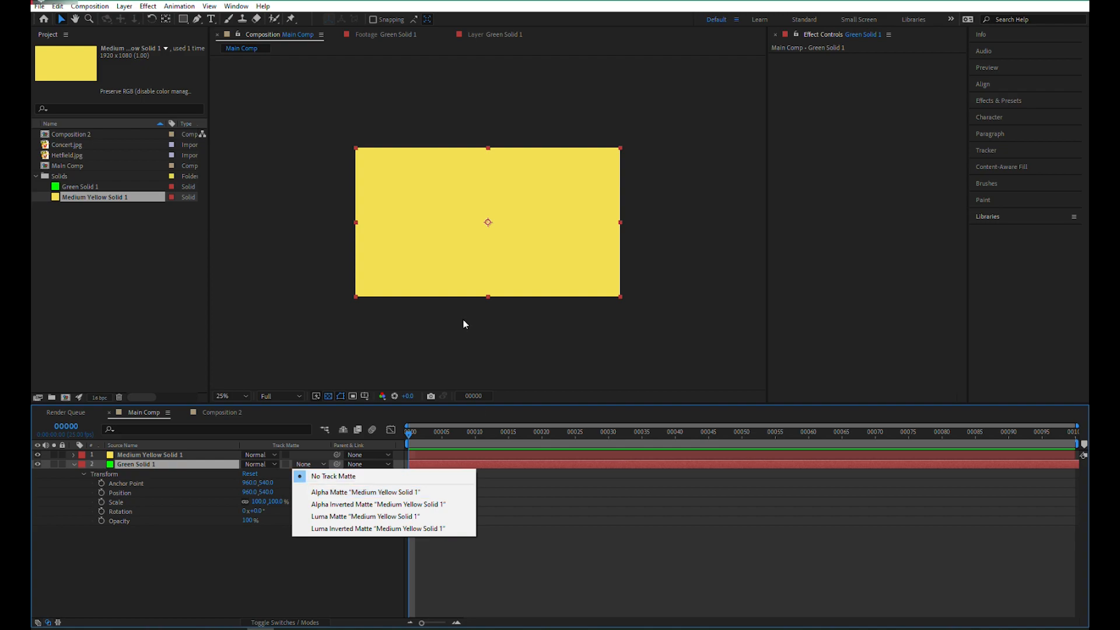
Draw a star-shaped mask in the upper middle of Medium Yellow Solid 1 and return to the Selection tool.
left_click(171, 458)
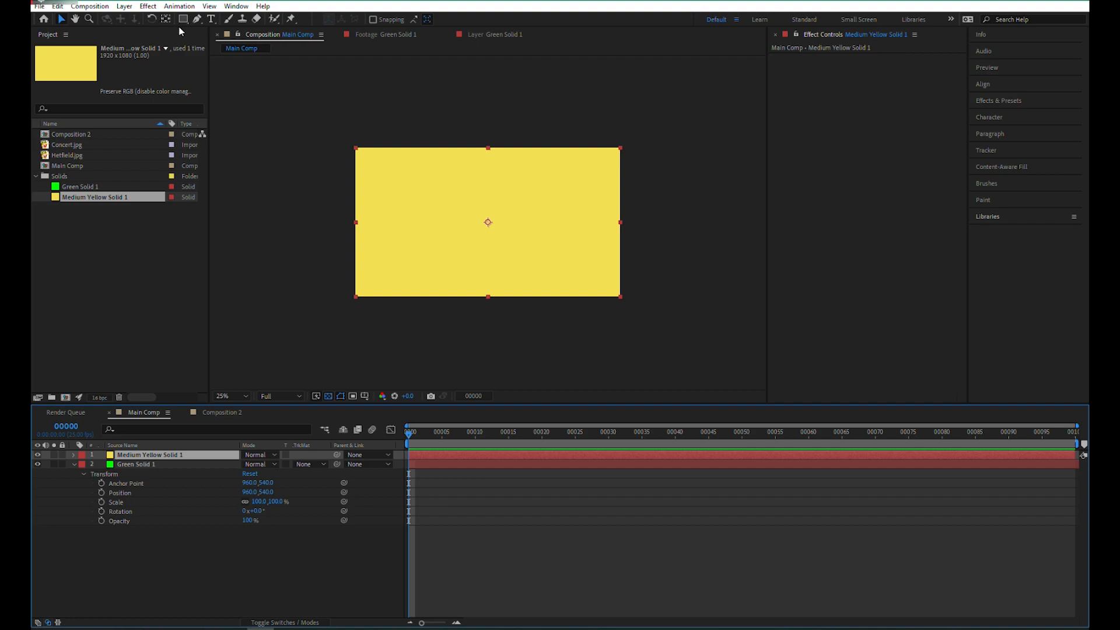
left_click_drag(182, 19, 268, 68)
left_click_drag(489, 213, 517, 256)
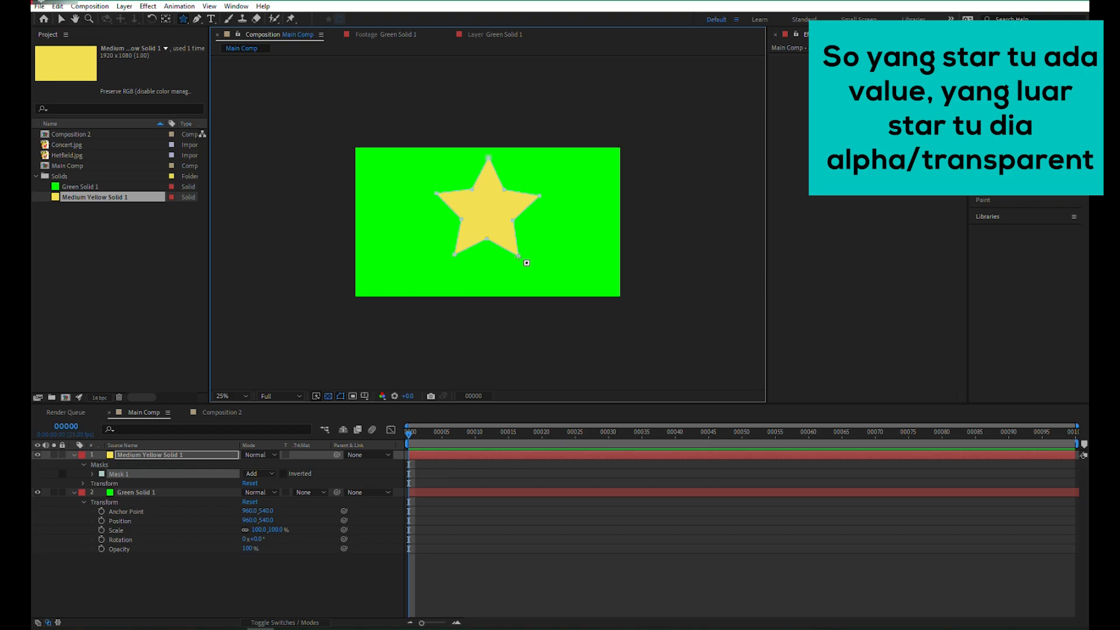
left_click(133, 492)
key("v")
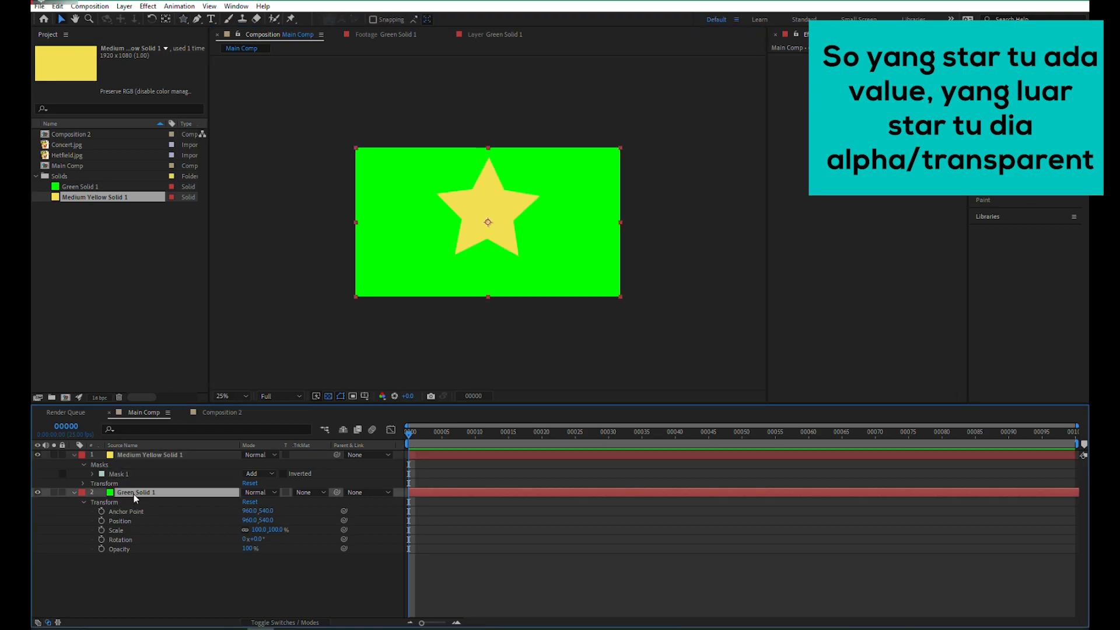
left_click(141, 454)
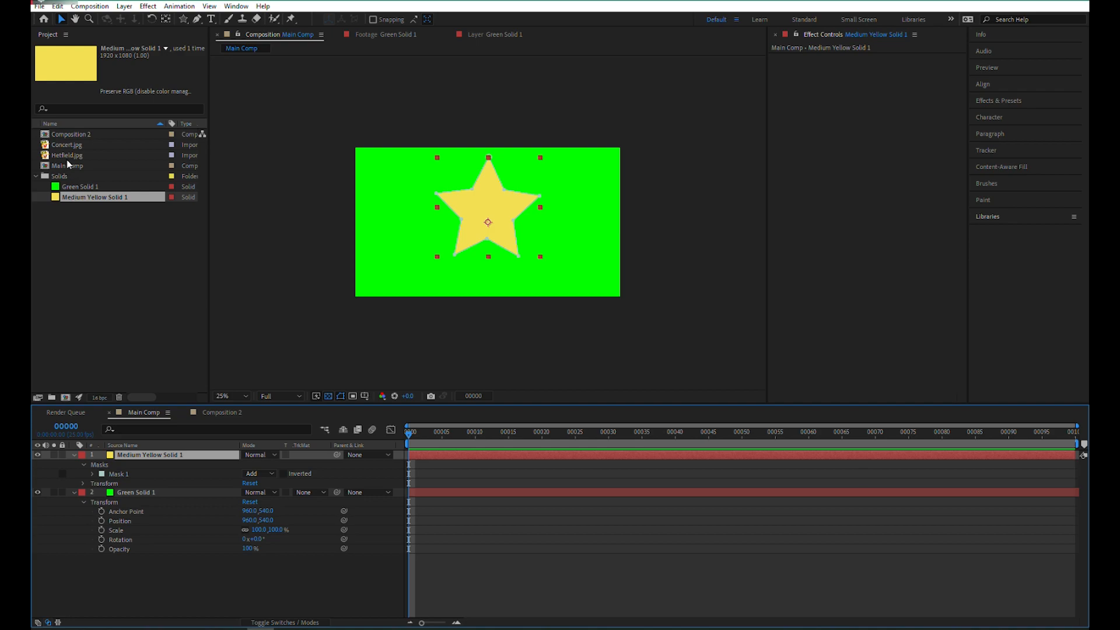
Place Concert.jpg between Medium Yellow Solid 1 and Green Solid 1, and move the image up behind the yellow star.
left_click(78, 145)
left_click_drag(78, 144, 142, 485)
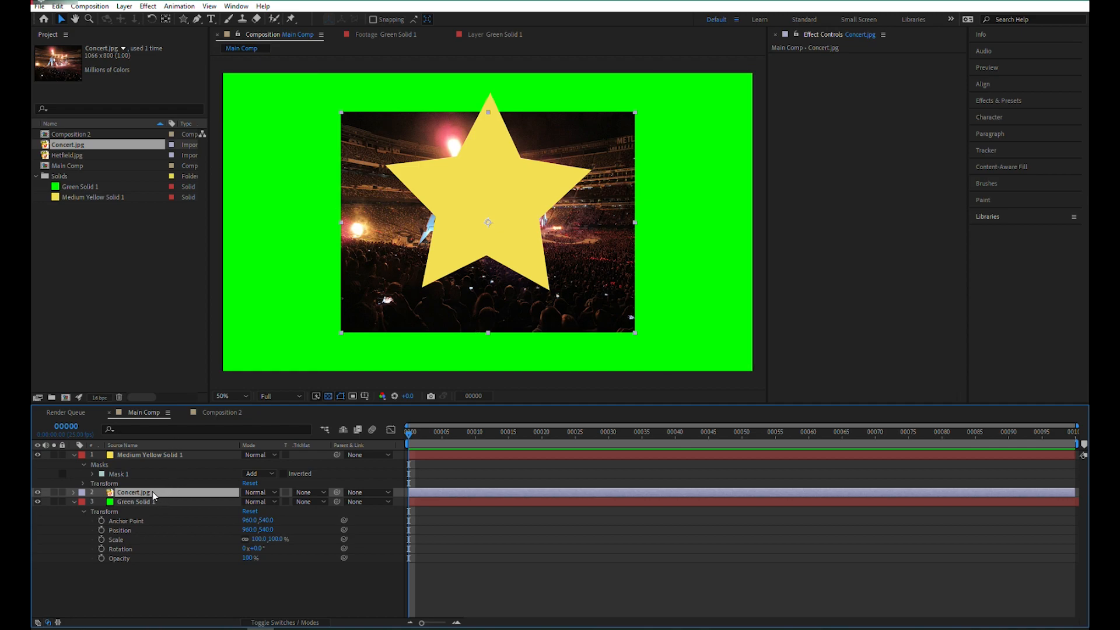
left_click_drag(376, 305, 379, 275)
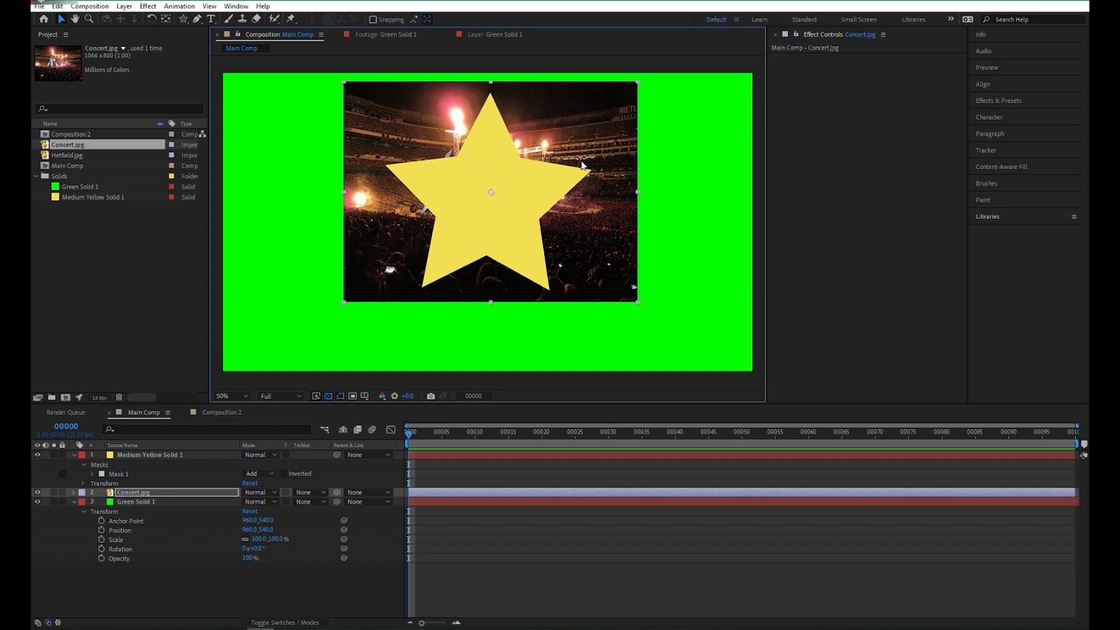
Set Concert.jpg's track matte to Alpha Matte "Medium Yellow Solid 1" and compare the result with the star outline.
left_click(301, 493)
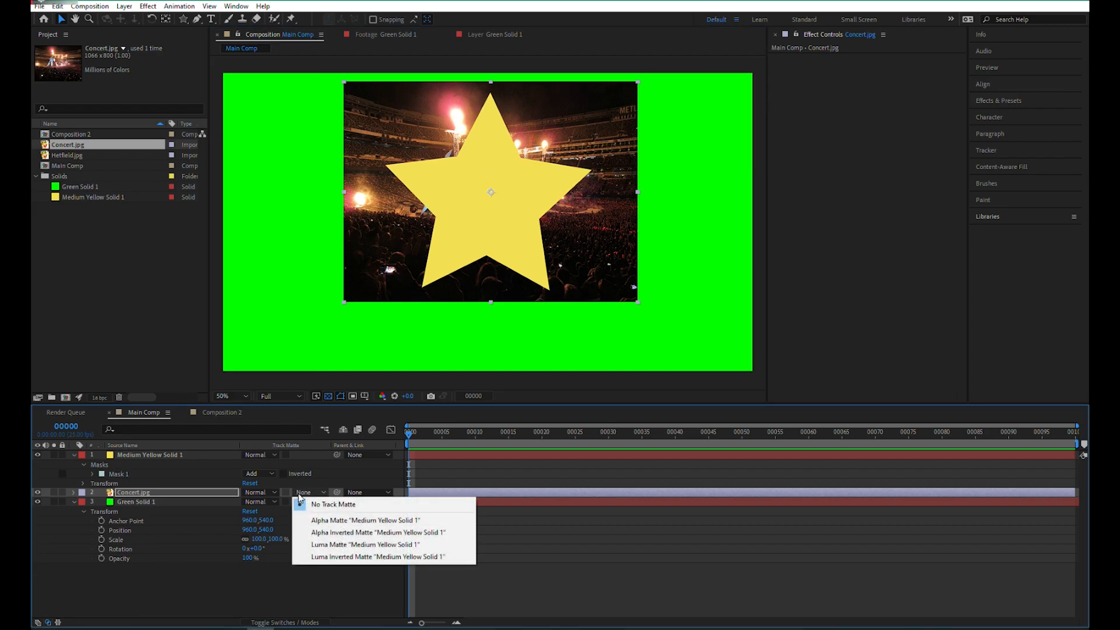
left_click(317, 522)
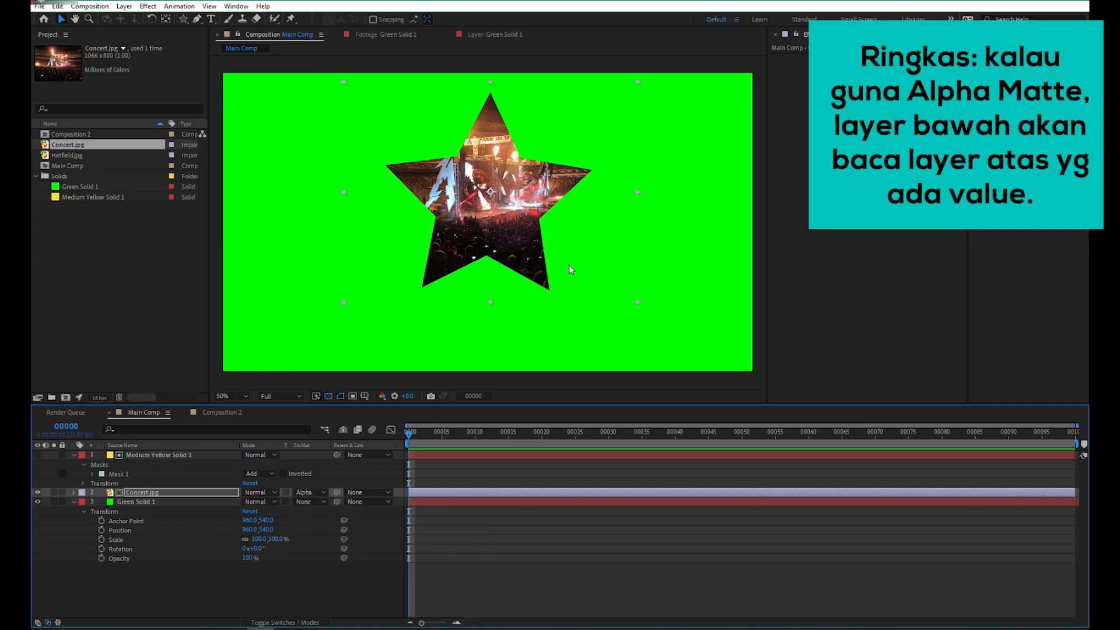
left_click(312, 492)
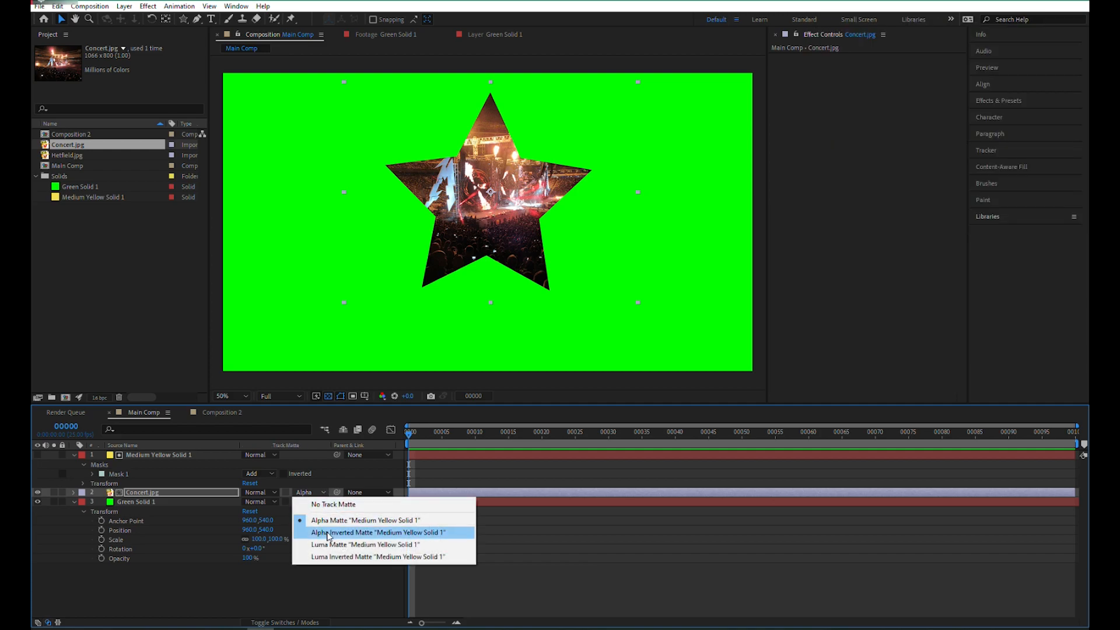
left_click(308, 369)
left_click(129, 457)
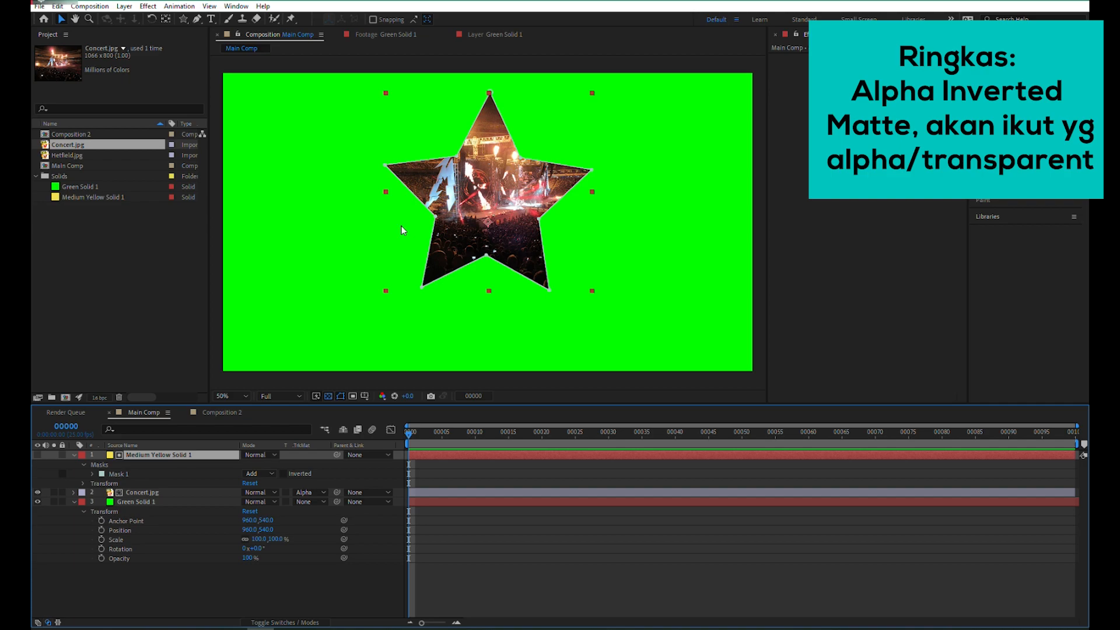
left_click(334, 396)
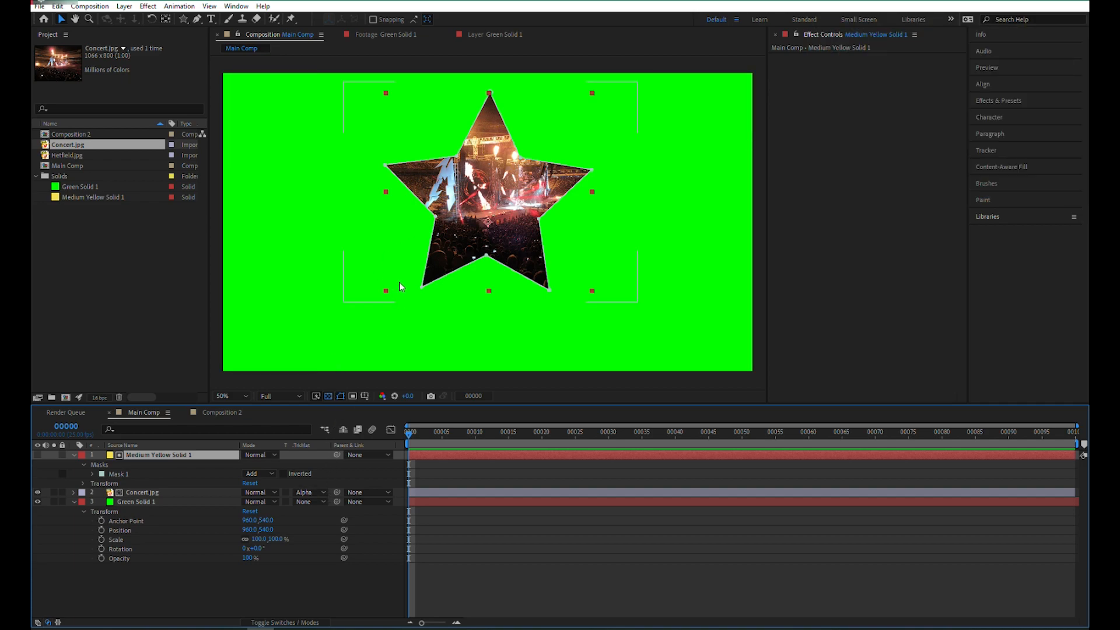
Switch Concert.jpg's track matte to Alpha Inverted Matte "Medium Yellow Solid 1" and hide Green Solid 1.
left_click(307, 497)
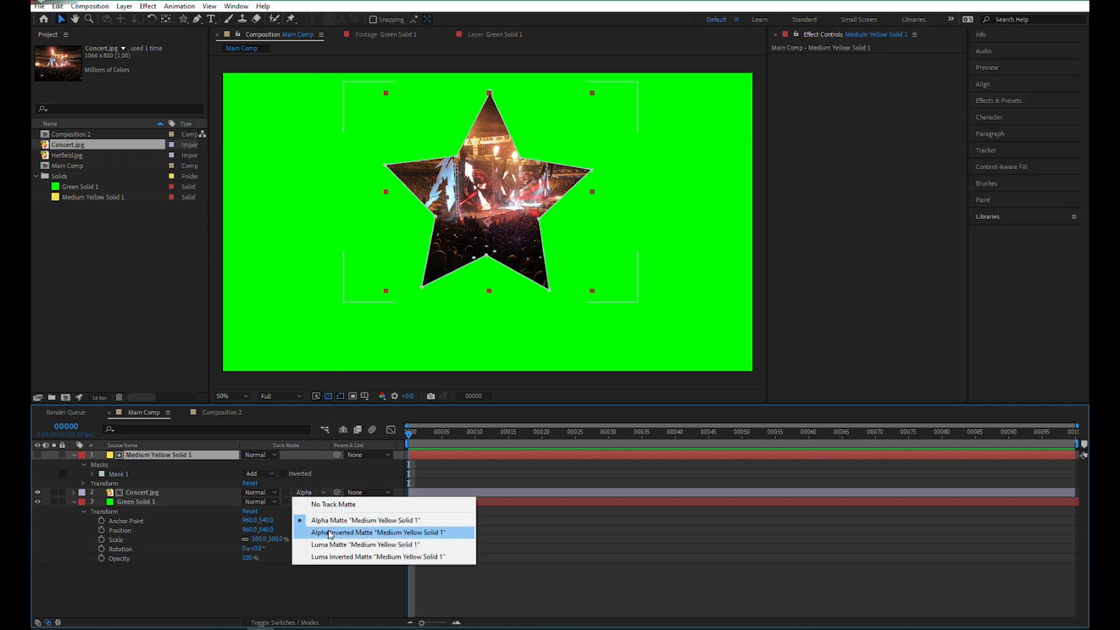
left_click(327, 530)
left_click(575, 141)
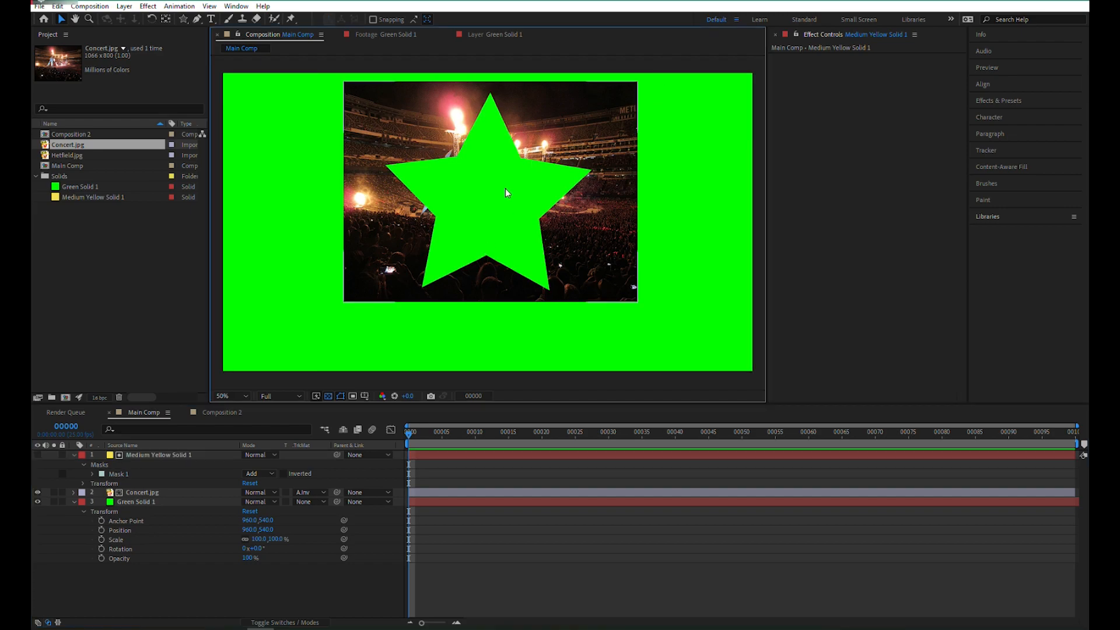
left_click(37, 502)
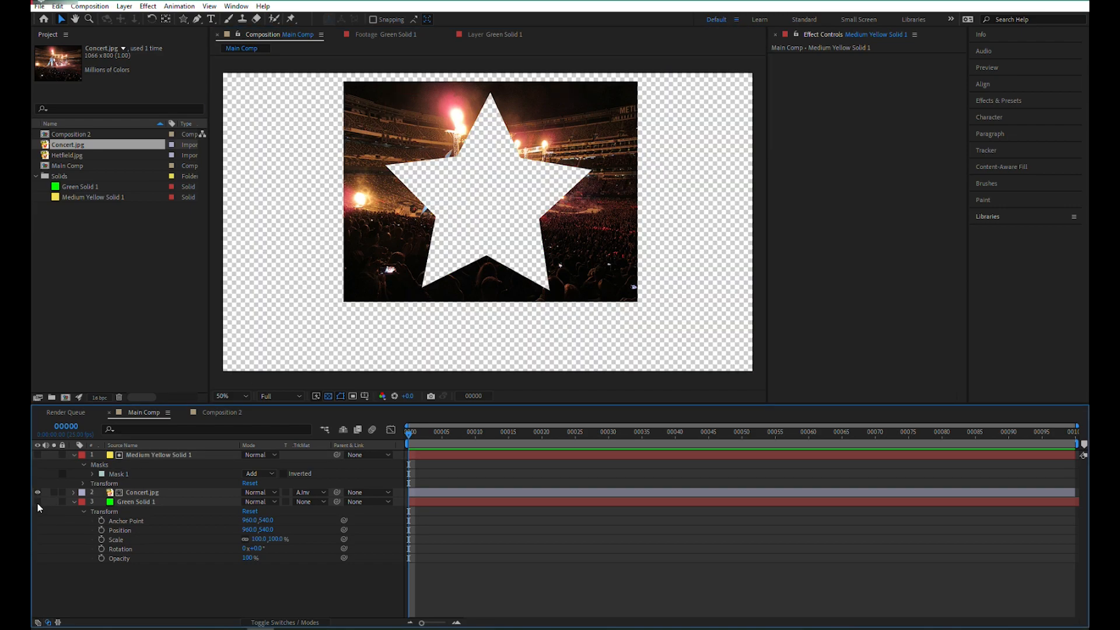
left_click(125, 502)
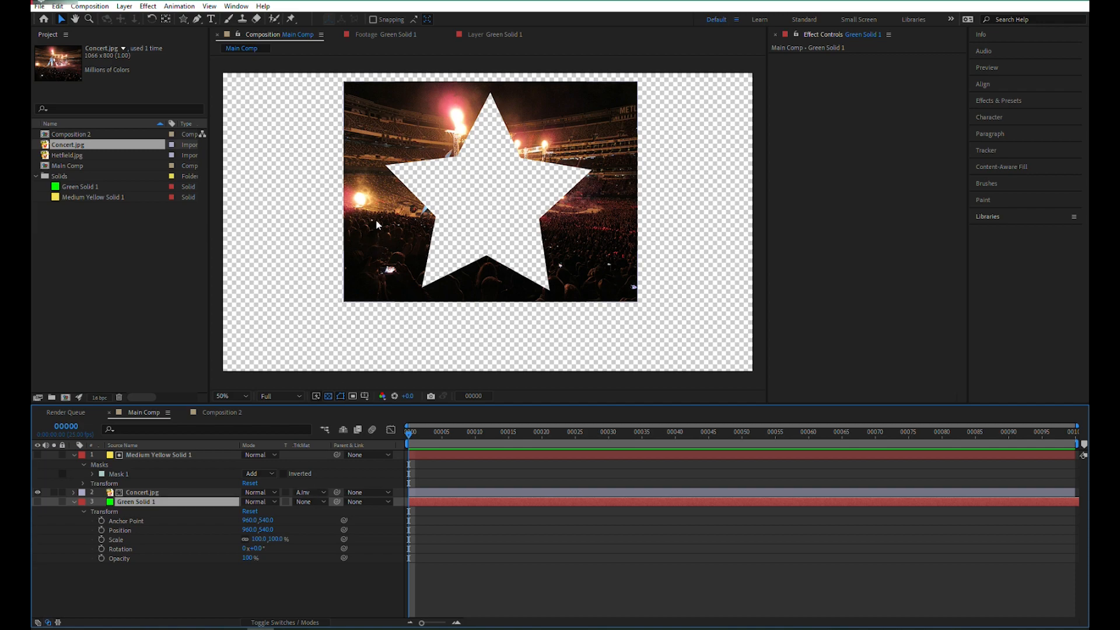
Return Concert.jpg to Alpha Matte "Medium Yellow Solid 1" and review the luma matte options offered for it.
left_click(306, 501)
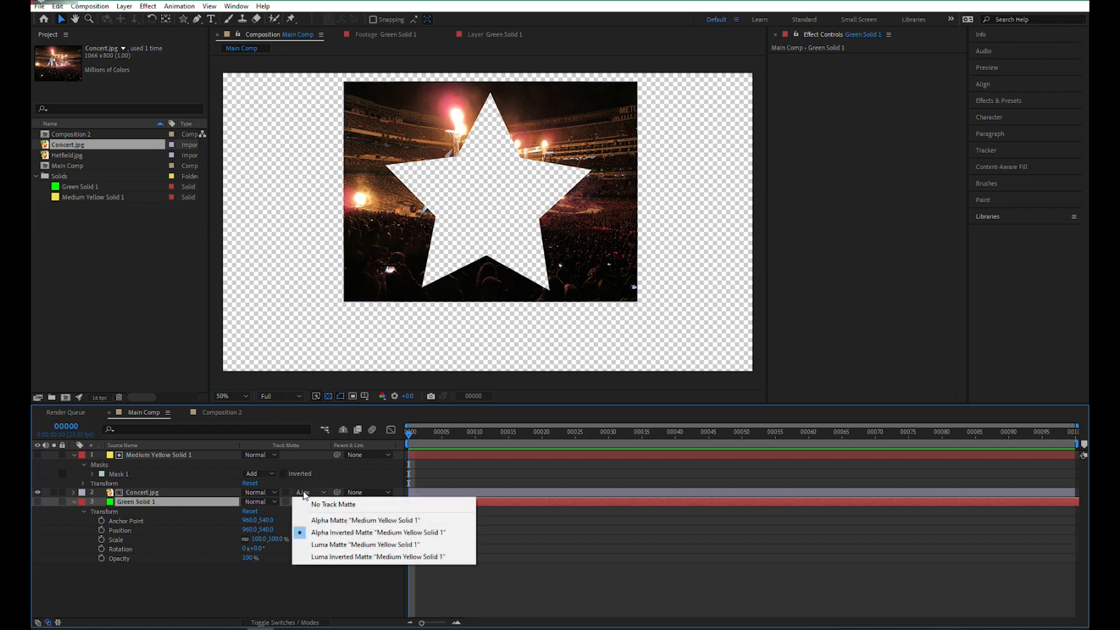
left_click(319, 521)
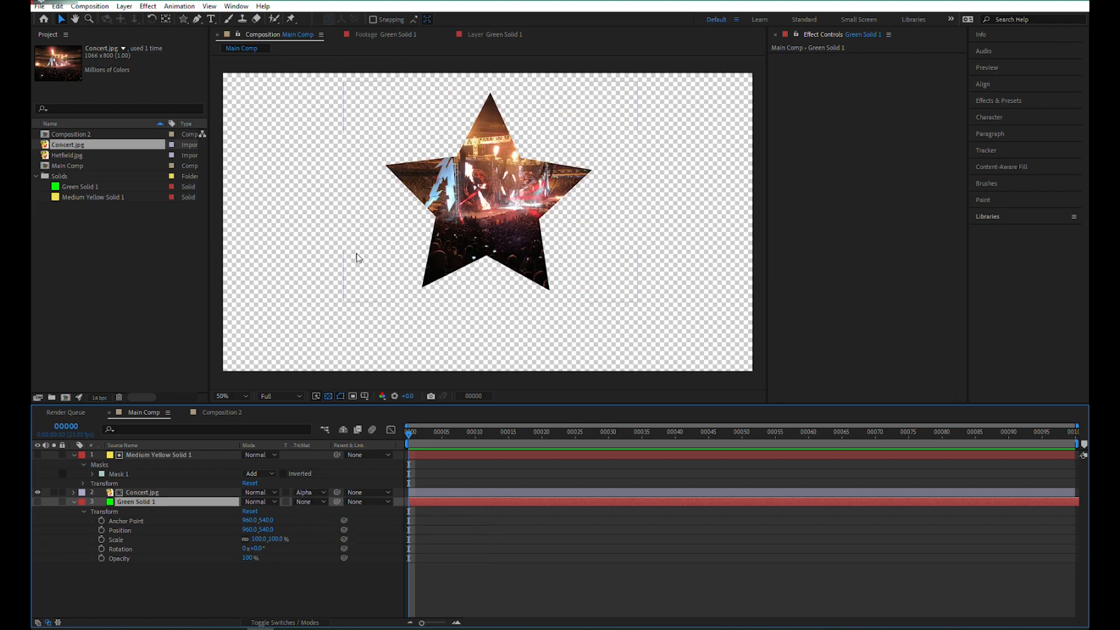
left_click(133, 455)
left_click(308, 492)
left_click(177, 569)
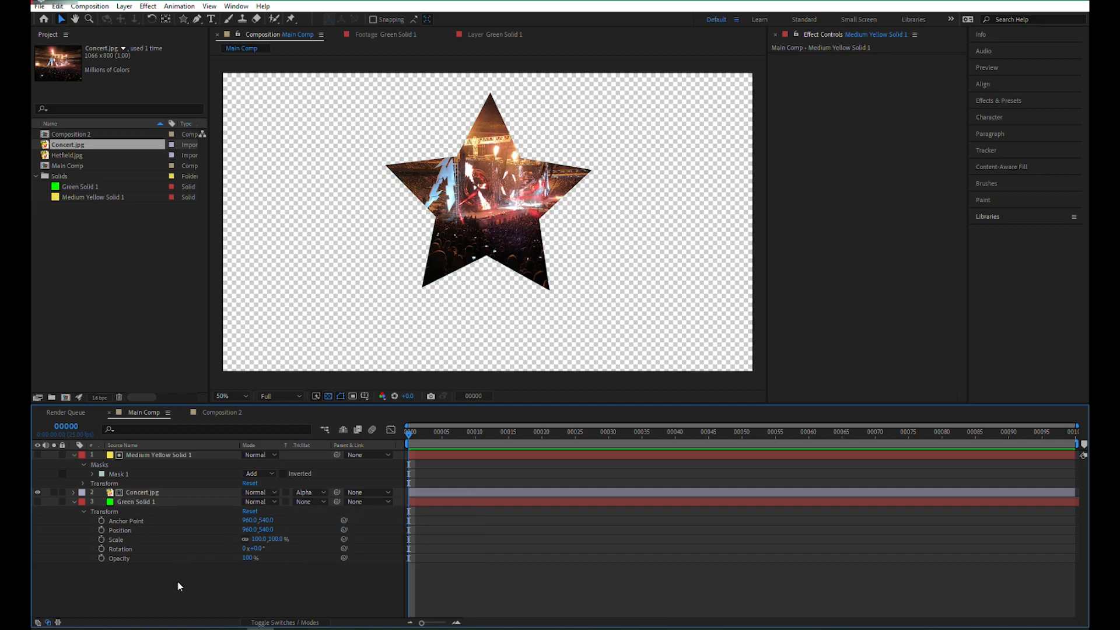
left_click(308, 492)
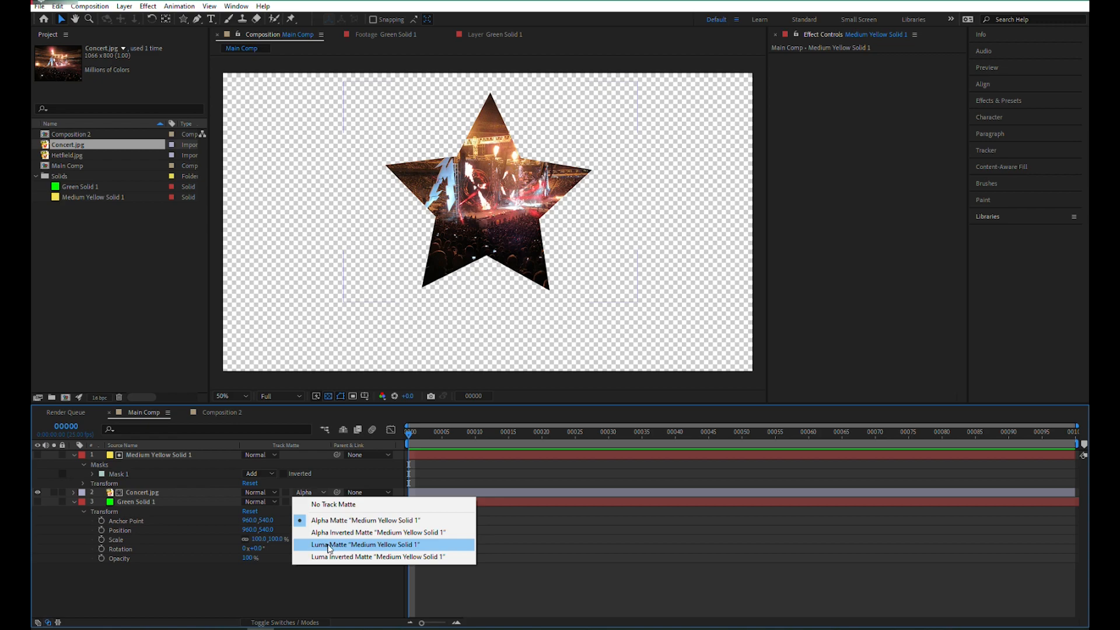
left_click(308, 592)
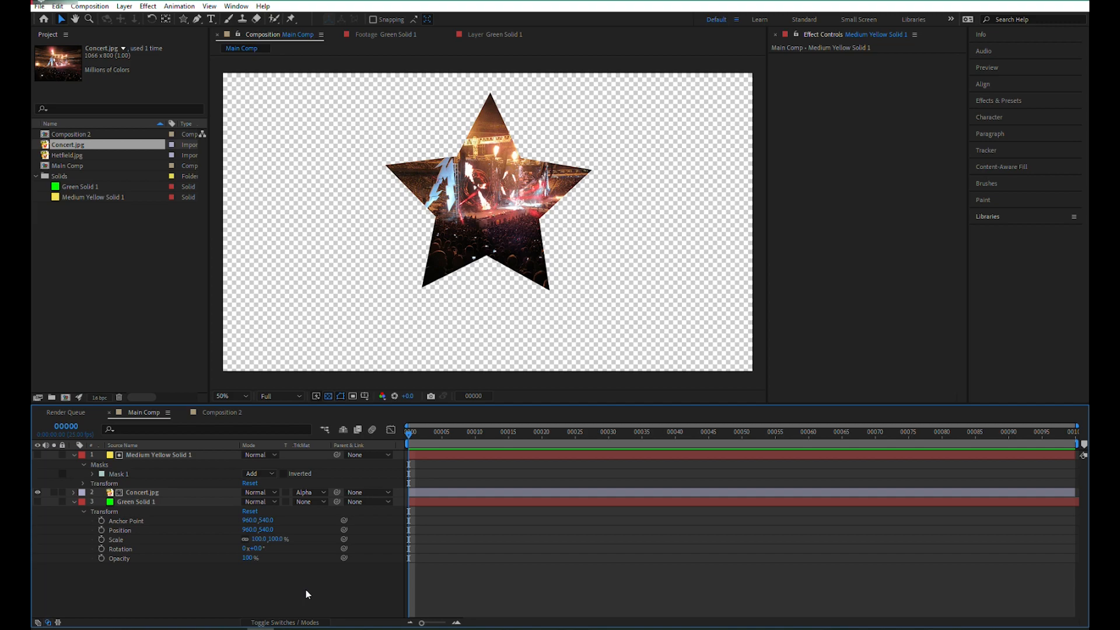
Remove Concert.jpg's track matte, then enlarge the image beyond the composition's height and shift it down to the centre.
left_click(308, 492)
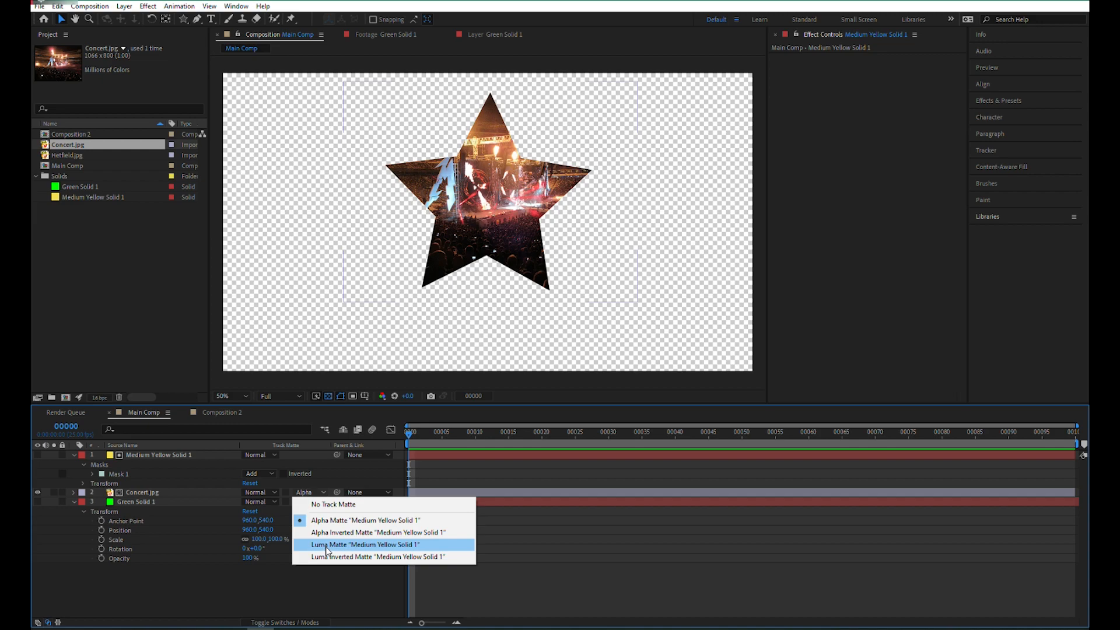
left_click_drag(142, 456, 246, 425)
left_click(133, 492)
left_click(144, 455)
left_click(137, 492)
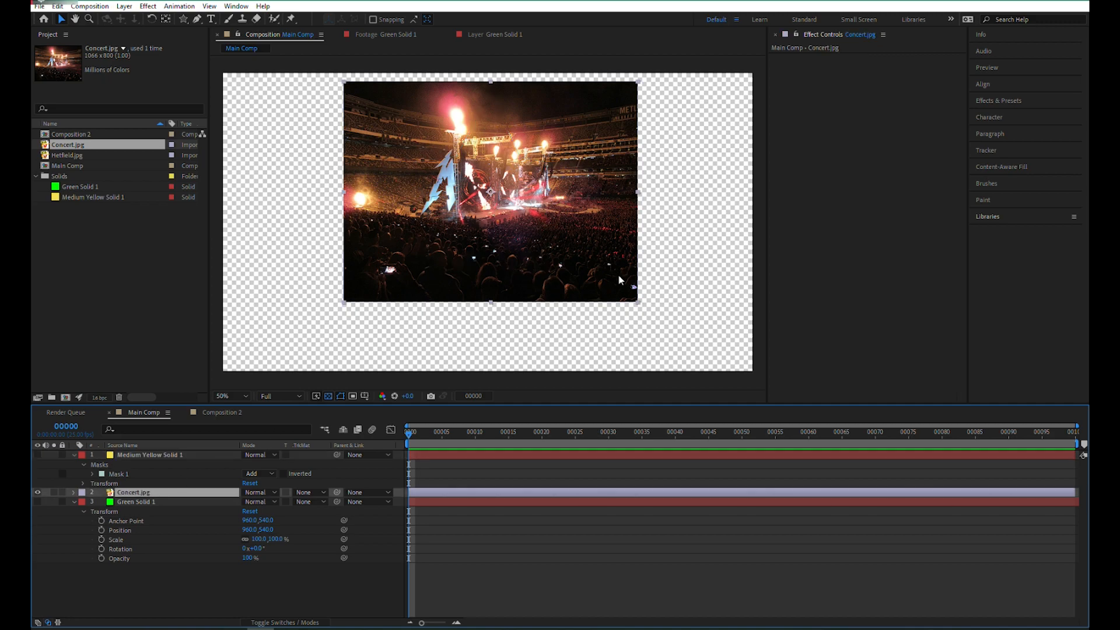
left_click_drag(638, 302, 723, 360)
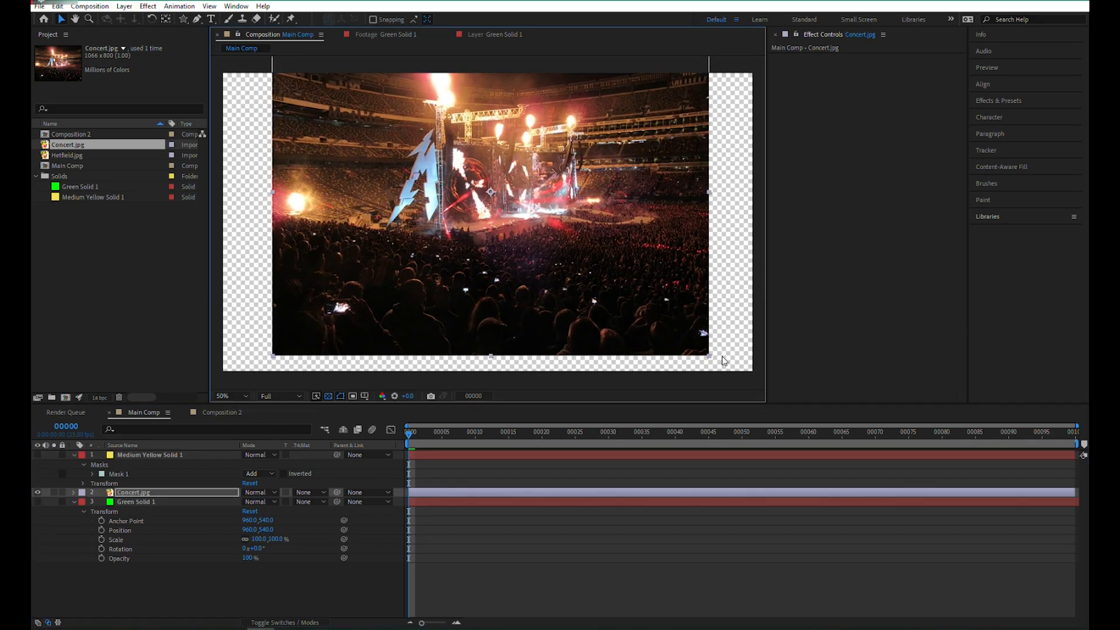
left_click_drag(615, 231, 618, 262)
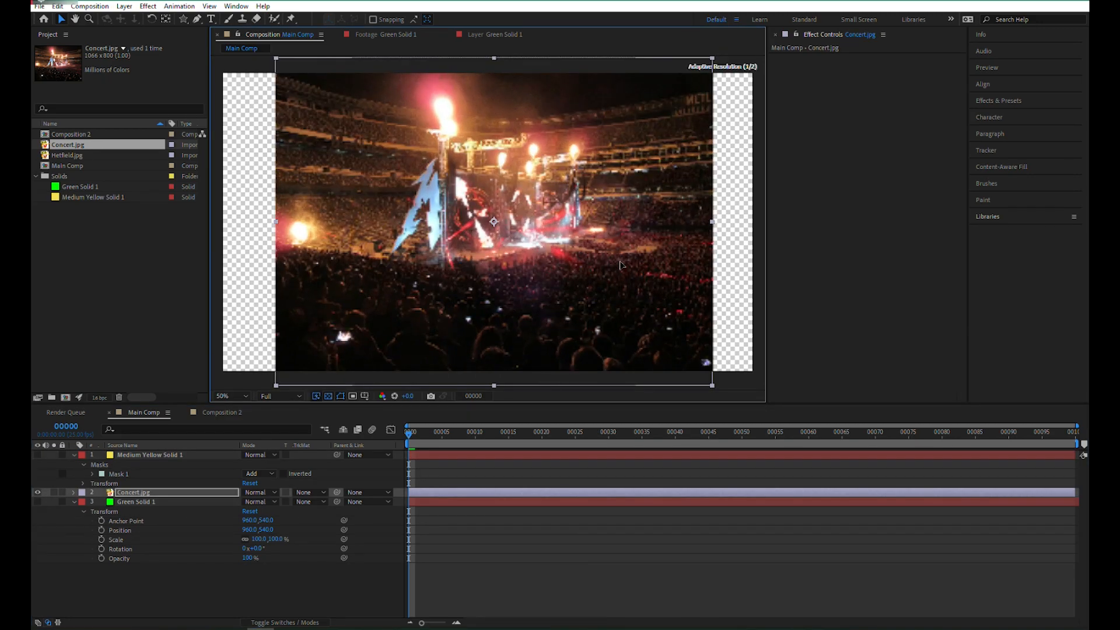
Add Hetfield.jpg directly above Concert.jpg in Main Comp and scale it up to fill the frame.
left_click(70, 155)
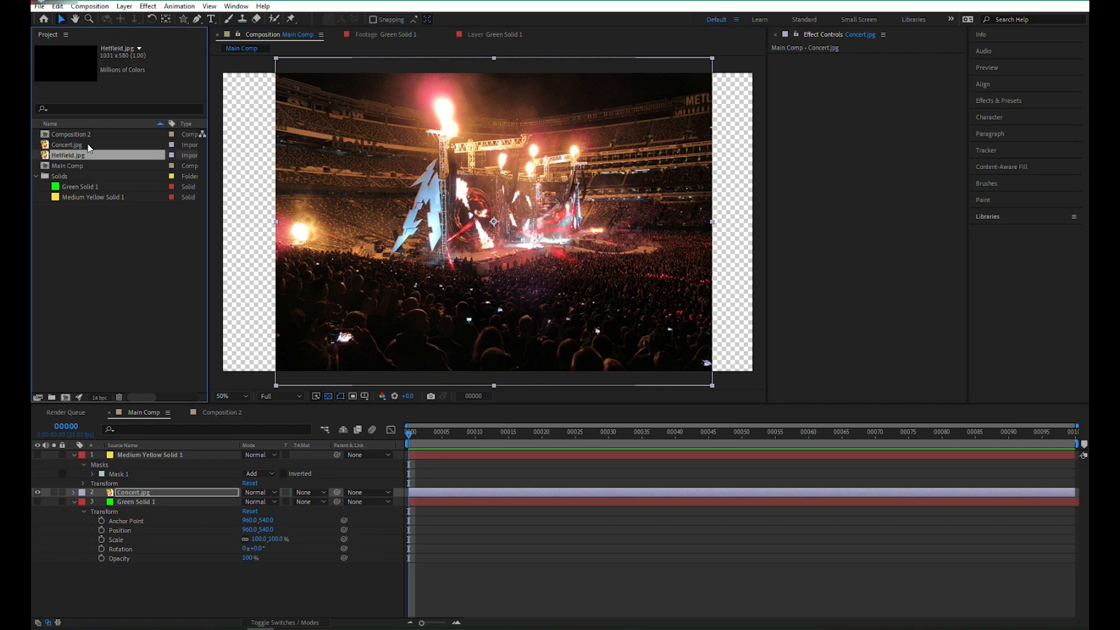
mouse_move(76, 156)
left_mouse_down()
mouse_move(167, 386)
mouse_move(185, 464)
left_mouse_up()
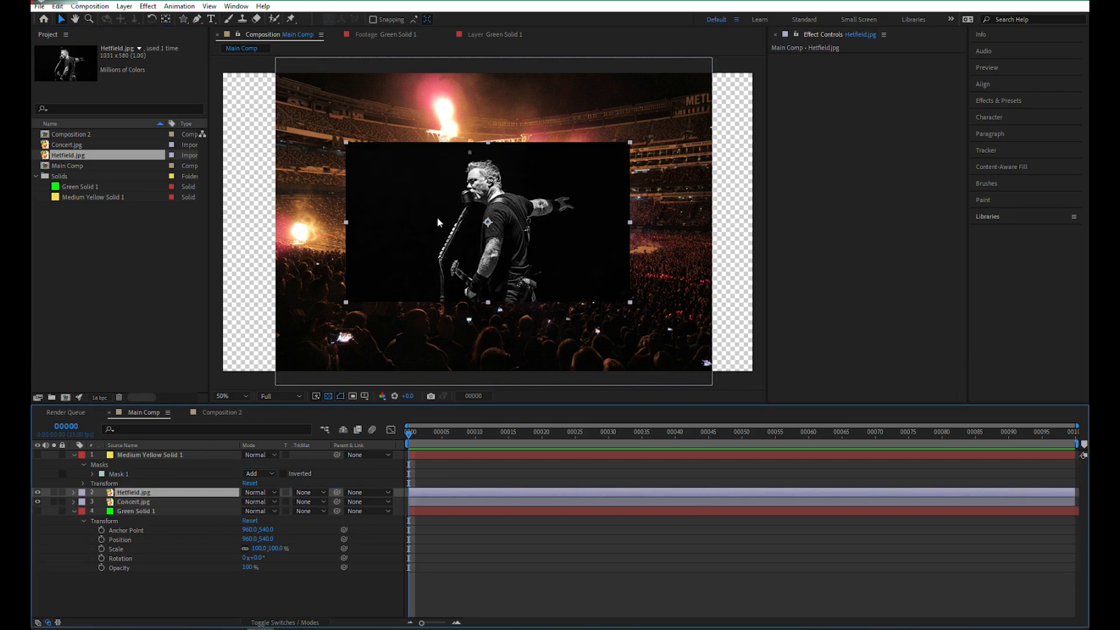
left_click_drag(631, 303, 760, 374)
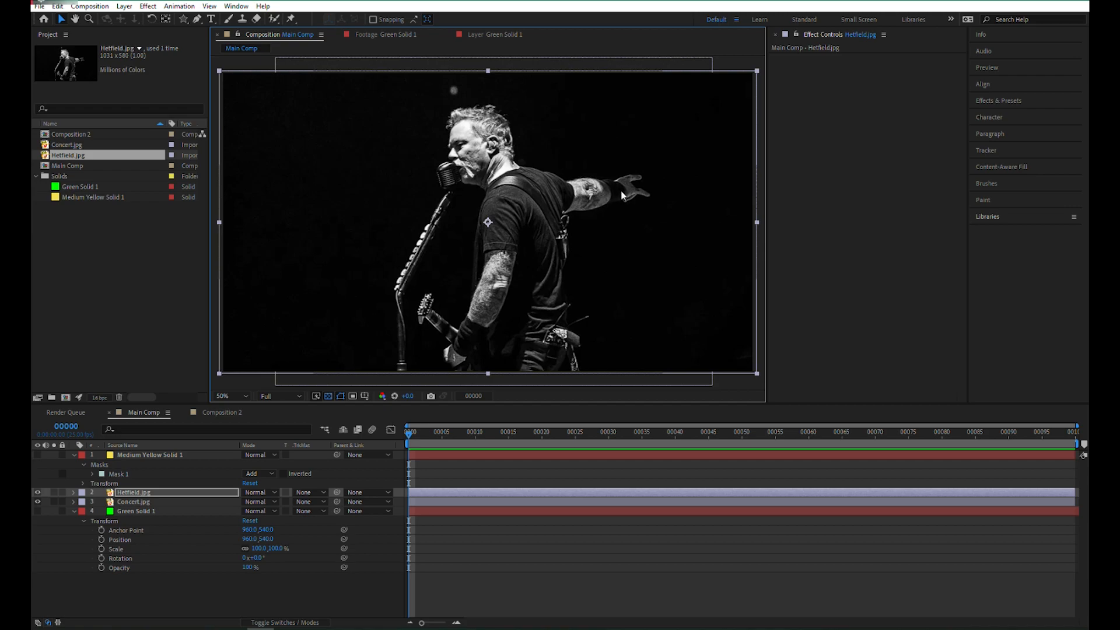
Set the track matte of Concert.jpg to Luma Matte "Hetfield.jpg".
key("comma")
key("period")
left_click(307, 511)
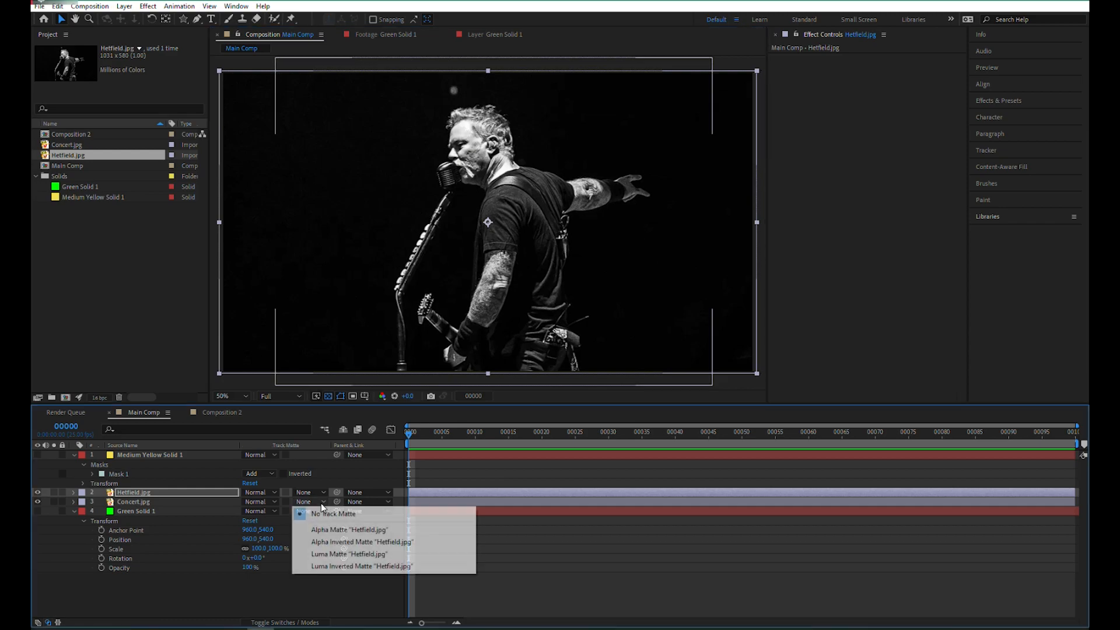
left_click(326, 558)
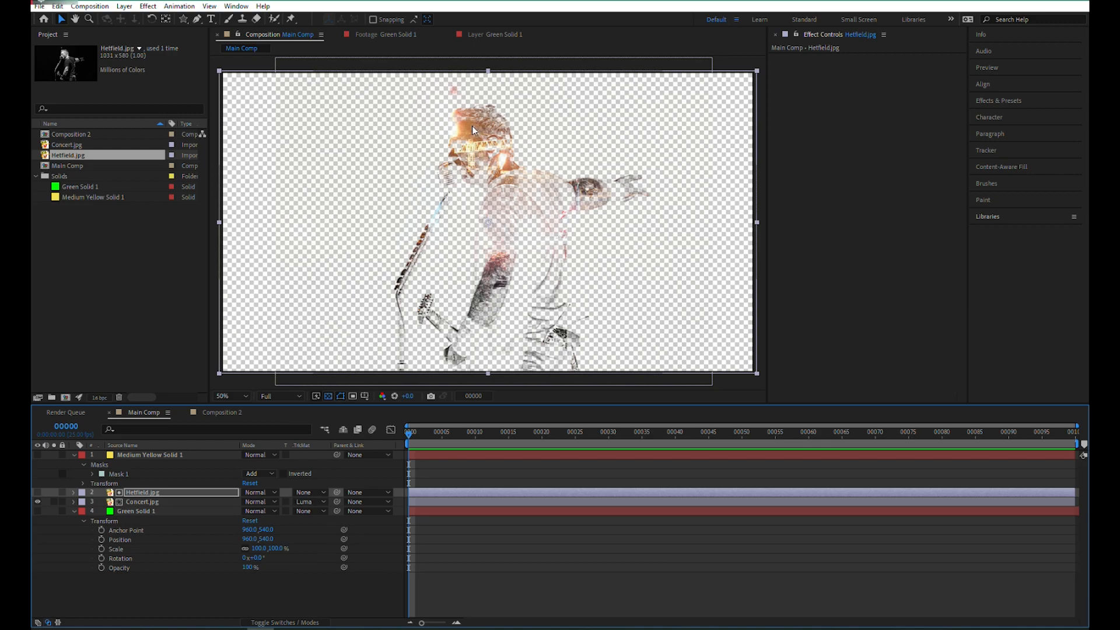
Switch Concert.jpg's track matte to Luma Inverted Matte "Hetfield.jpg".
left_click(176, 493)
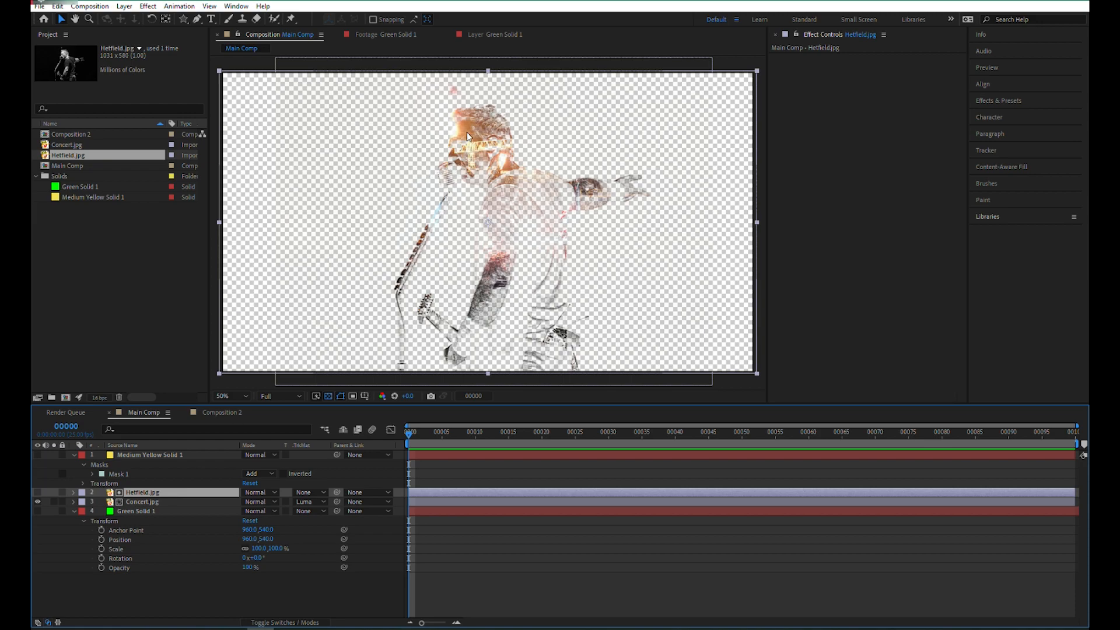
left_click(308, 502)
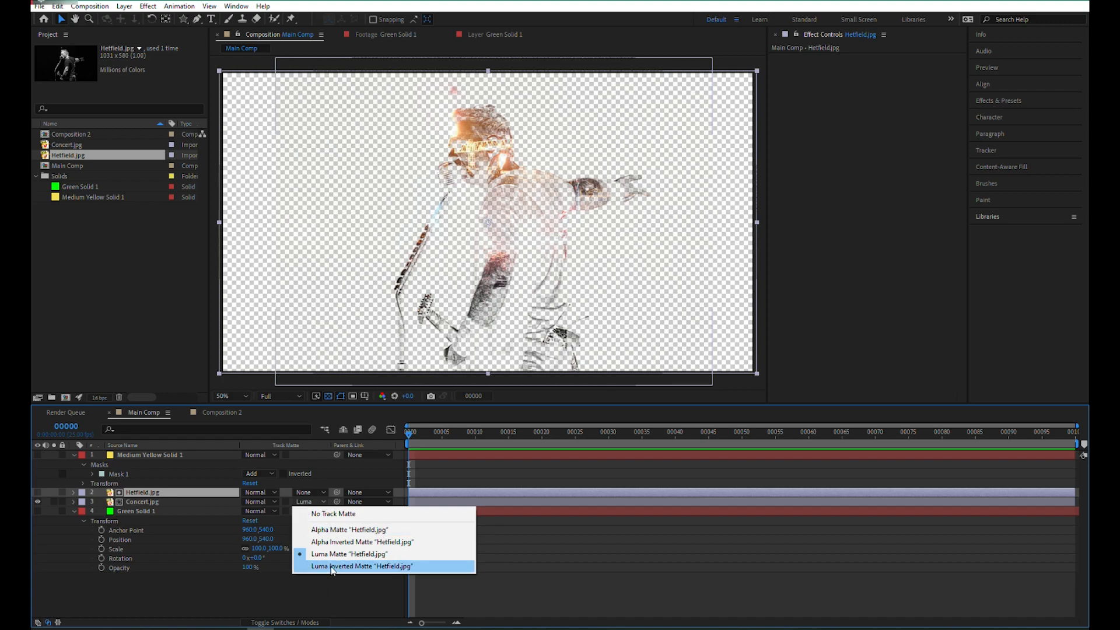
left_click(332, 566)
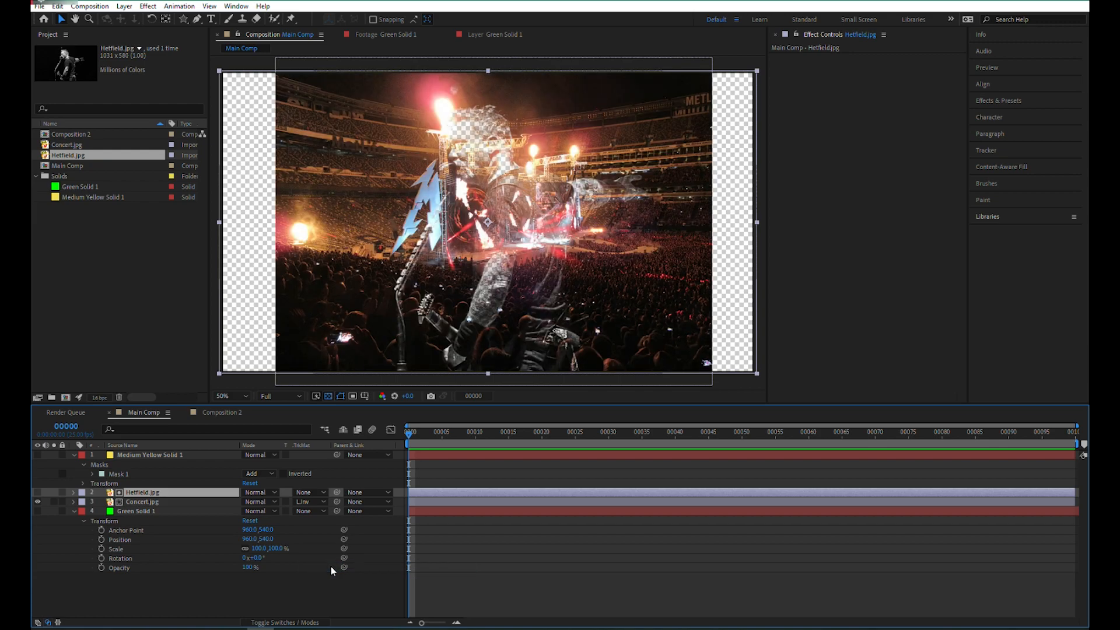
Return Concert.jpg to Luma Matte "Hetfield.jpg" and turn off the transparency grid in the composition view.
left_click(315, 502)
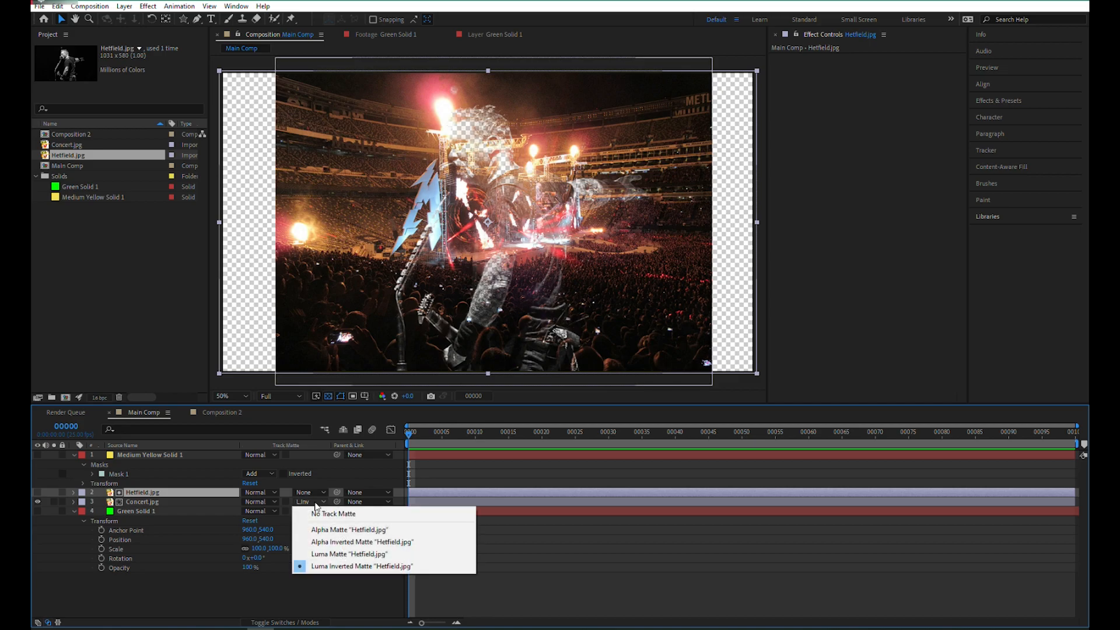
left_click(327, 554)
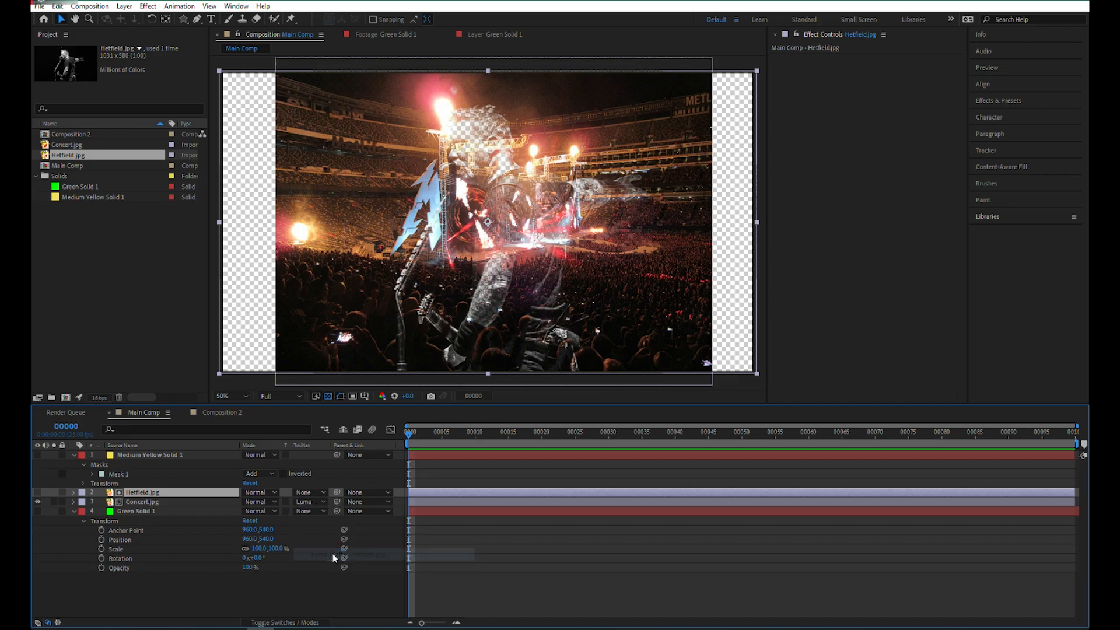
left_click(329, 397)
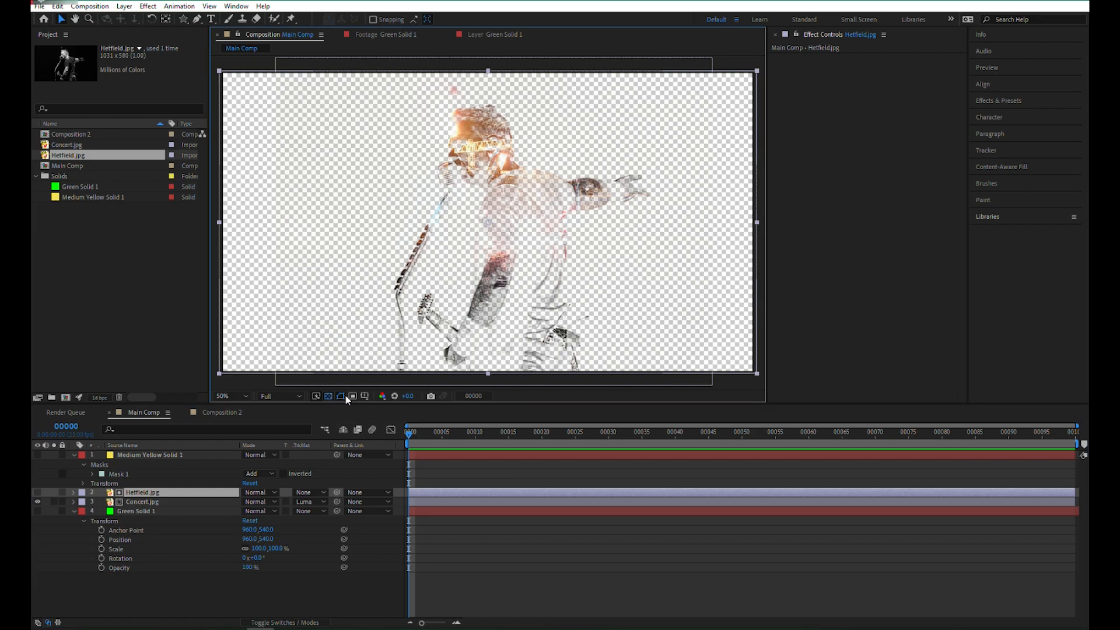
left_click(328, 396)
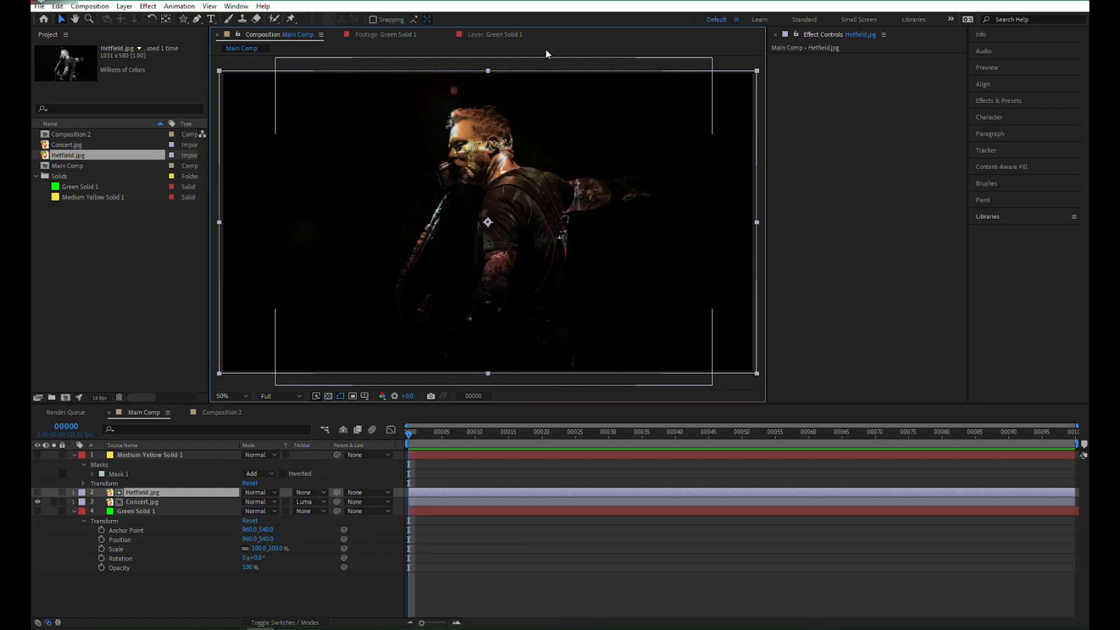
Enlarge the matted Concert.jpg layer and shift it slightly down within the Hetfield.jpg silhouette.
key("ctrl+Down")
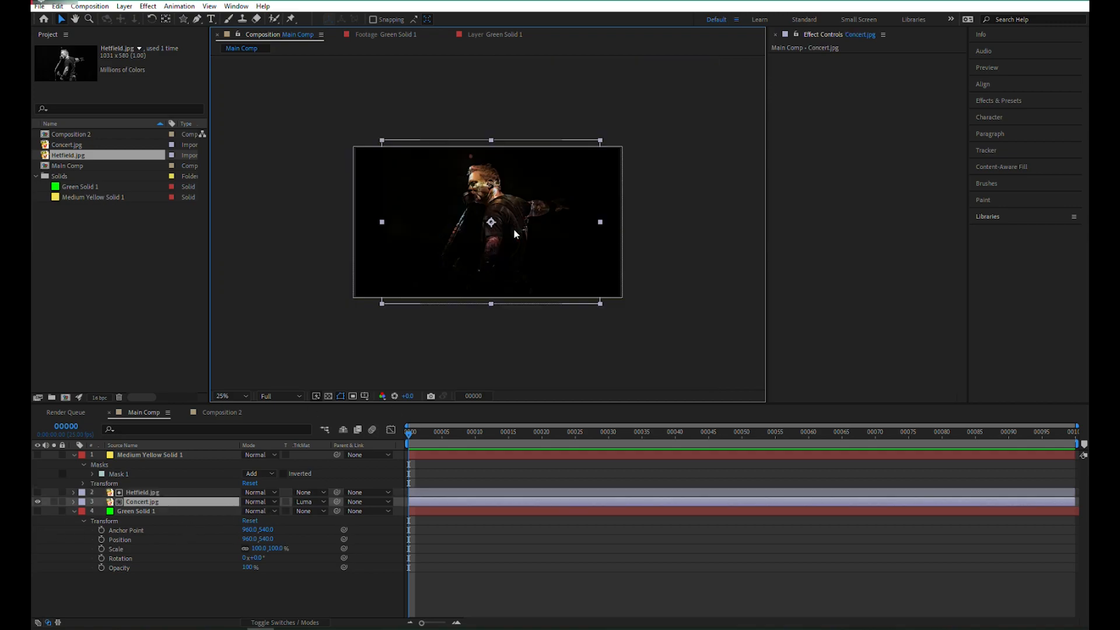
key("comma")
double_click(601, 304)
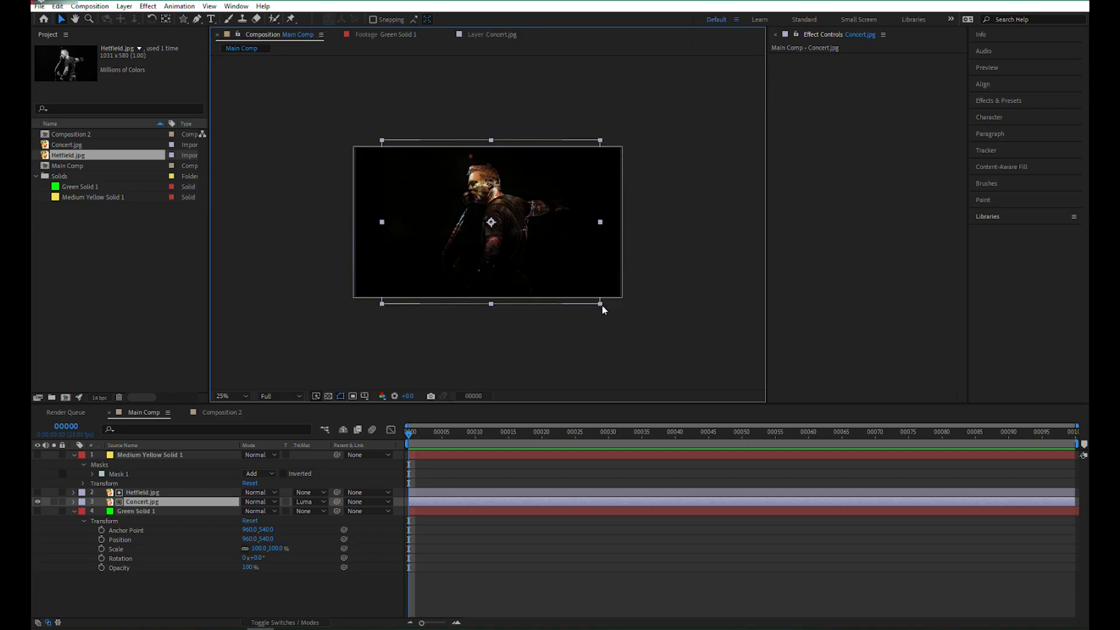
mouse_move(602, 309)
left_mouse_down()
mouse_move(642, 331)
mouse_move(607, 299)
mouse_move(603, 307)
left_mouse_up()
left_click_drag(602, 307, 602, 319)
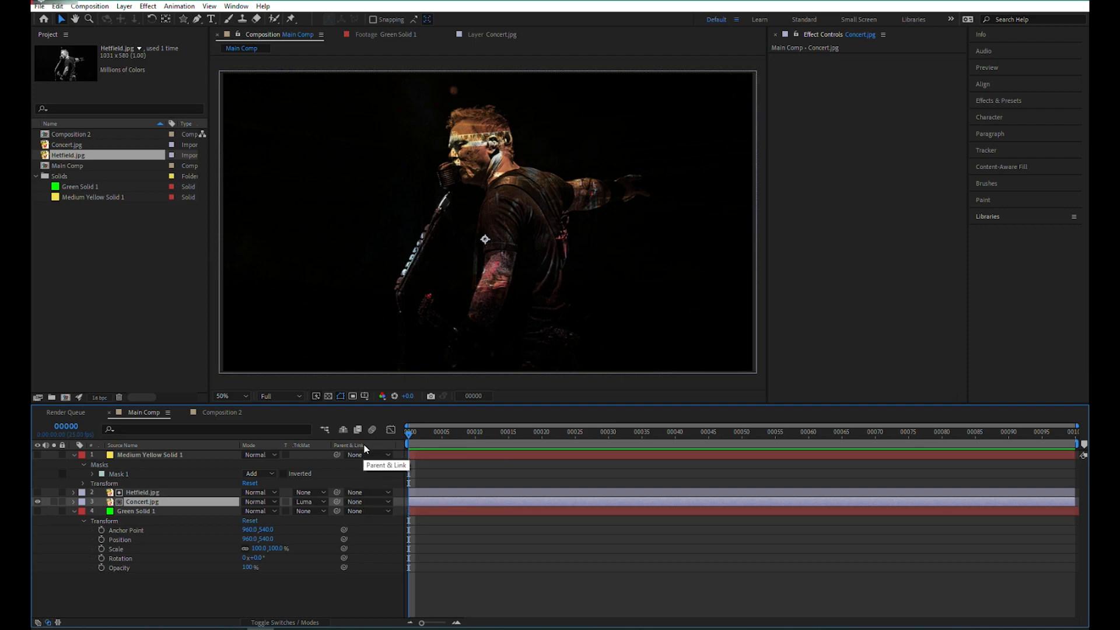
Hide the matted Concert.jpg layer, add a new Concert.jpg layer on top, shrink it and move it to the composition's left half.
left_click(370, 501)
left_click(37, 502)
left_click_drag(67, 144, 185, 454)
left_click_drag(634, 112, 554, 172)
left_click_drag(504, 207, 364, 214)
Add another Concert.jpg layer on top, scale it smaller than the first copy and place it in the composition's right half.
left_click_drag(69, 145, 217, 455)
left_click_drag(467, 164, 595, 164)
left_click_drag(468, 112, 541, 166)
left_click_drag(576, 215, 535, 215)
left_click(397, 202)
left_click_drag(415, 179, 507, 172)
left_click(513, 178)
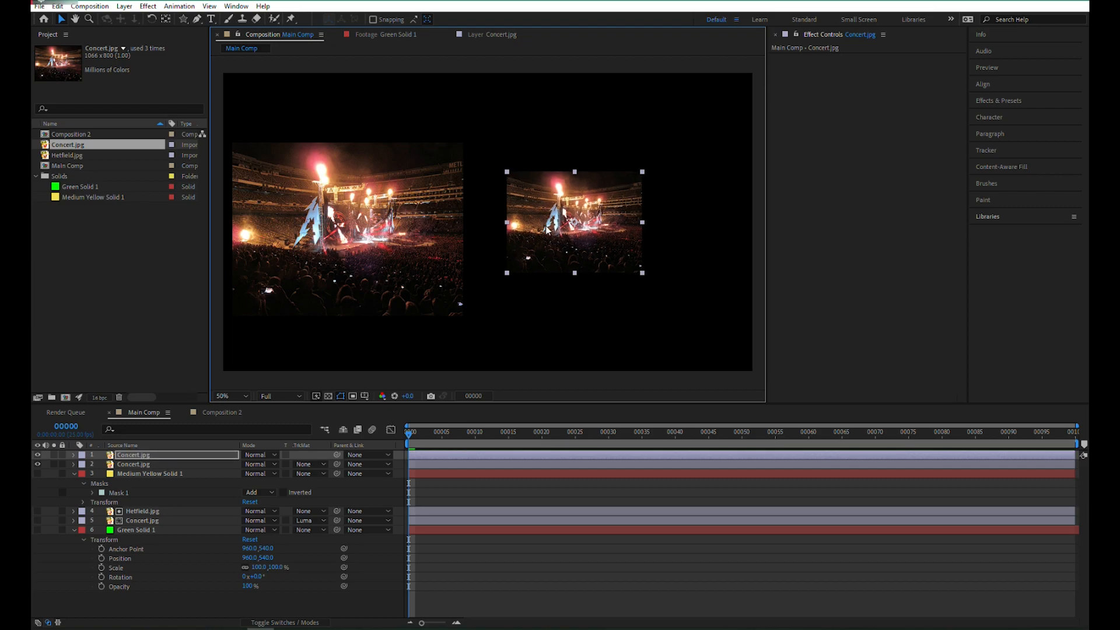
left_click(362, 241)
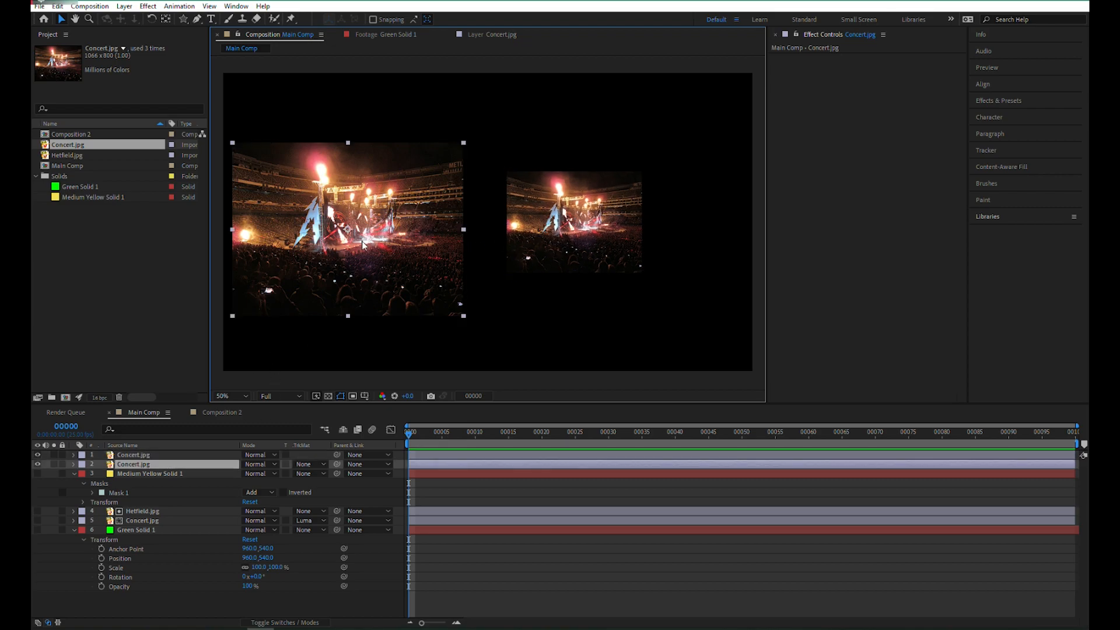
Rename the top Concert.jpg layer "Concert Kiri - Parent" and return to the Main Comp composition view.
left_click(134, 455)
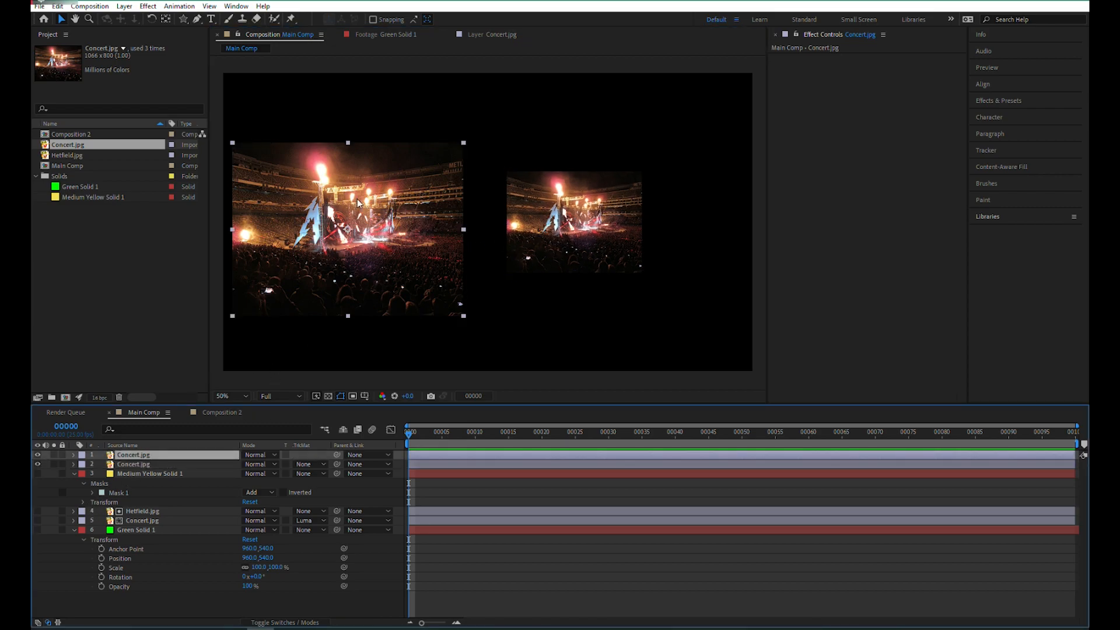
double_click(141, 456)
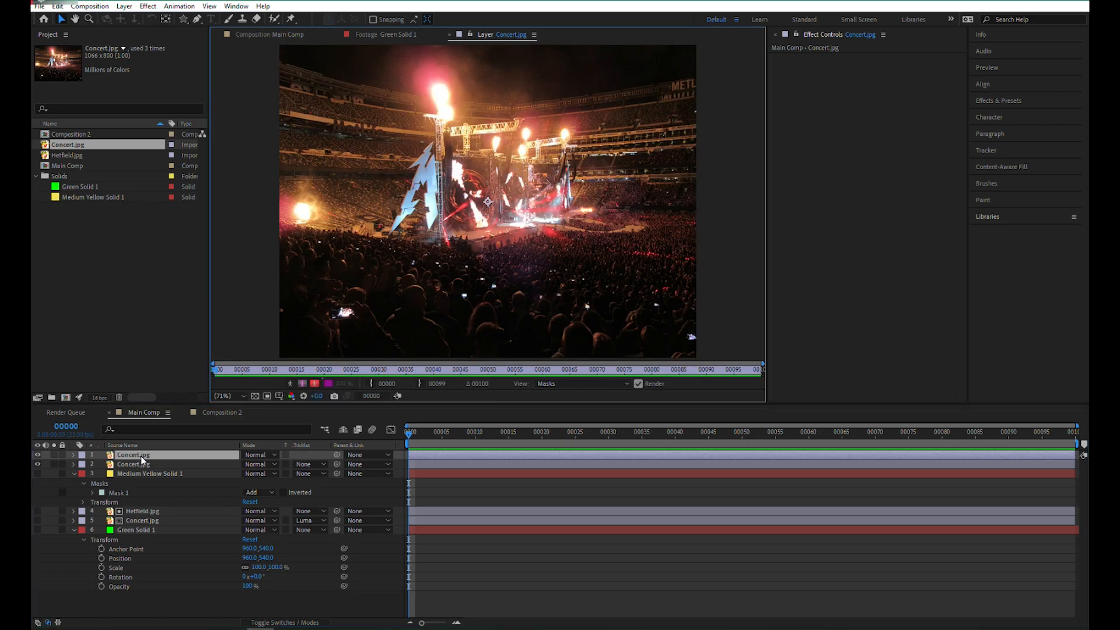
left_click(141, 456)
key("Return")
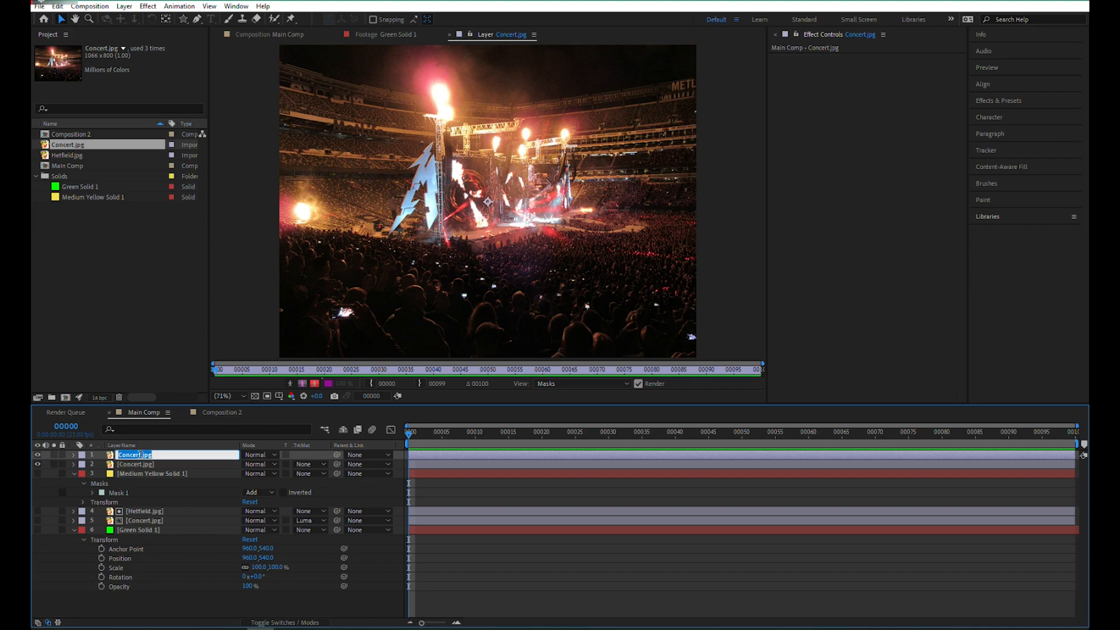
type("K")
key("BackSpace")
type("Concert Kiri - Parent")
left_click(267, 34)
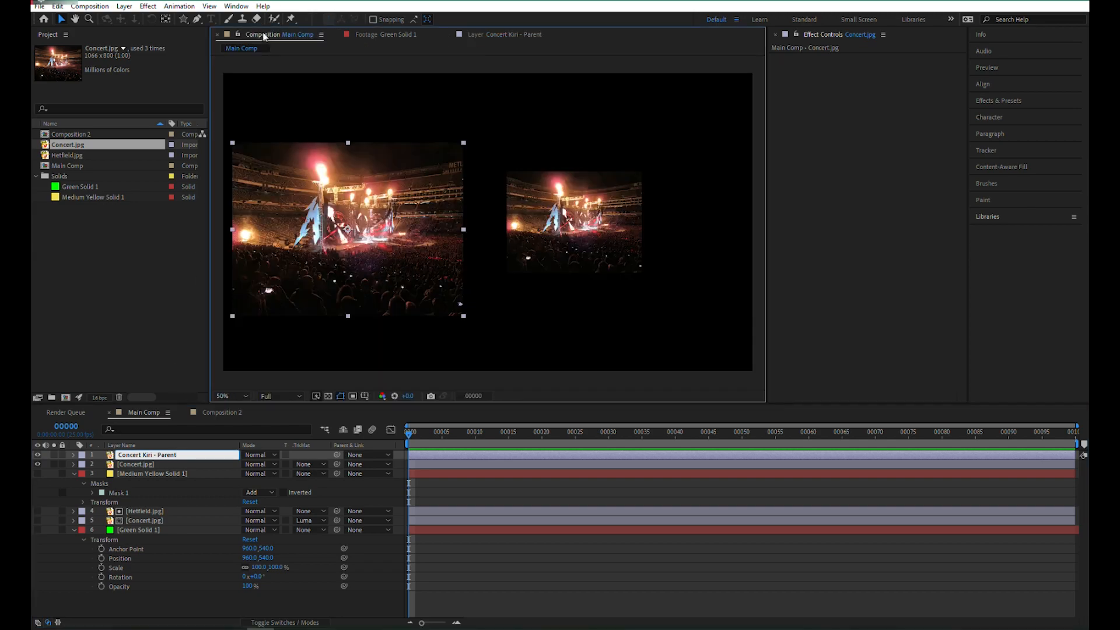
double_click(38, 455)
Rename the second Concert.jpg layer "Concert Kanan - Child".
left_click(142, 463)
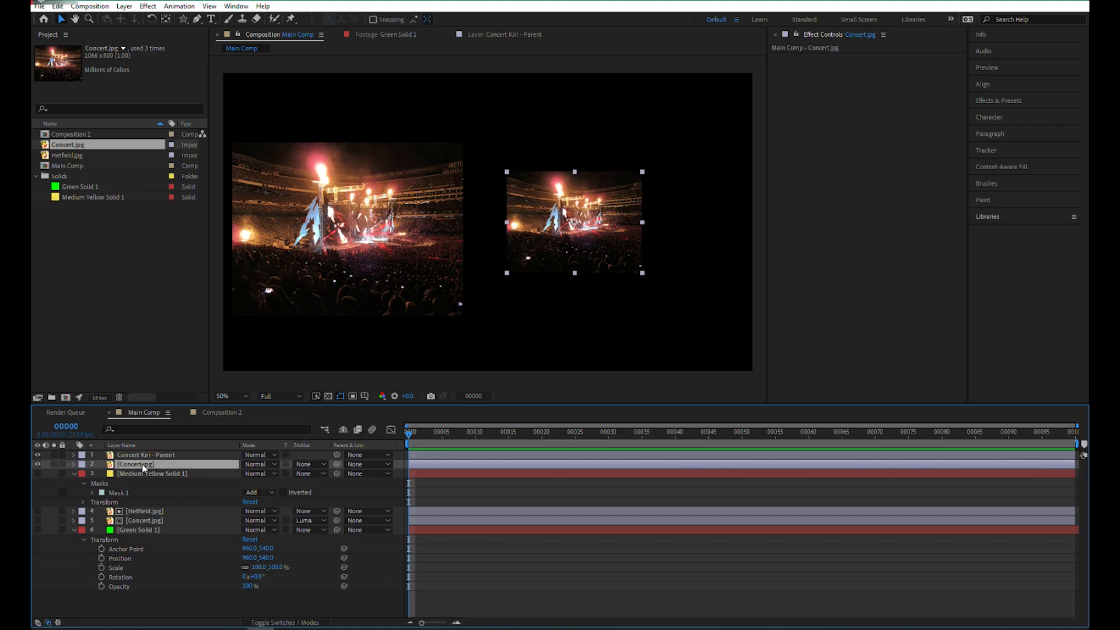
key("Return")
type("Concee")
key("BackSpace")
type("r")
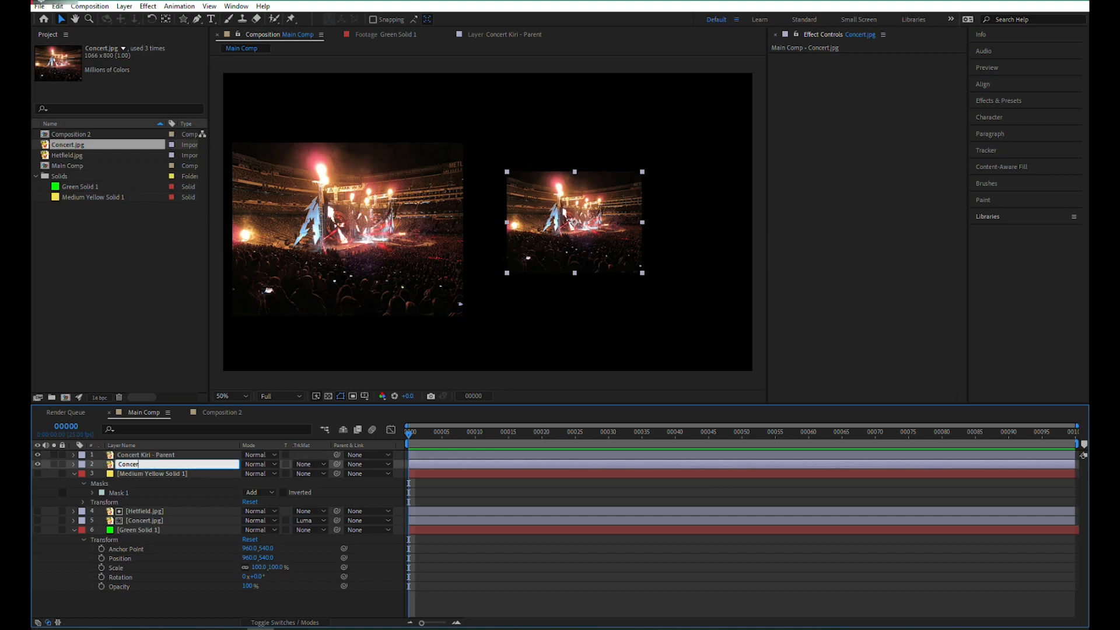
type("t Kanan - Child")
key("Return")
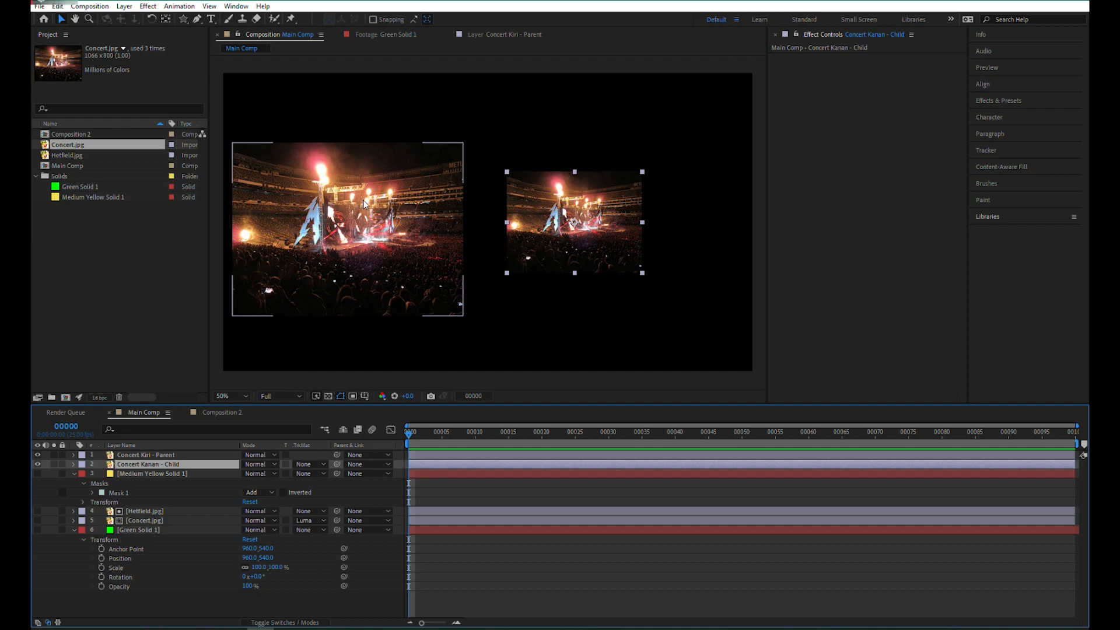
Parent the Concert Kanan - Child layer to Concert Kiri - Parent, and shift the parent image to the right in the composition.
left_click(362, 465)
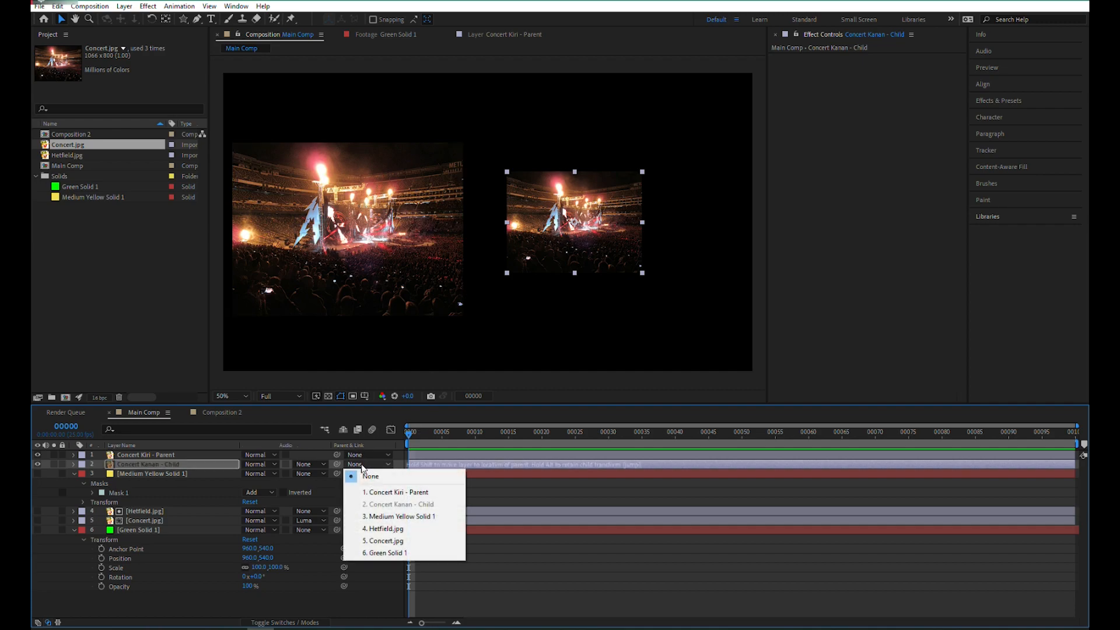
left_click(389, 492)
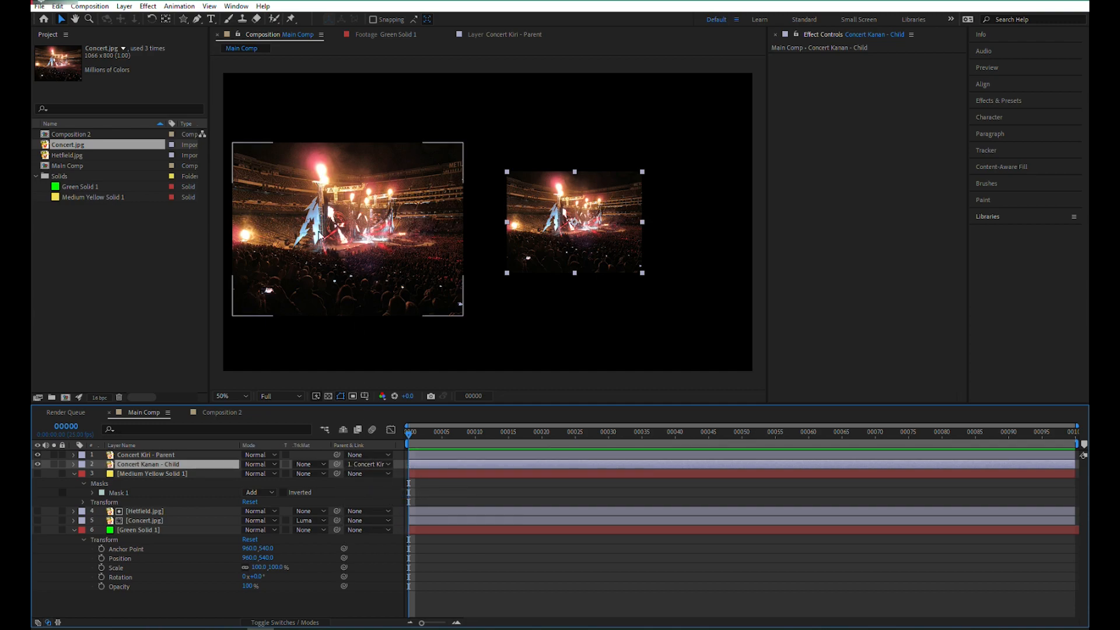
left_click(192, 455)
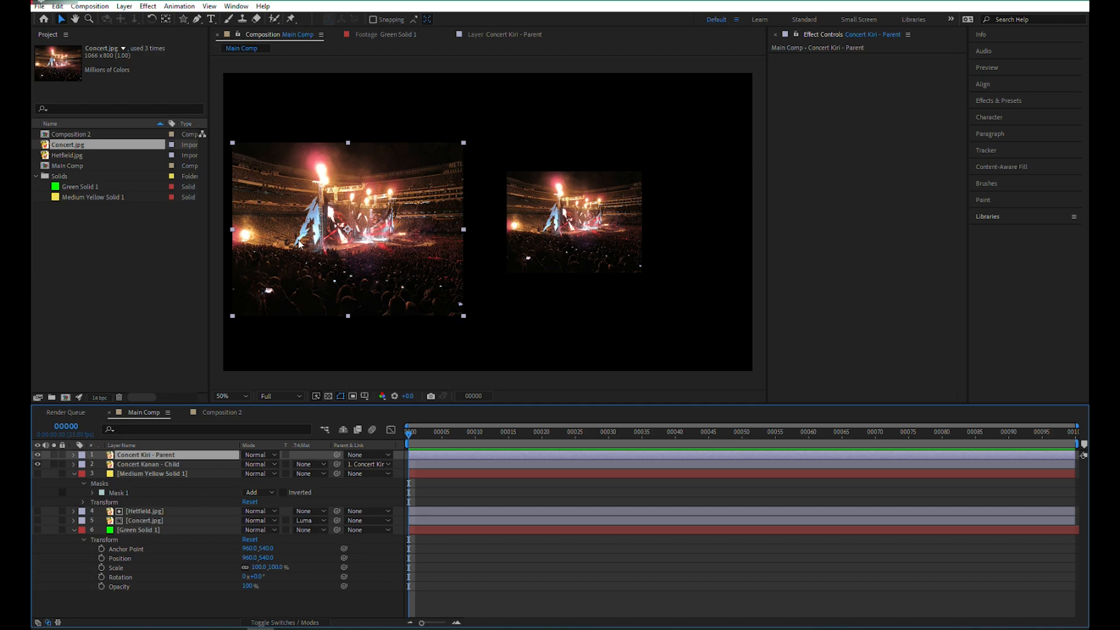
left_click_drag(295, 253, 380, 263)
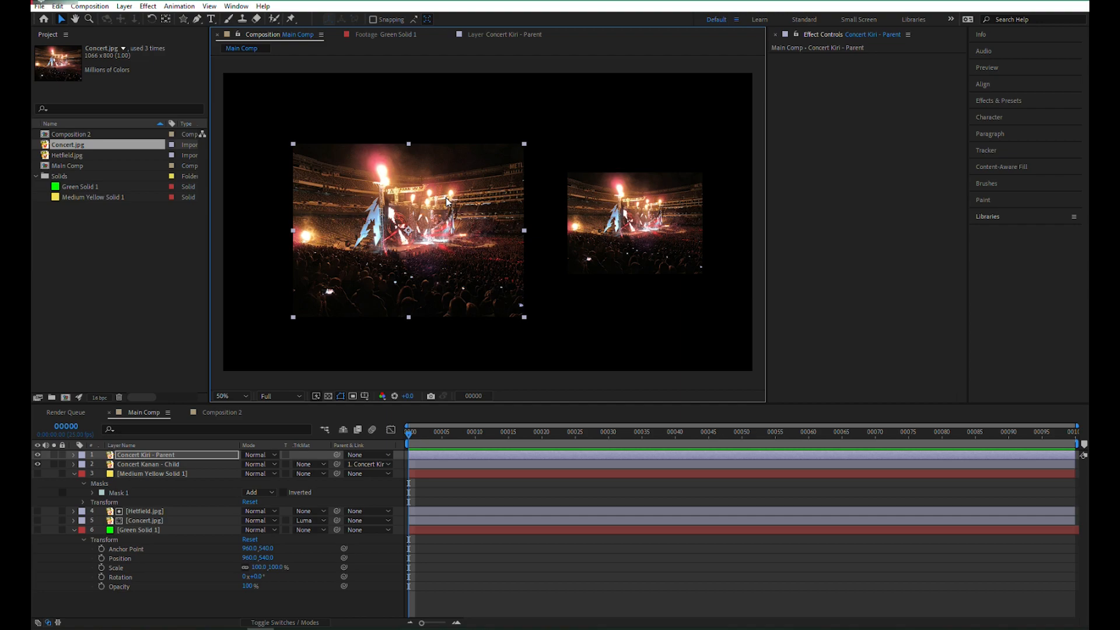
Rotate the Concert Kiri - Parent layer slightly counter-clockwise in the composition with the Rotation tool.
key("w")
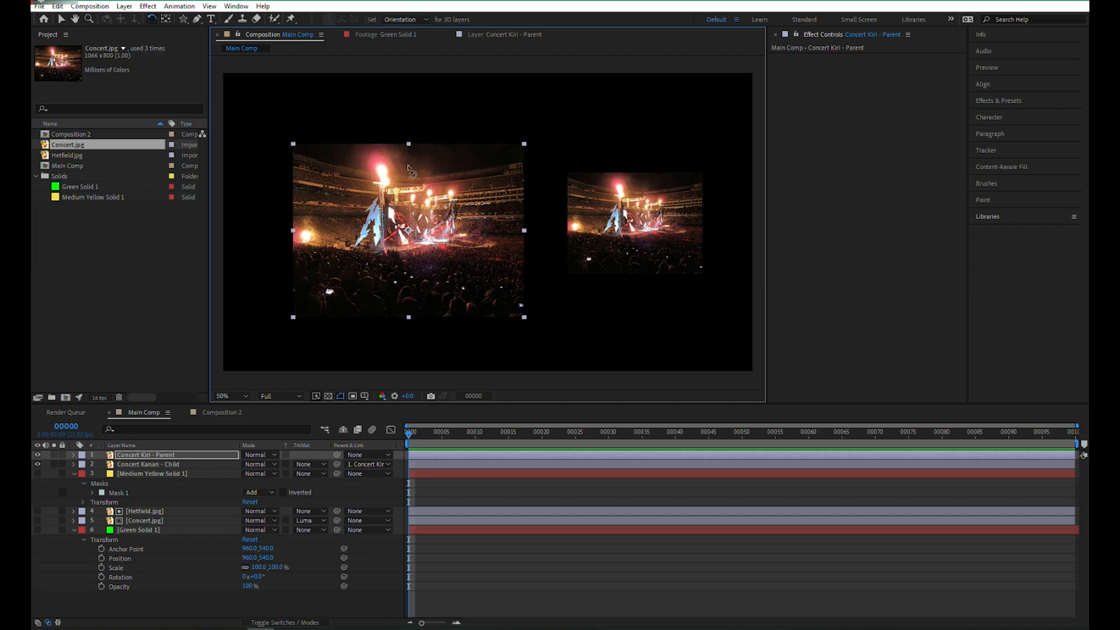
left_click_drag(458, 187, 480, 204)
left_click_drag(444, 180, 449, 172)
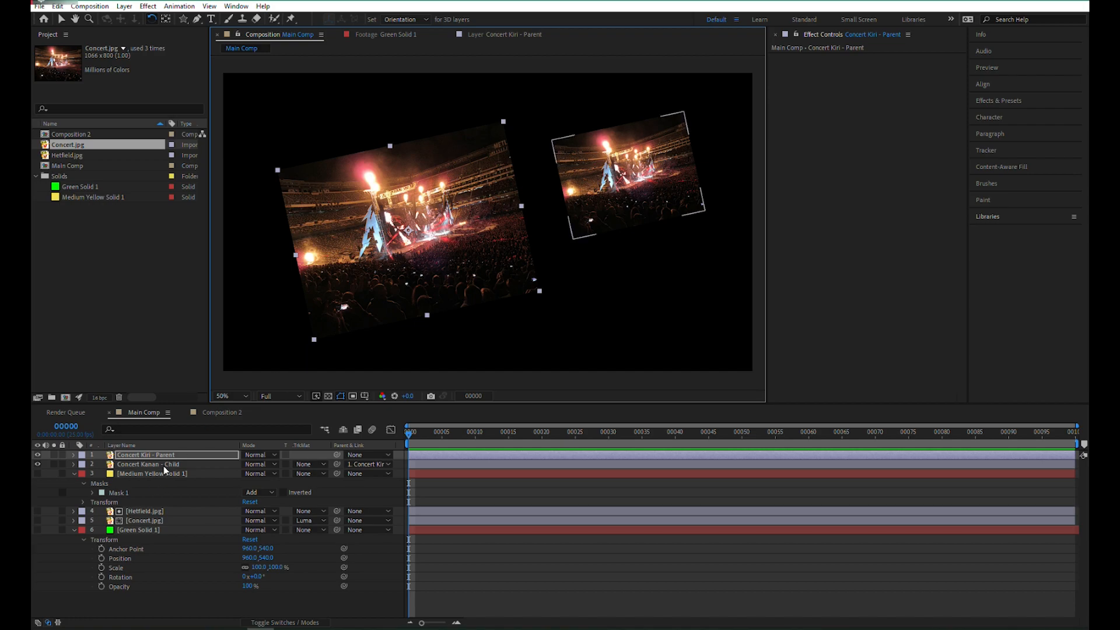
Add a Scale keyframe of 60% to the Concert Kiri - Parent layer at frame 0.
key("s")
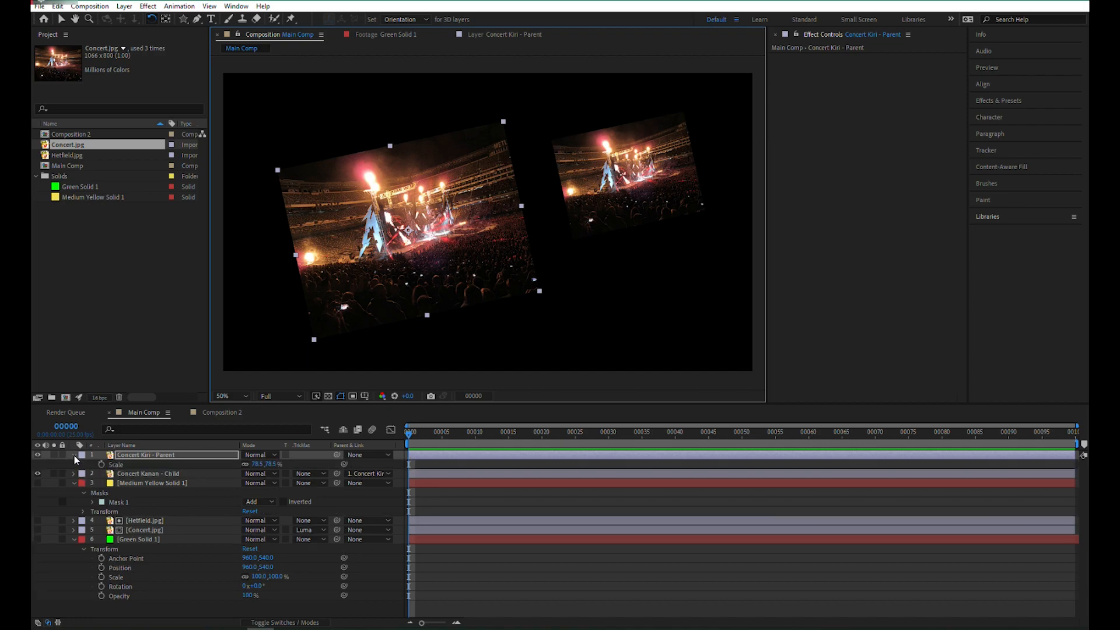
mouse_move(259, 464)
left_mouse_down()
mouse_move(239, 466)
mouse_move(255, 469)
left_mouse_up()
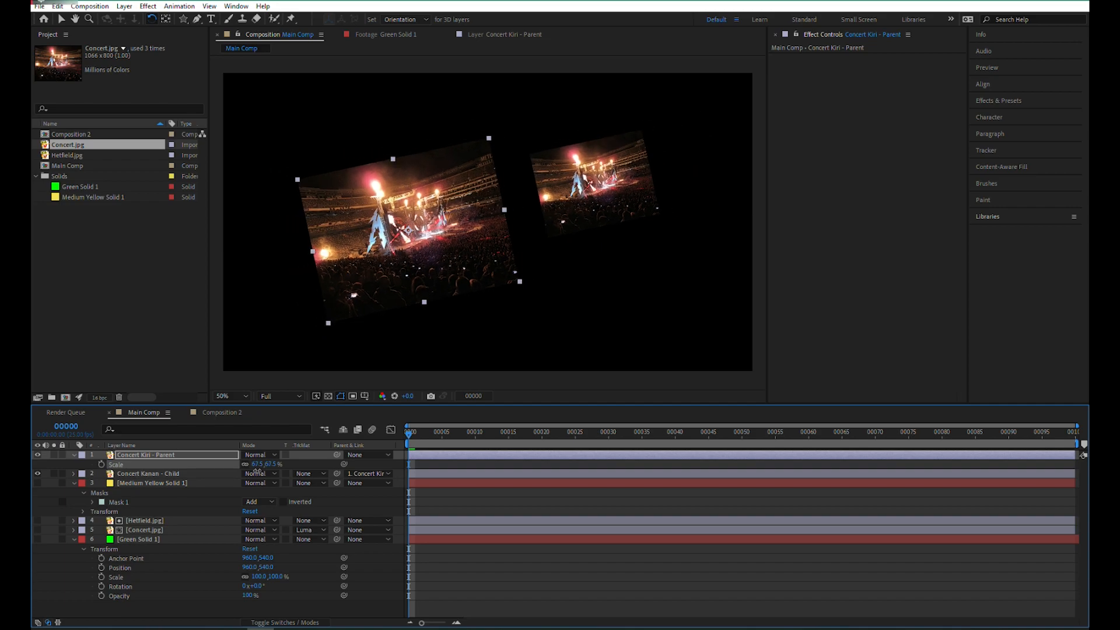
left_click(102, 465)
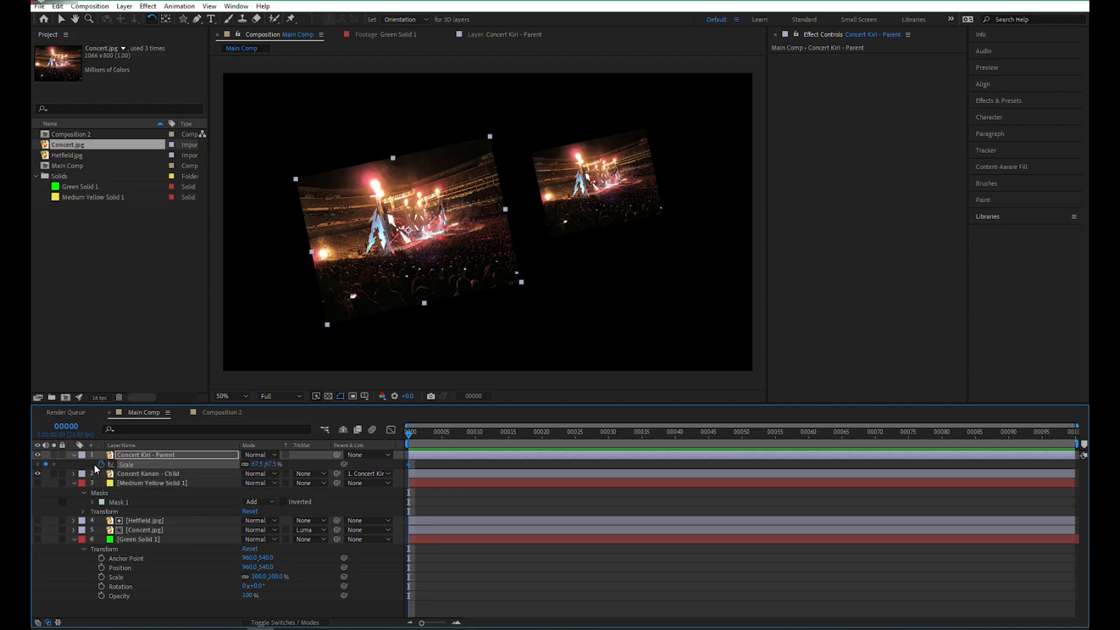
left_click(260, 463)
type("60")
key("Return")
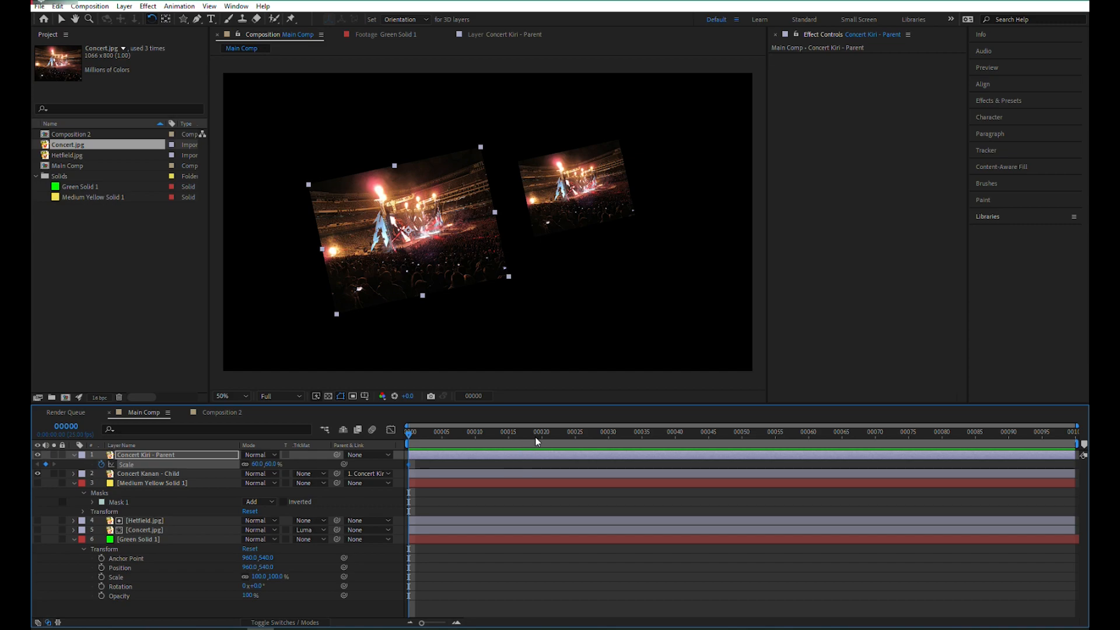
Keyframe the Concert Kiri - Parent layer's Scale at 100% on frame 20 and scrub through the animation from the start.
left_click(541, 439)
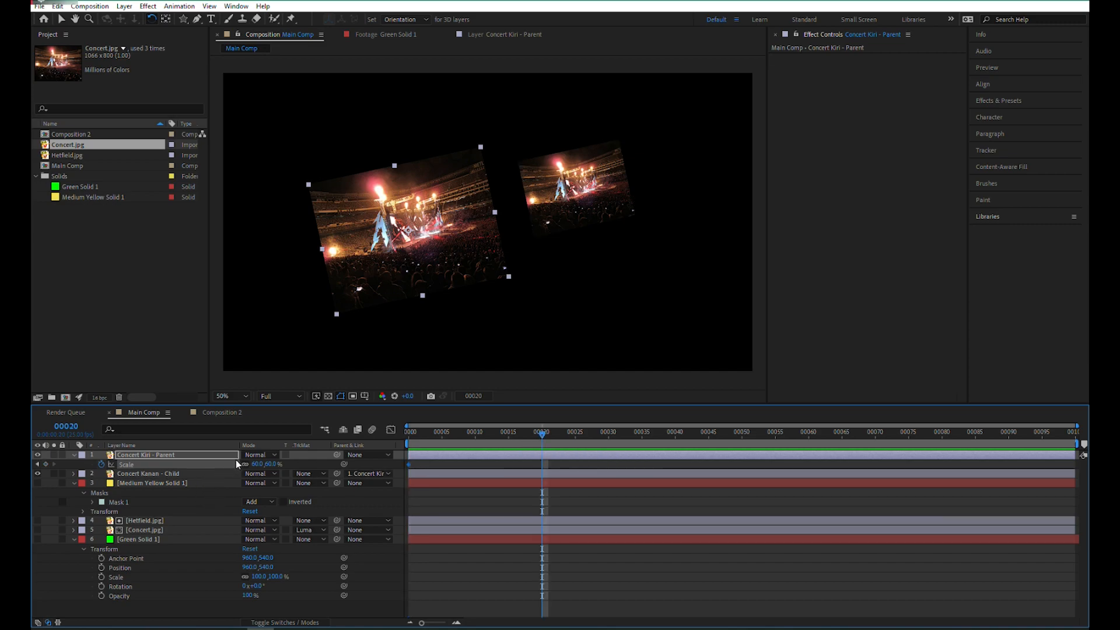
left_click(255, 464)
type("100")
key("Return")
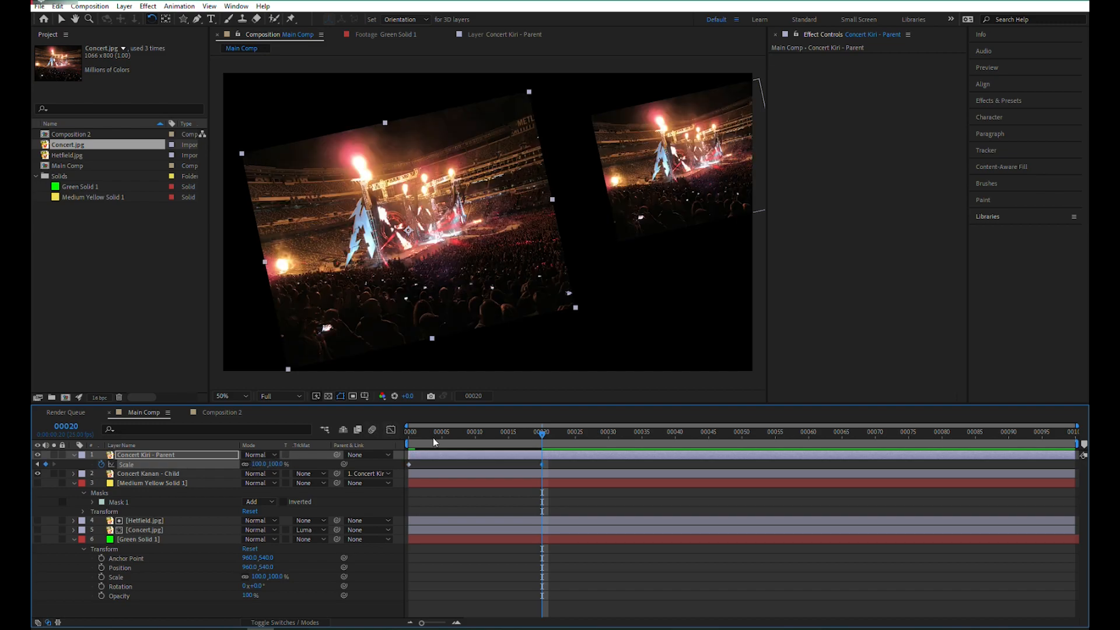
left_click(421, 441)
left_click_drag(411, 442, 536, 448)
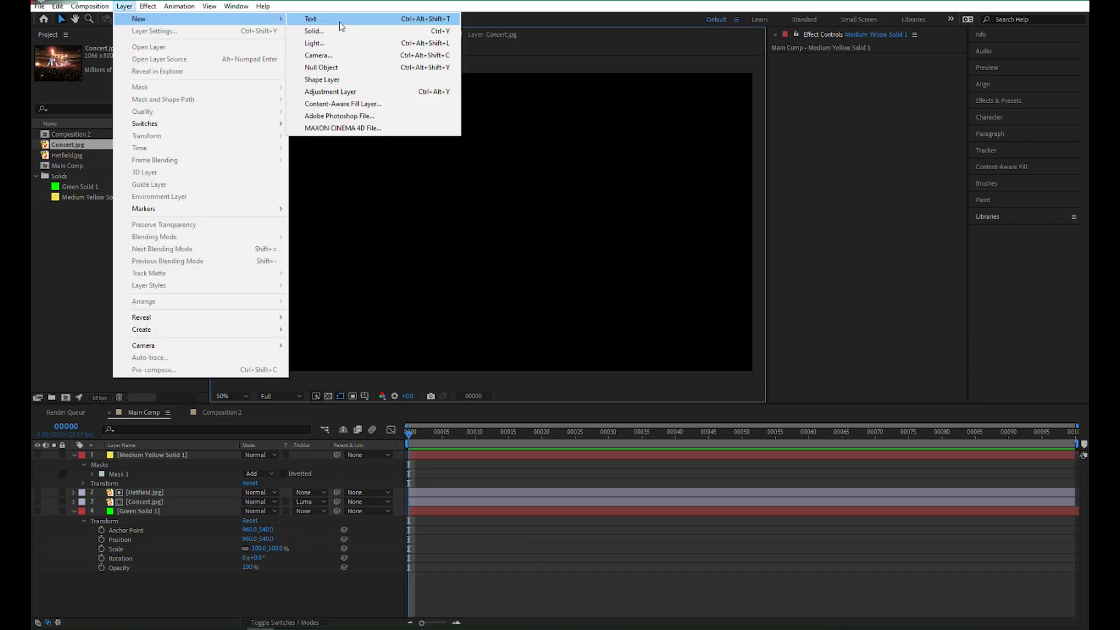
Add a new adjustment layer to Main Comp and make the matted Concert.jpg layer visible again.
left_click(340, 92)
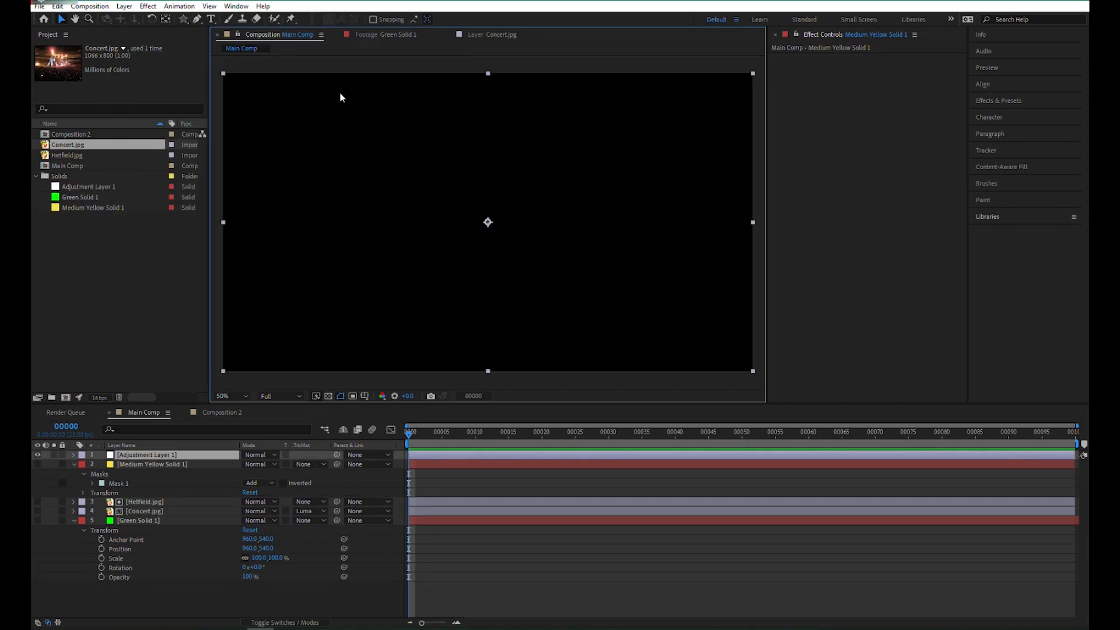
left_click(147, 511)
left_click(39, 511)
left_click(223, 378)
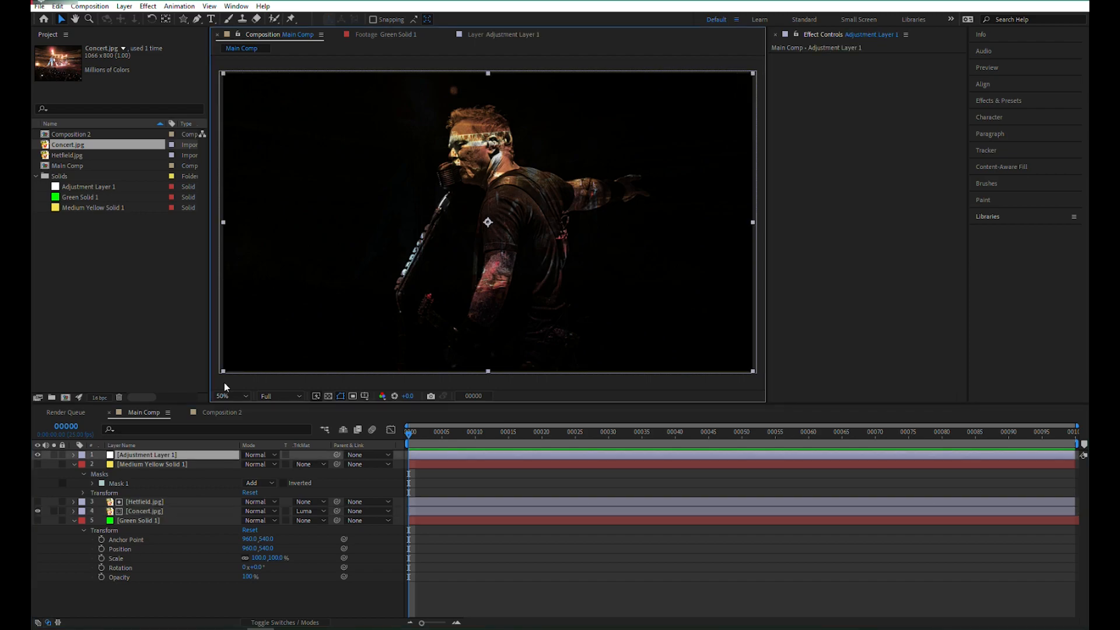
right_click(224, 383)
left_click(533, 240)
scroll(497, 205, "down", 2)
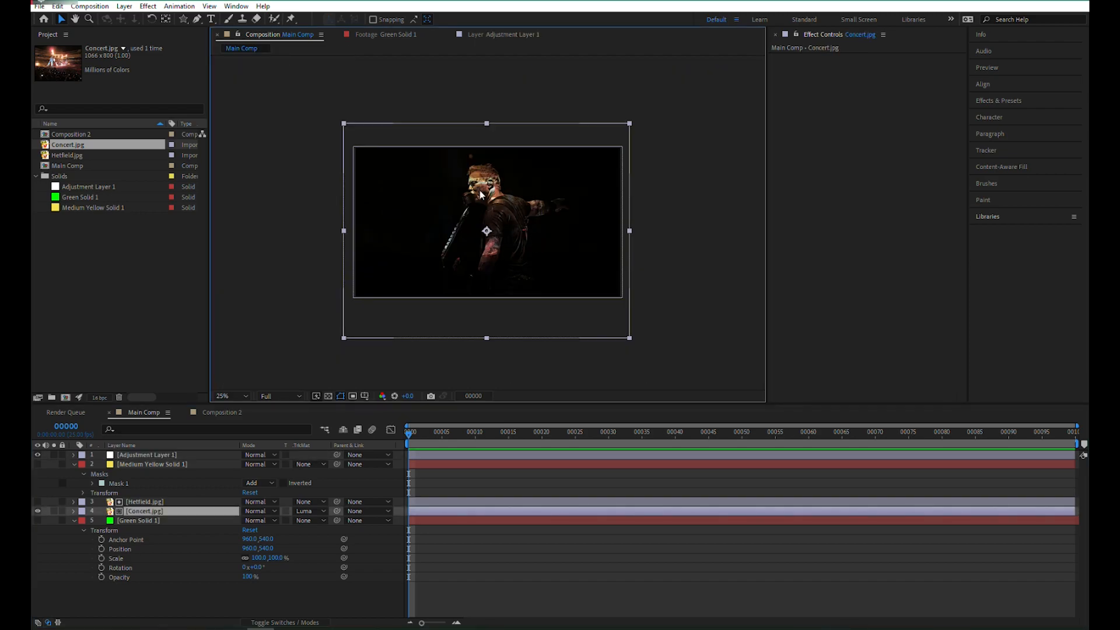
left_click(252, 128)
right_click(269, 128)
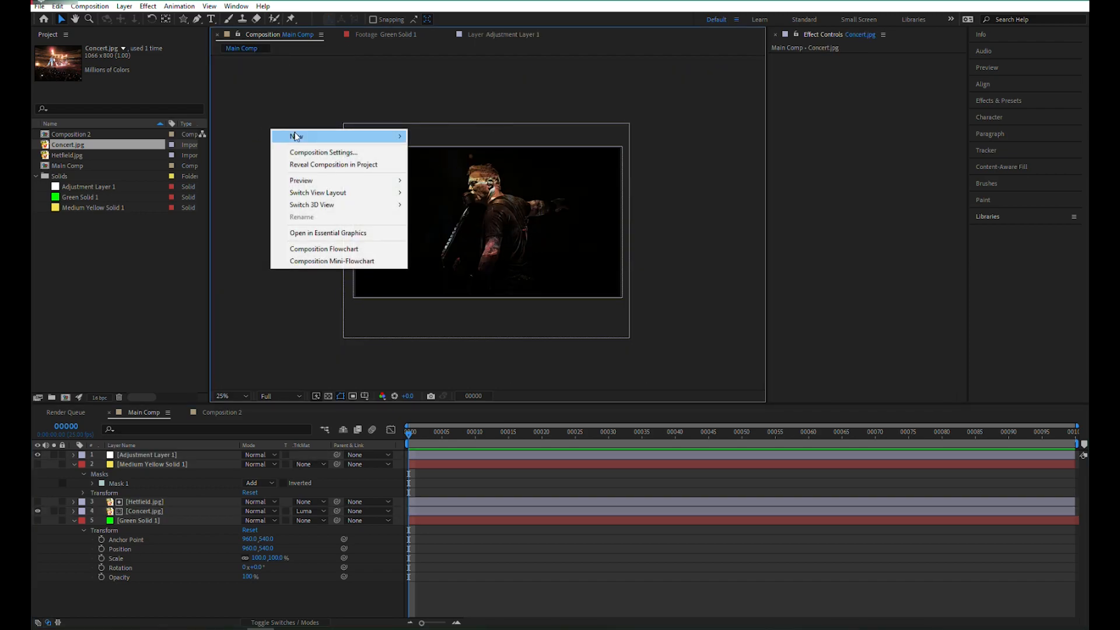
mouse_move(337, 136)
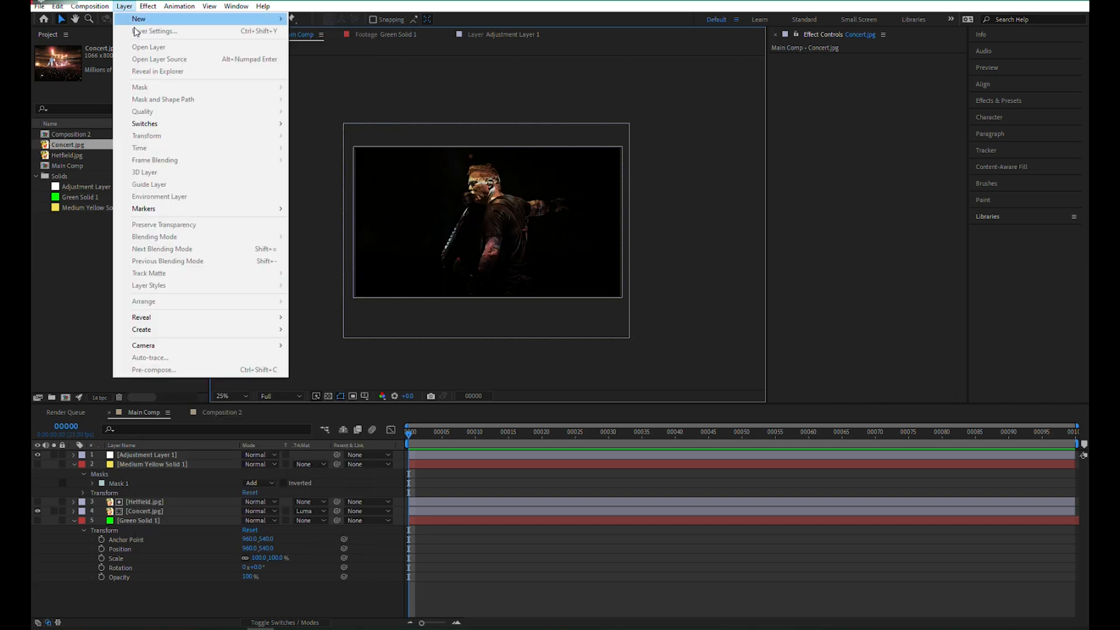
Delete the Medium Yellow Solid 1 layer and import HAIZEELLOGO-2021.png into the project.
left_click(132, 460)
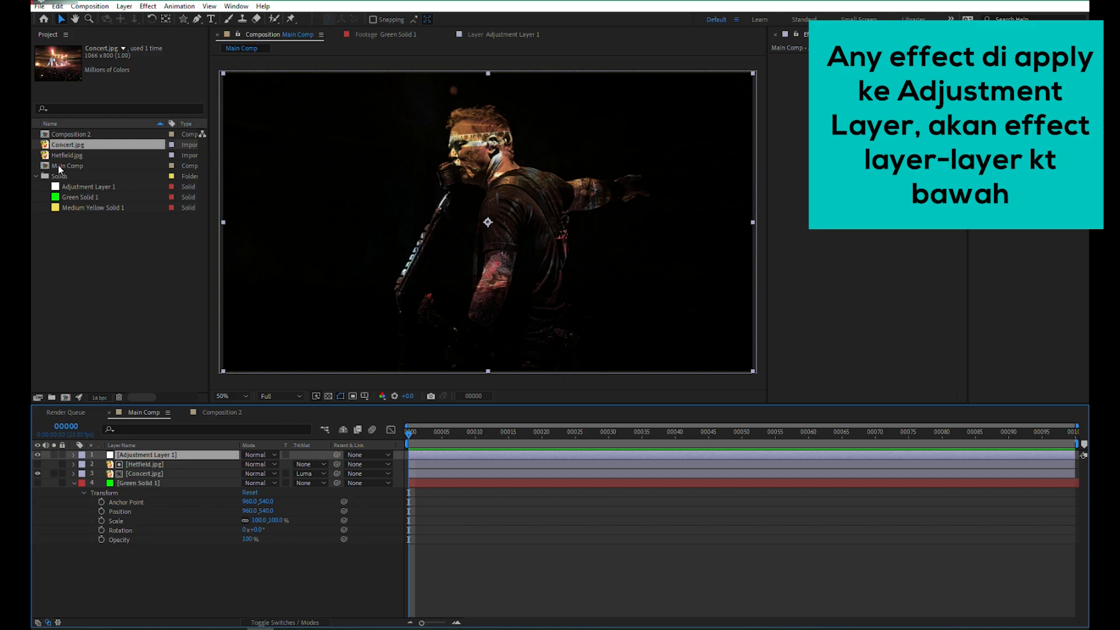
double_click(163, 302)
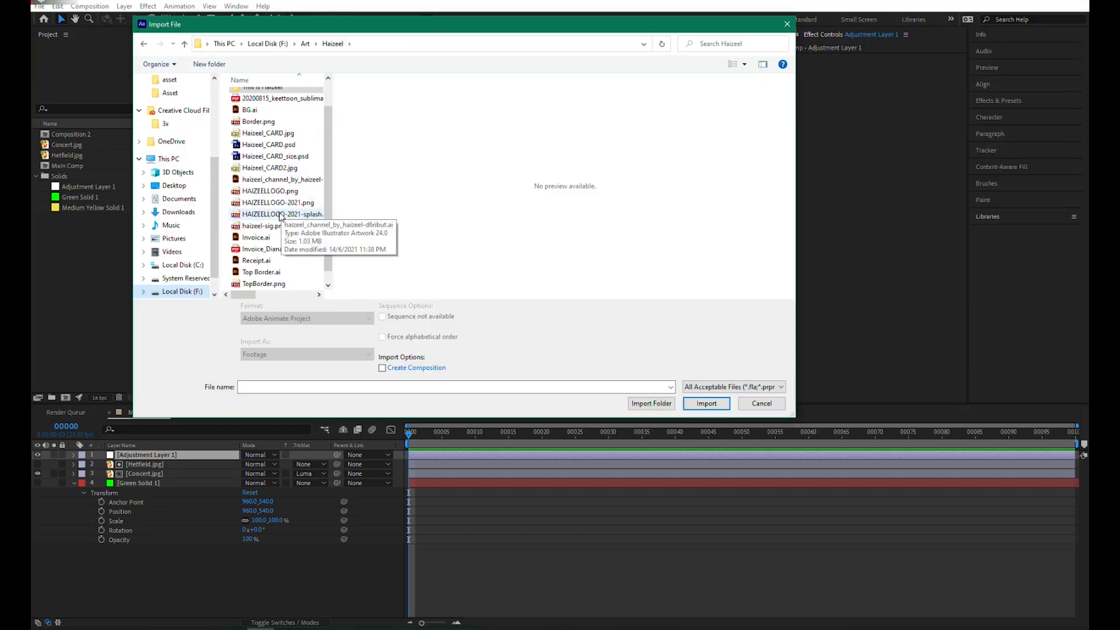
left_click(270, 190)
double_click(298, 203)
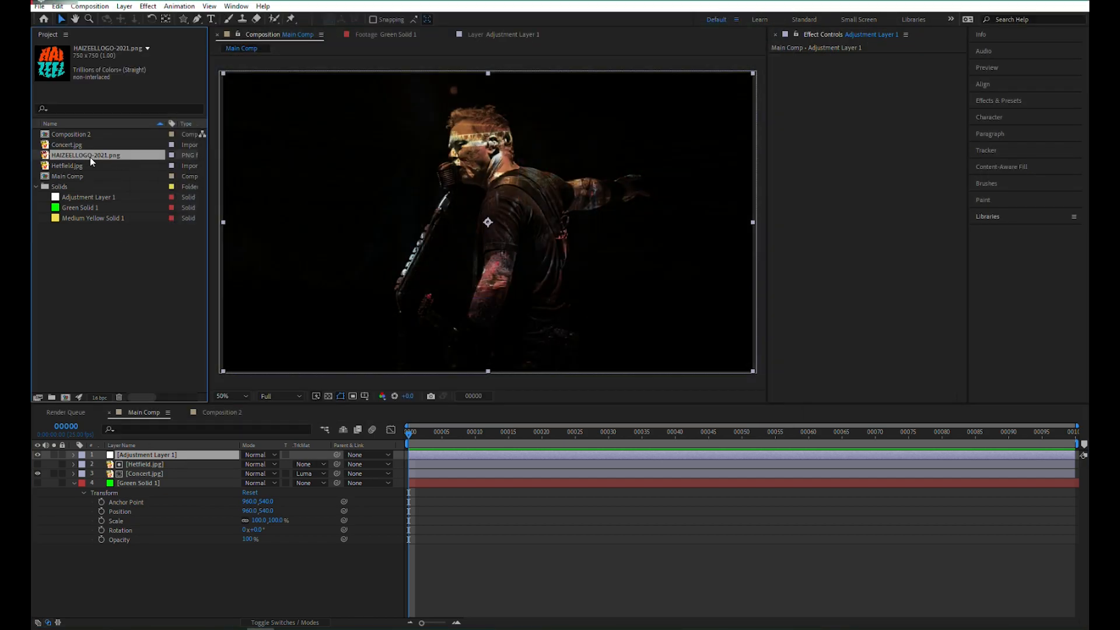
Add HAIZEELLOGO-2021.png above Adjustment Layer 1, shrink it and place it over the singer's upper arm.
left_click_drag(90, 157, 134, 453)
left_click_drag(384, 325, 454, 255)
left_click_drag(495, 217, 518, 248)
left_click(135, 464)
left_click(137, 455)
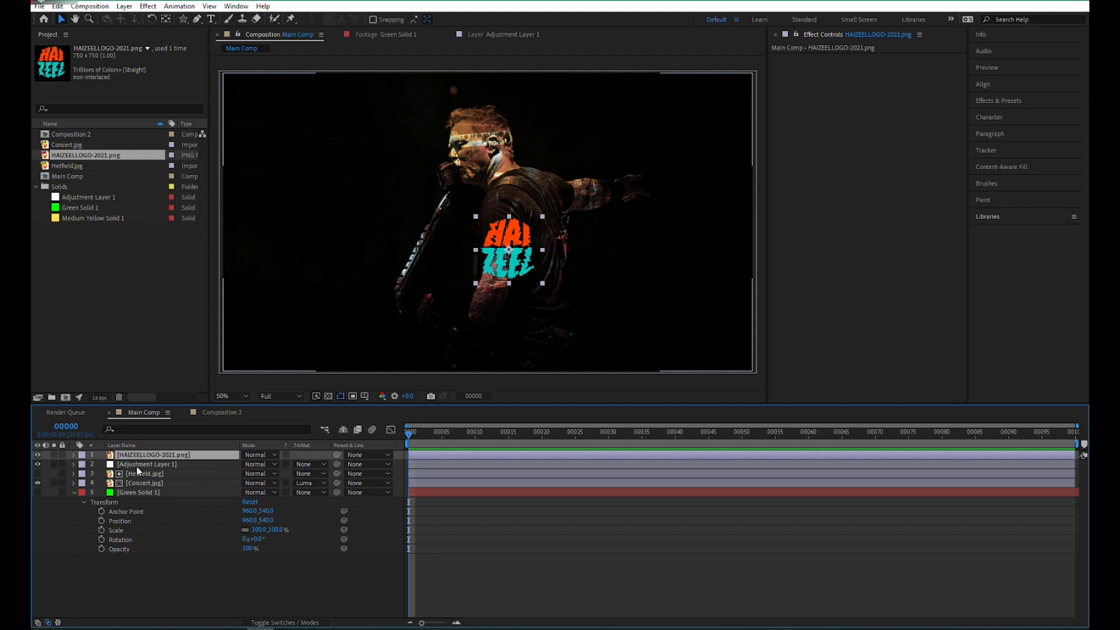
Select Adjustment Layer 1 and browse the available effect and preset categories.
left_click(138, 465)
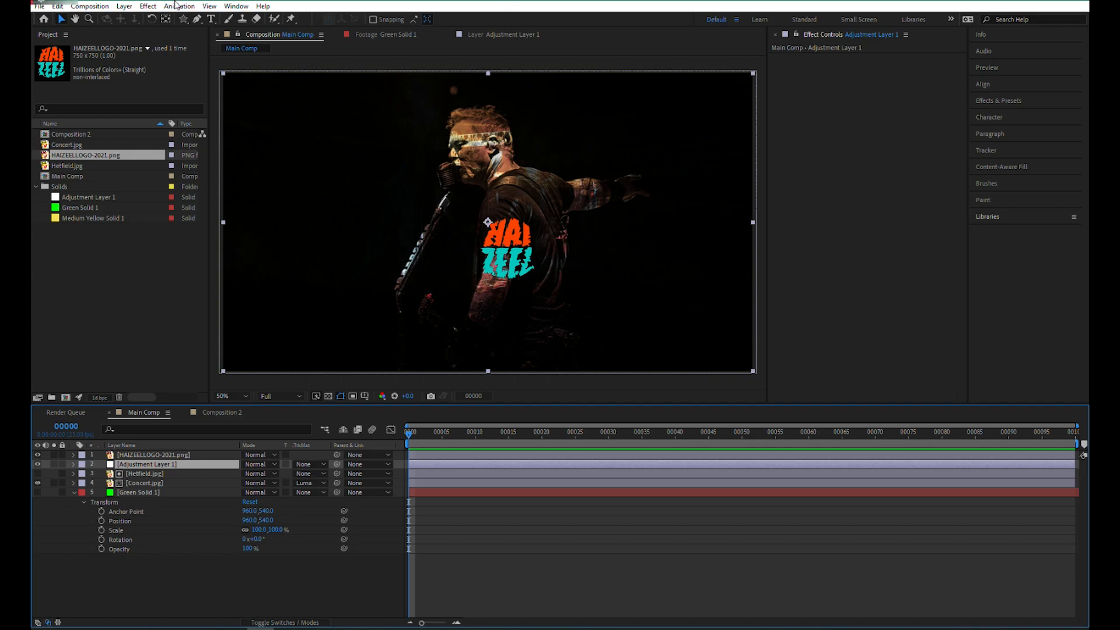
left_click(228, 6)
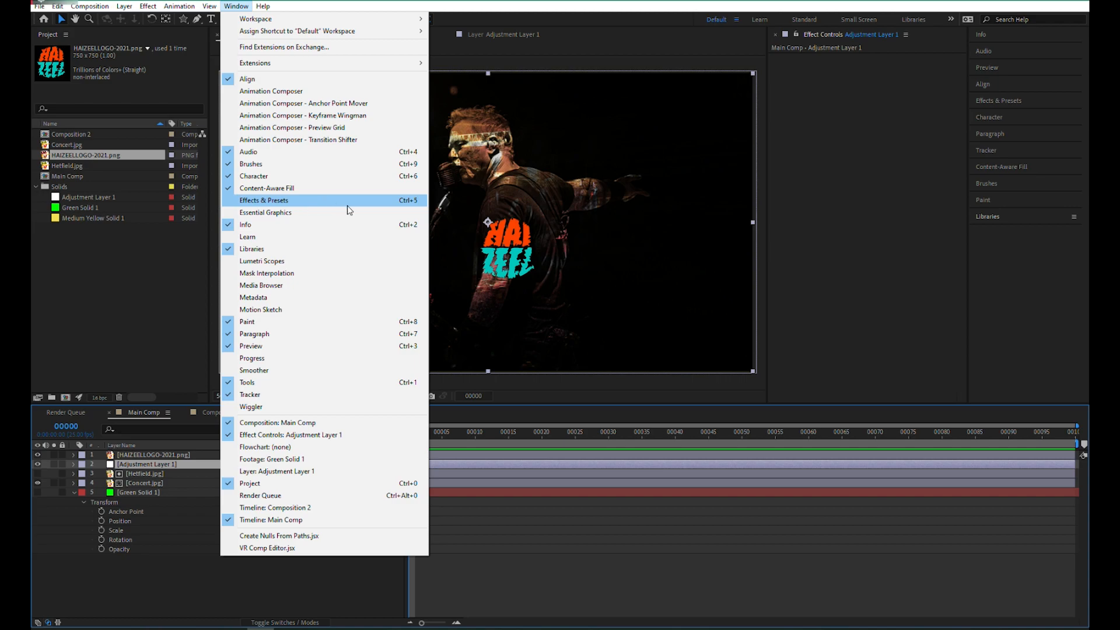
left_click(992, 101)
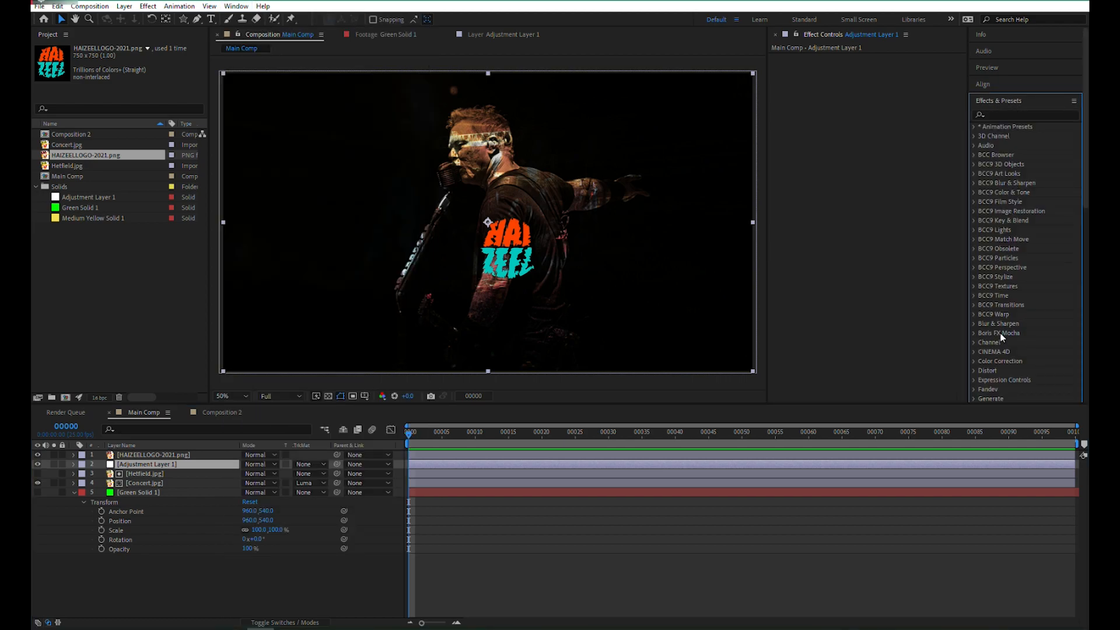
scroll(995, 338, "down", 3)
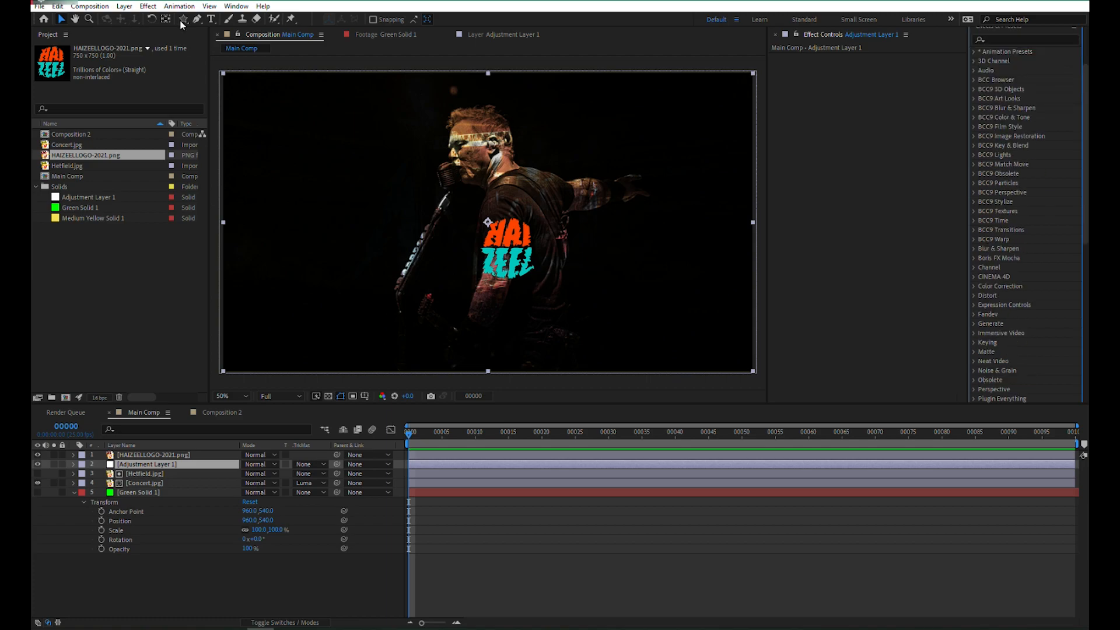
left_click(155, 7)
left_click(150, 473)
left_click(152, 465)
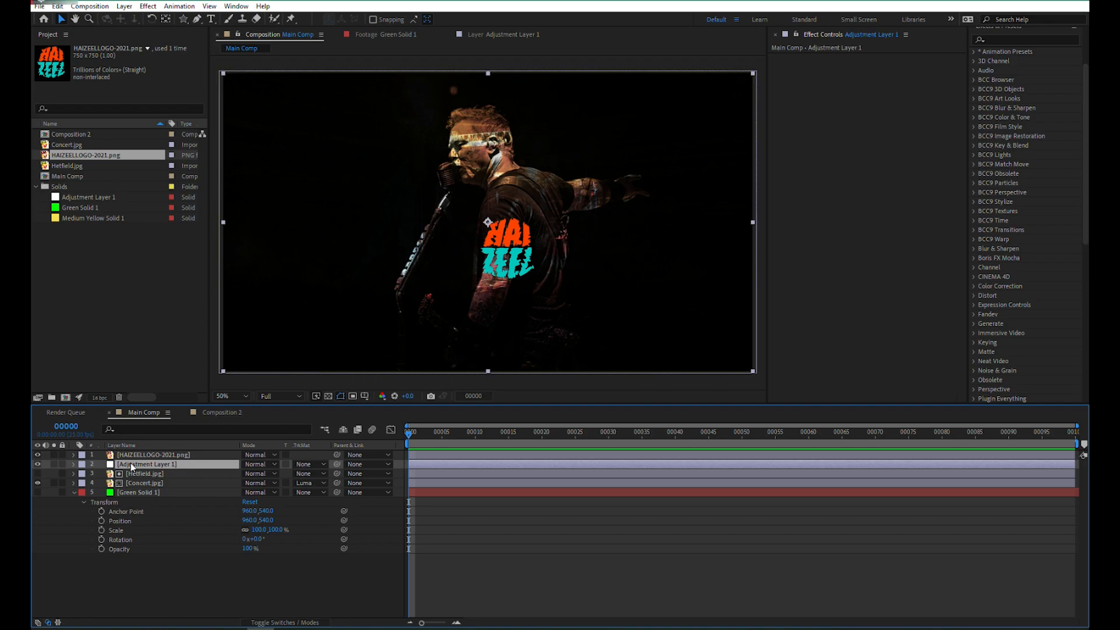
scroll(1044, 114, "up", 3)
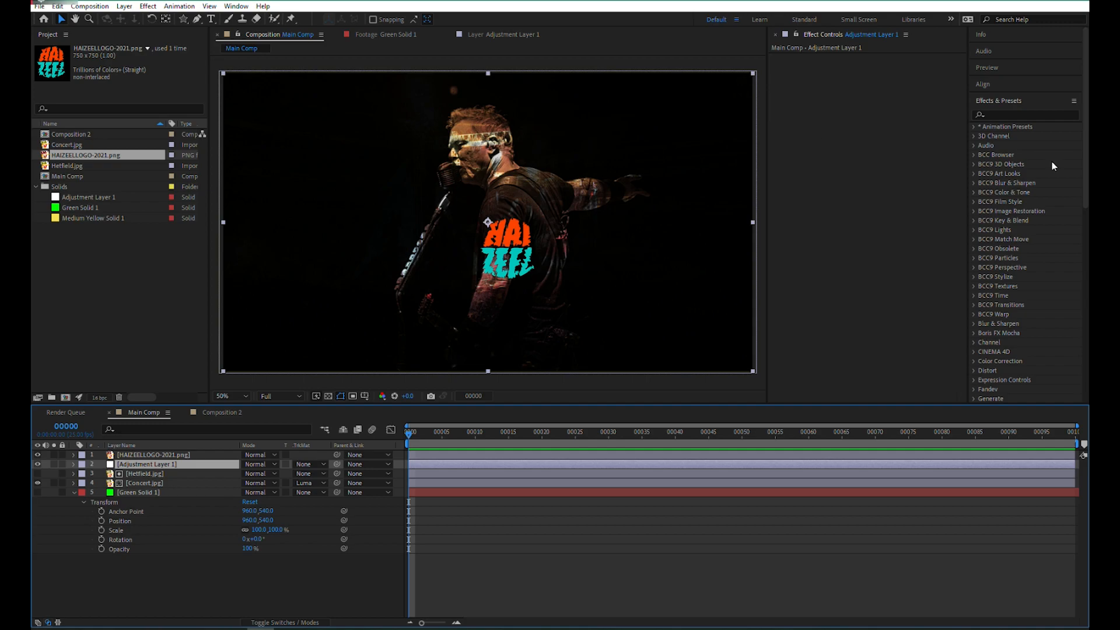
Search the effects for "glow" and apply the Stylize Glow effect to Adjustment Layer 1.
left_click(1022, 114)
type("glow")
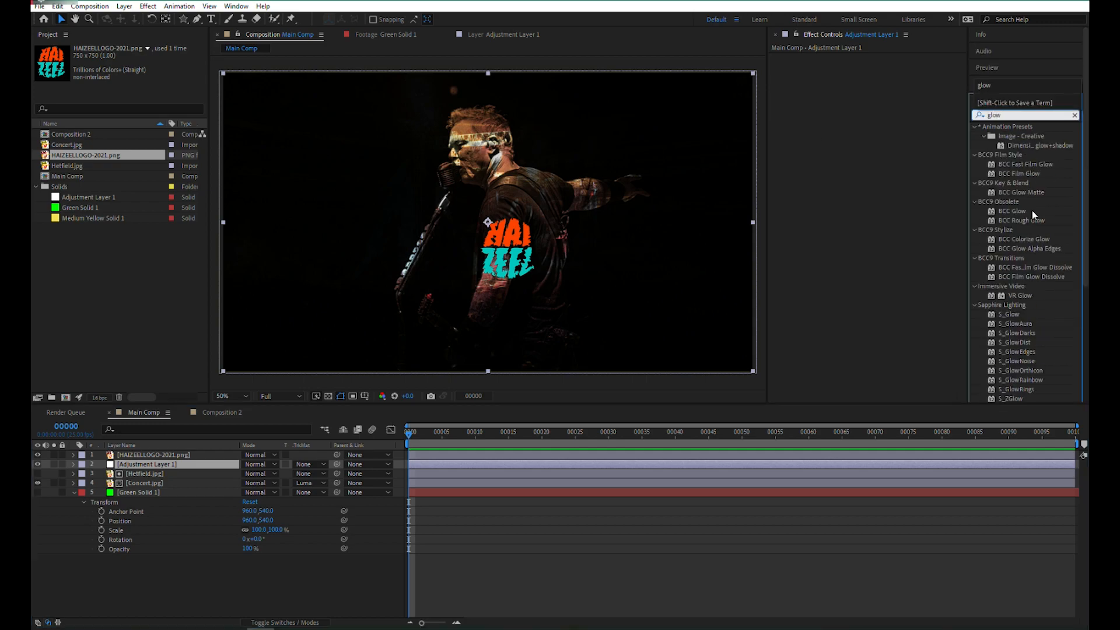
scroll(1026, 204, "down", 5)
left_click(1005, 269)
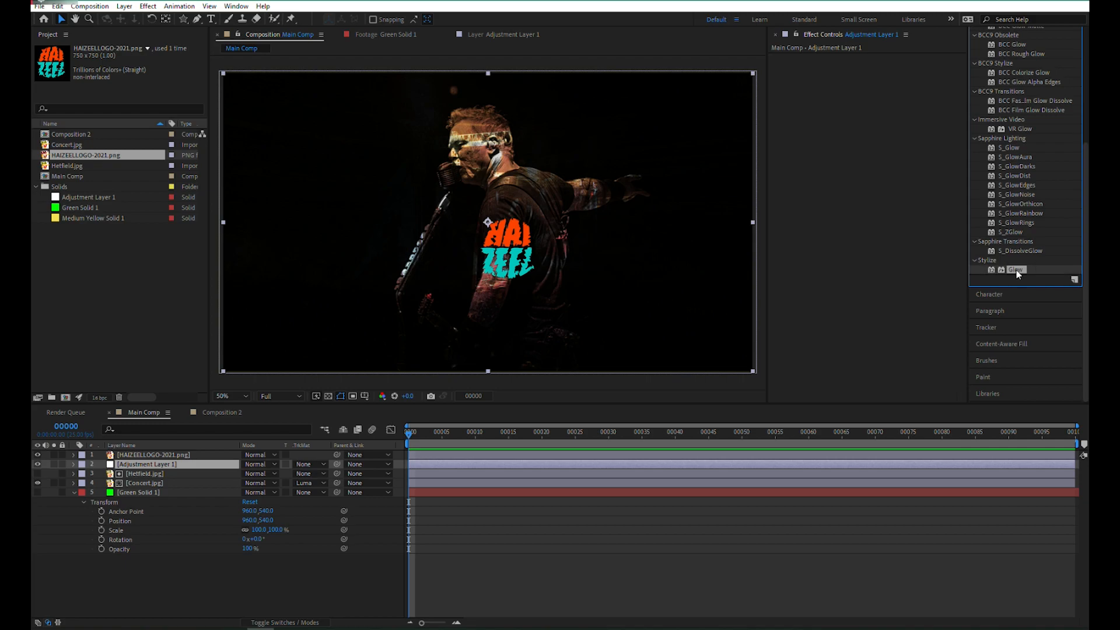
double_click(1015, 270)
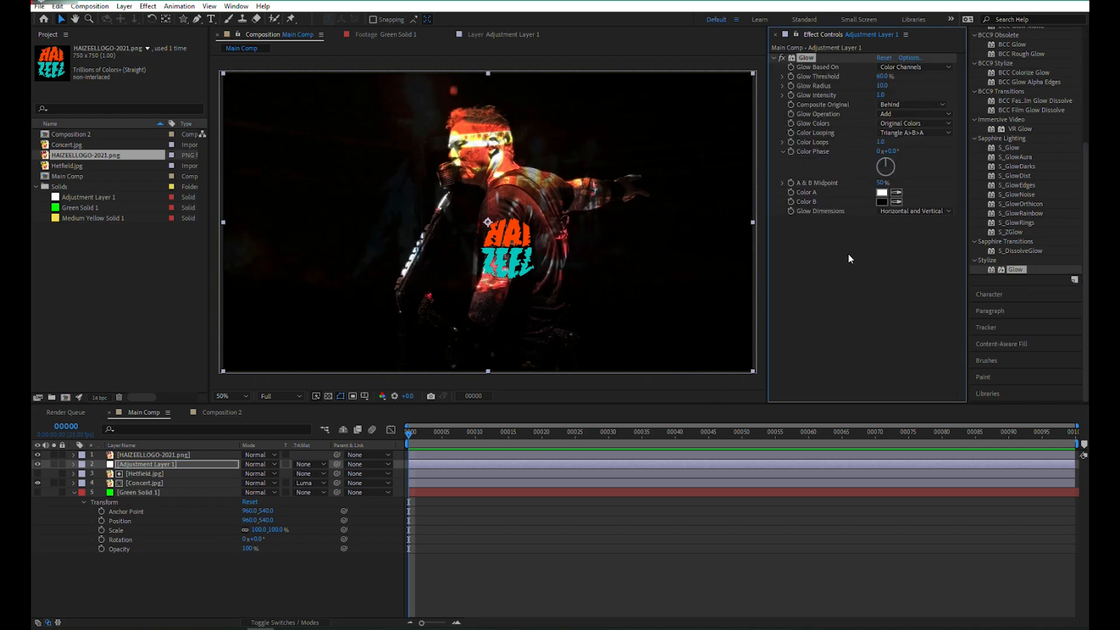
Raise the Glow Radius on Adjustment Layer 1 to 72.
left_click(142, 465)
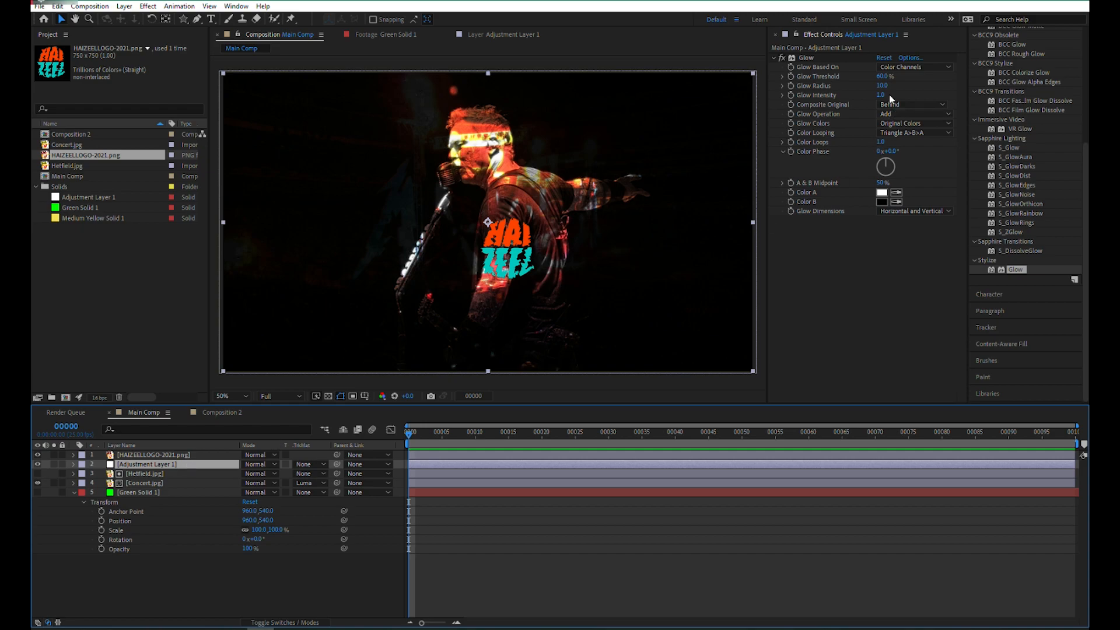
left_click_drag(885, 91, 917, 88)
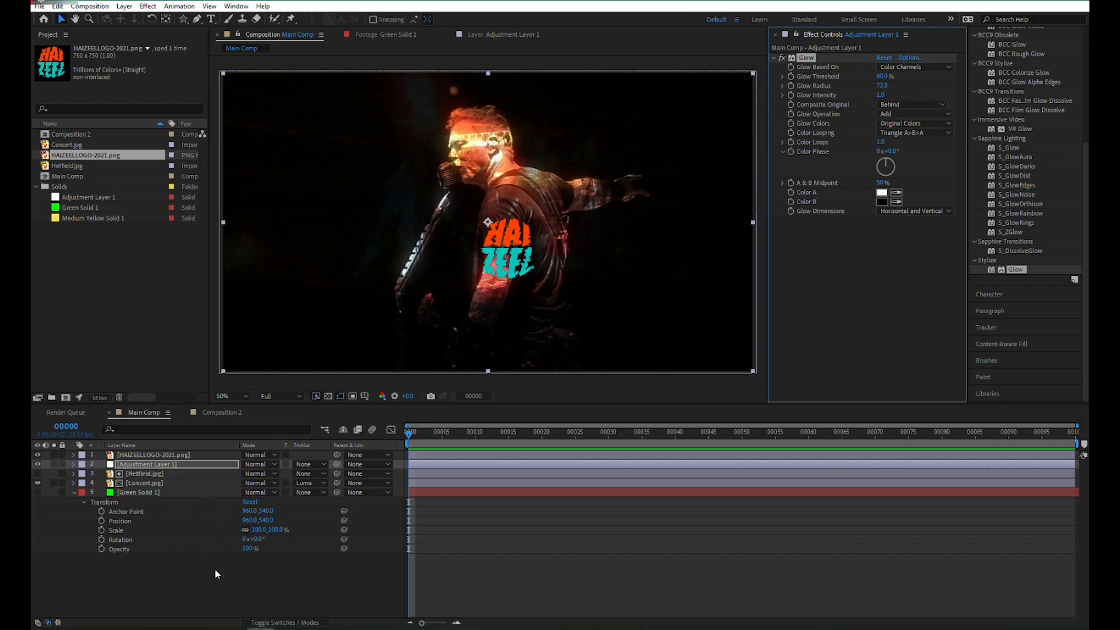
left_click(863, 258)
Search the effects for "hue", apply Hue/Saturation to Adjustment Layer 1 and shift its hue toward blue.
scroll(1005, 119, "up", 5)
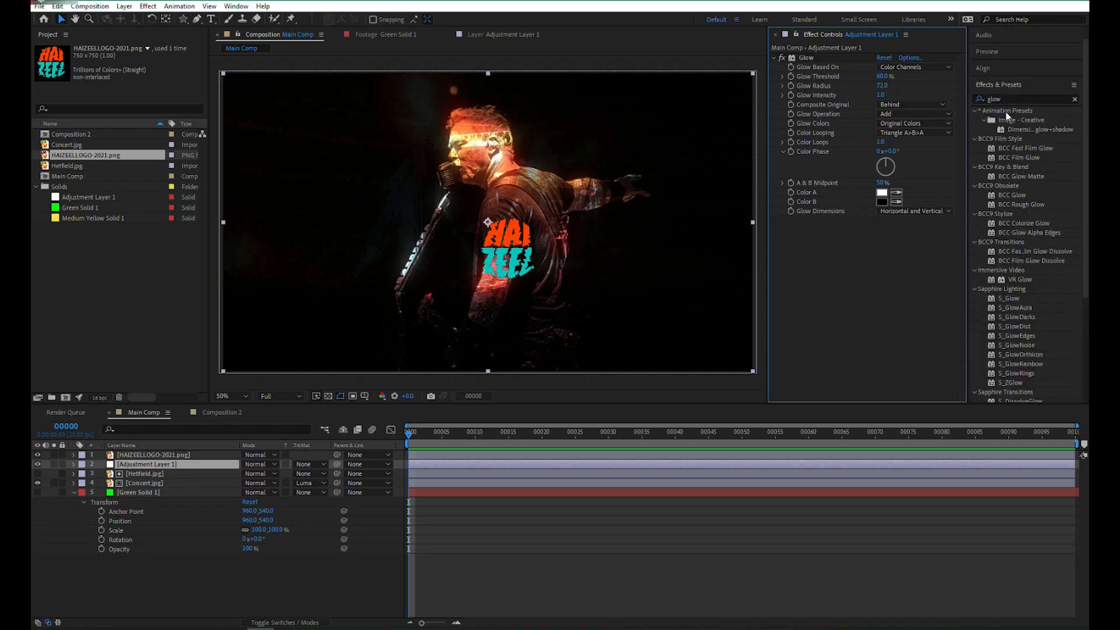
double_click(1010, 97)
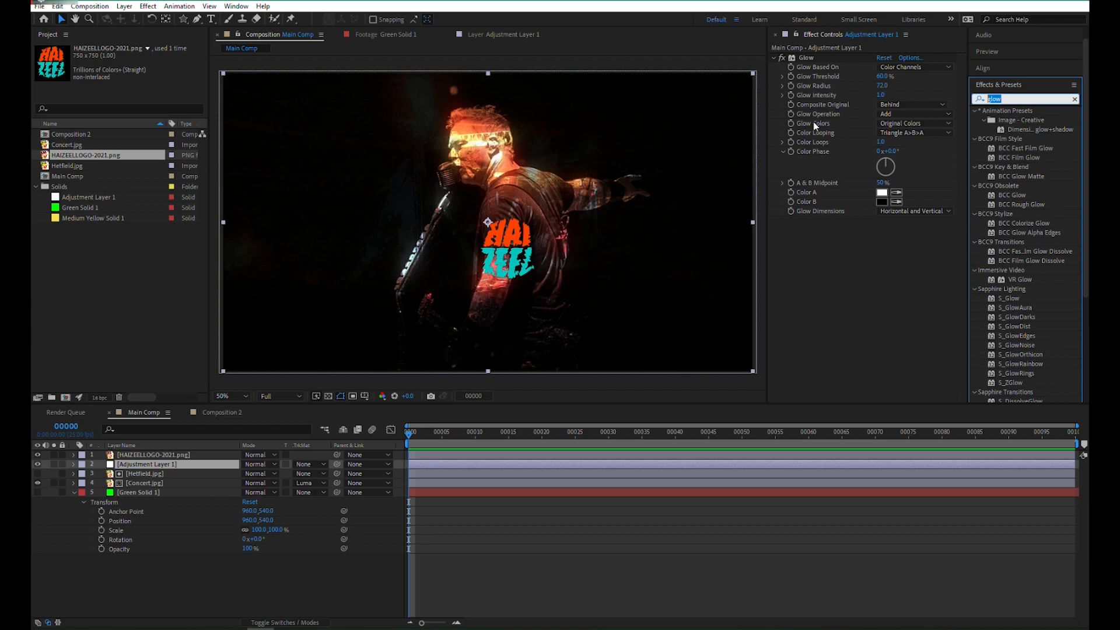
type("hue")
left_click(1024, 193)
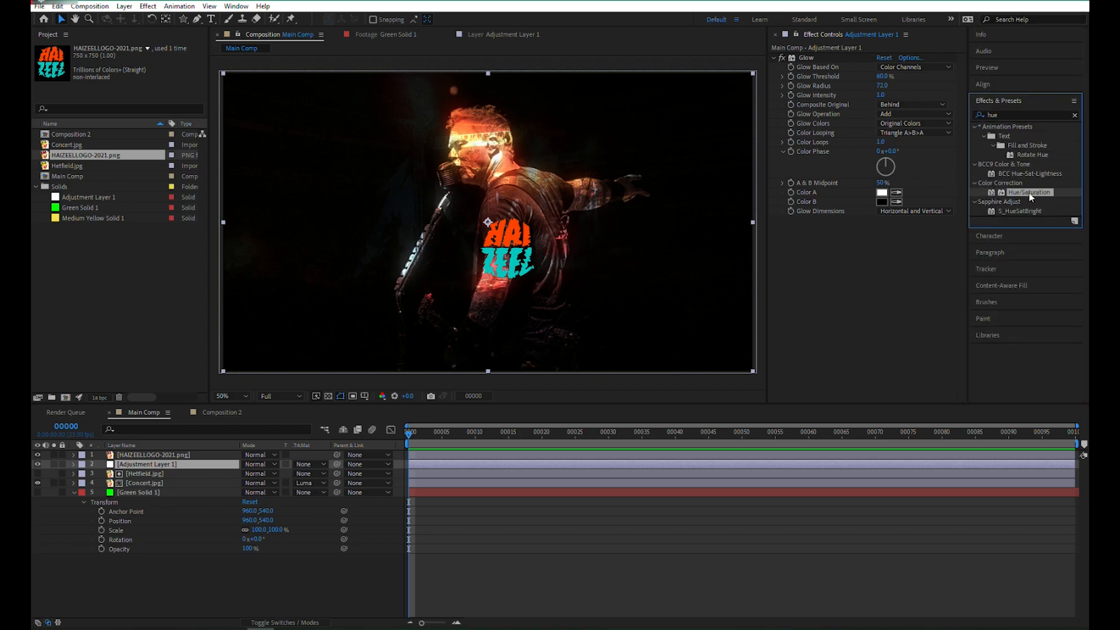
left_click_drag(1030, 193, 881, 304)
left_click(891, 284)
Apply the Hue/Saturation effect to the HAIZEELLOGO-2021.png layer and try rotating its Master Hue.
left_click(142, 453)
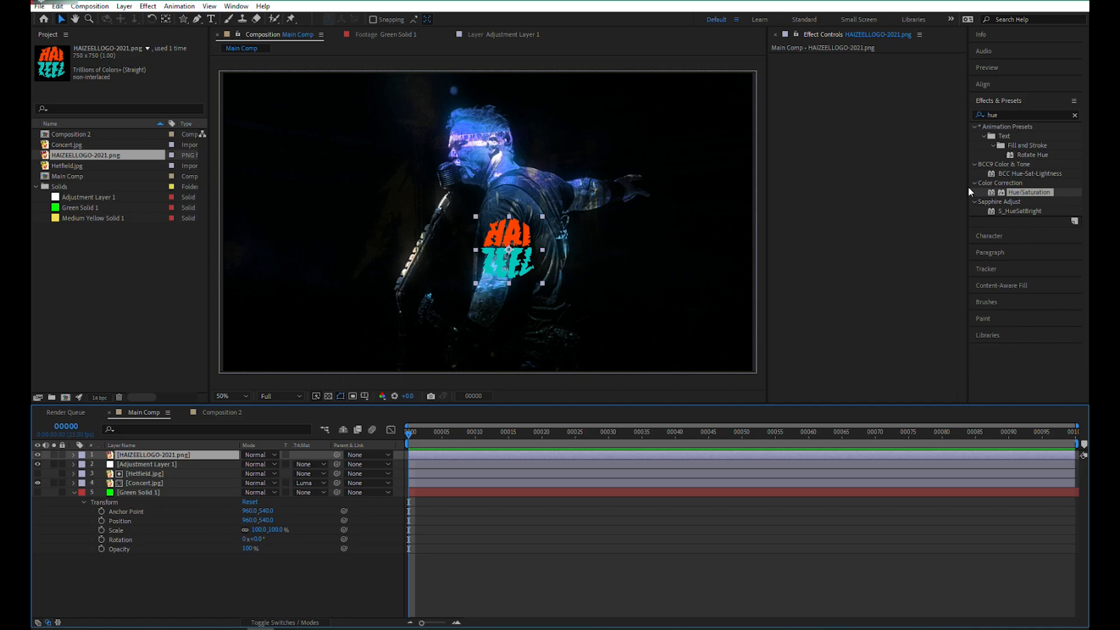
left_click(142, 463)
left_click(146, 455)
double_click(1026, 192)
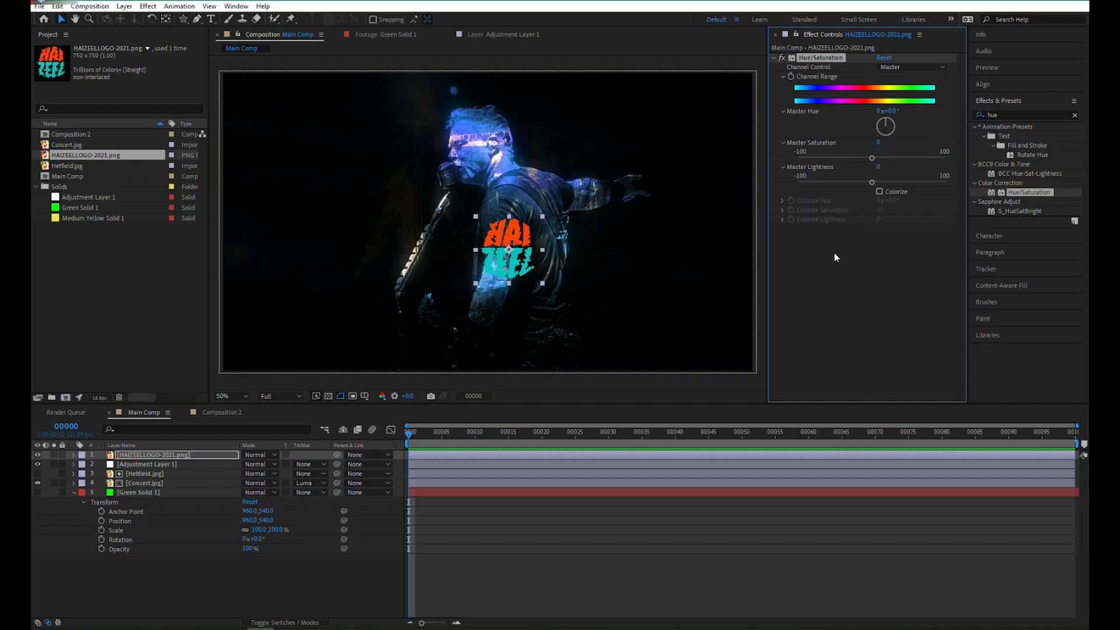
mouse_move(896, 125)
left_mouse_down()
mouse_move(874, 121)
mouse_move(890, 131)
left_mouse_up()
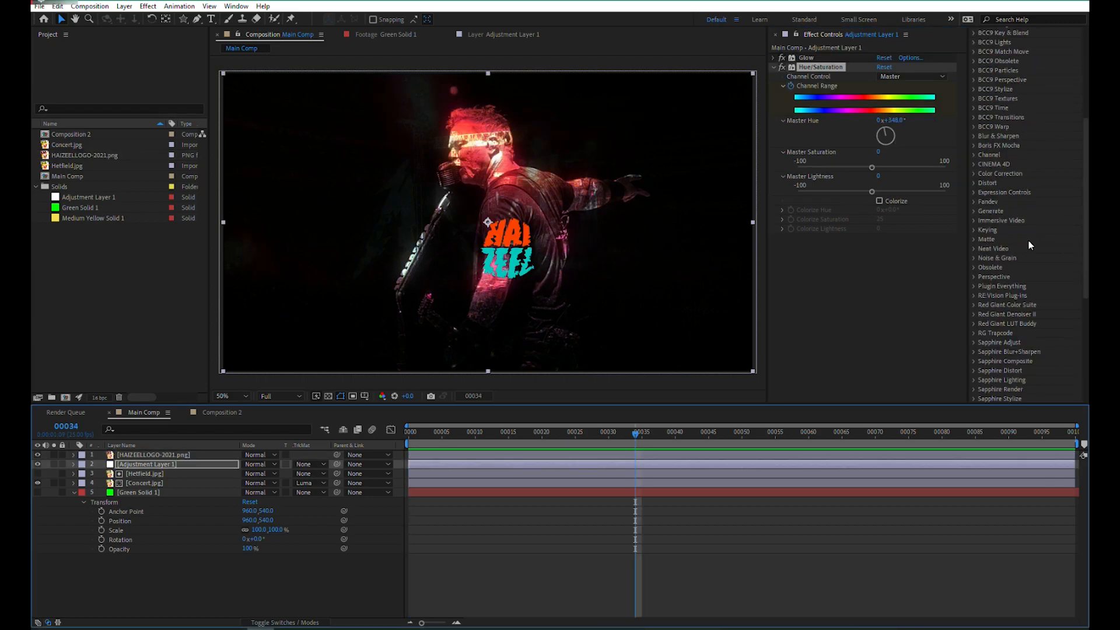
Browse the installed effect categories, including RE:Vision Plug-ins, Neat Video and Obsolete.
scroll(1028, 239, "down", 5)
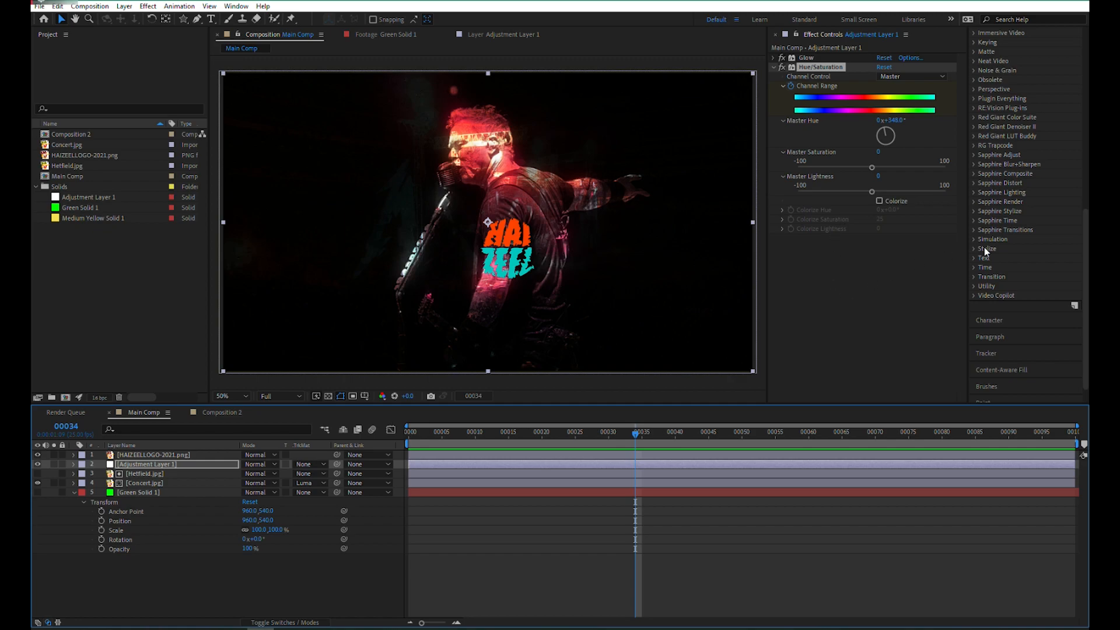
left_click(149, 6)
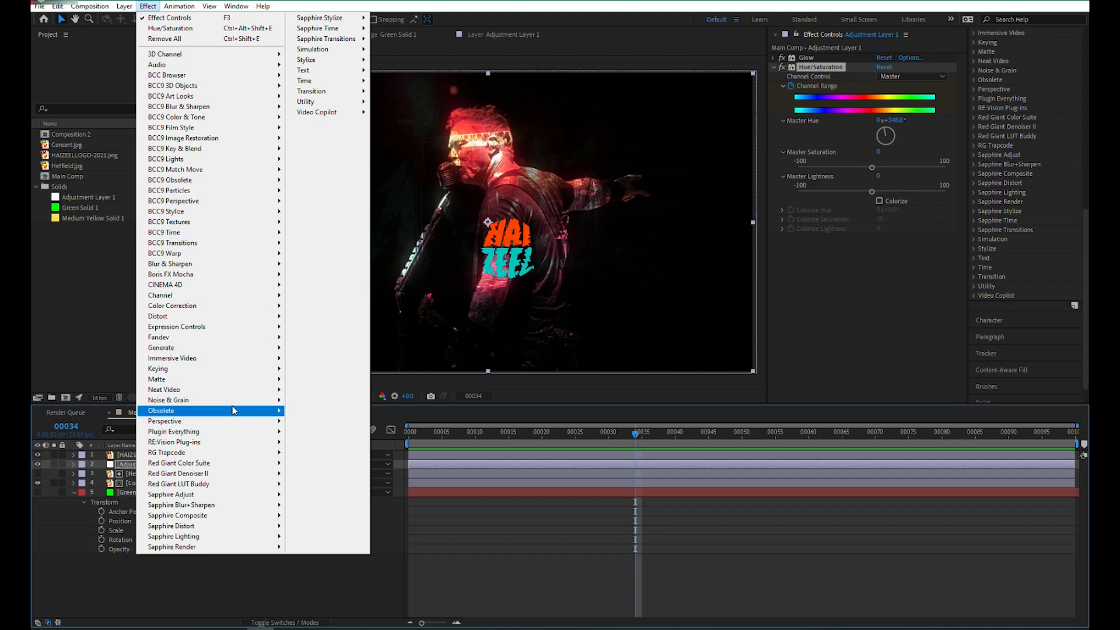
mouse_move(233, 443)
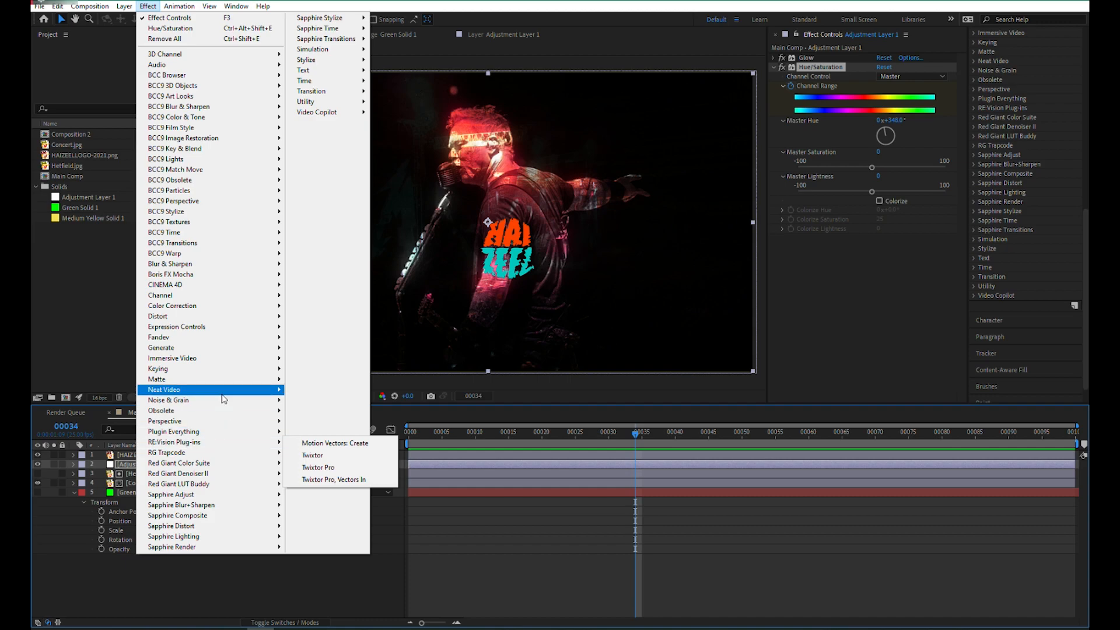
mouse_move(222, 392)
mouse_move(224, 413)
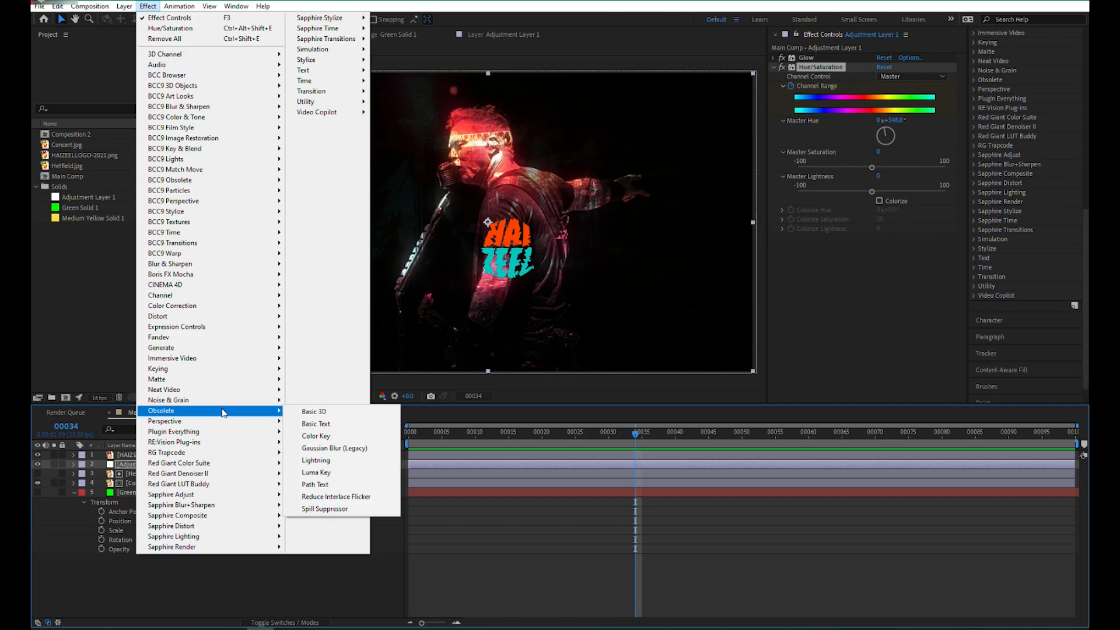
left_click(44, 314)
Collapse the Solids folder and import the audio file STAR SFX.mp3 into the project.
left_click(36, 186)
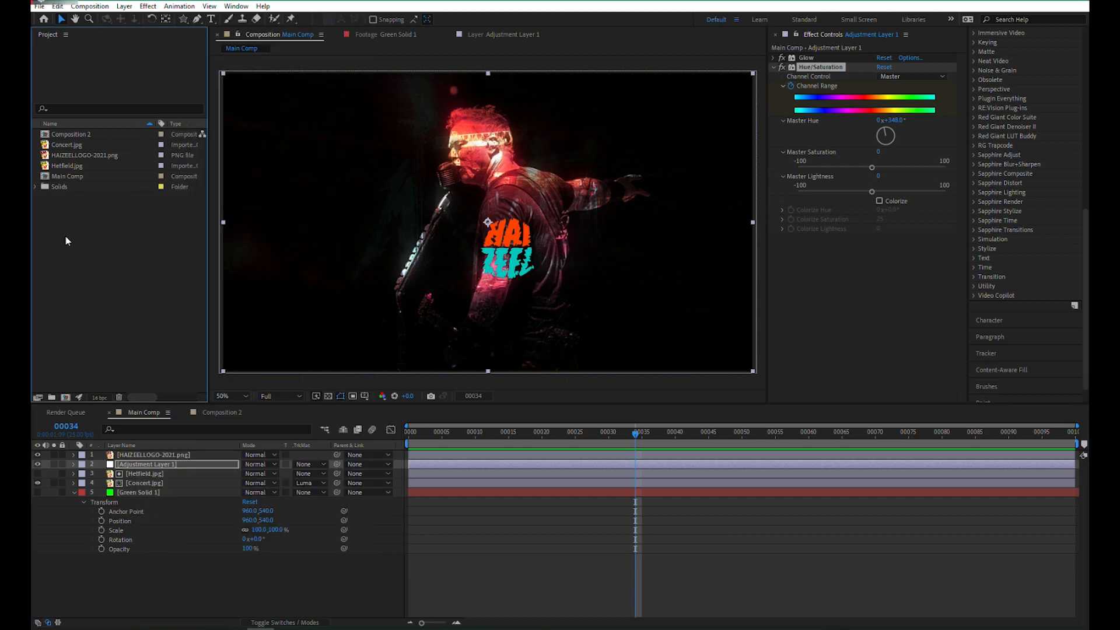
double_click(107, 248)
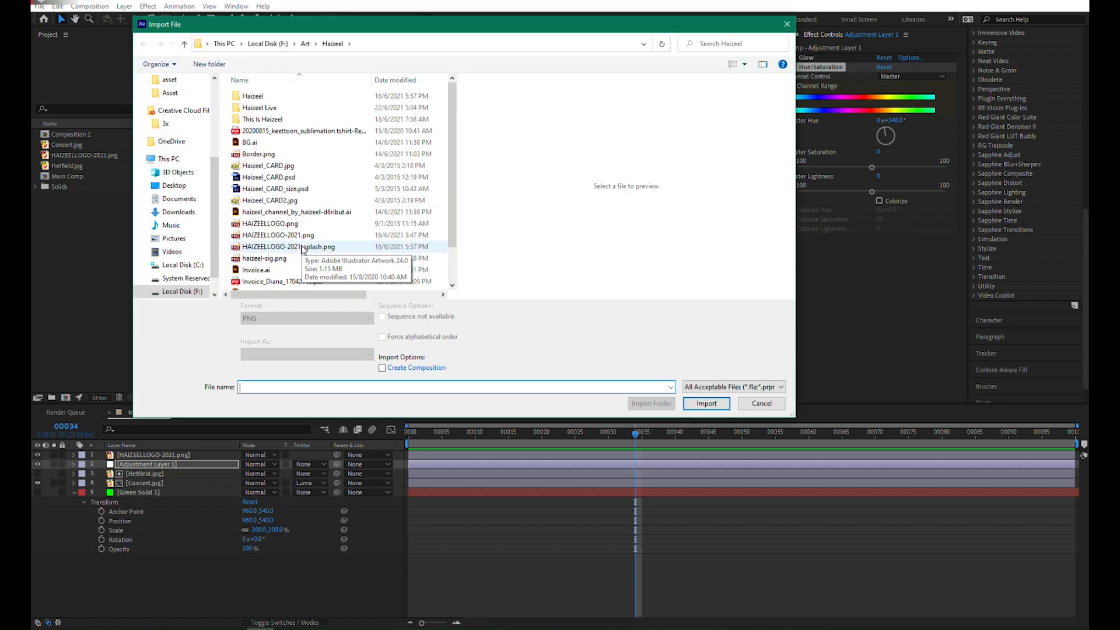
left_click(180, 147)
double_click(262, 119)
double_click(274, 108)
left_click(374, 45)
double_click(288, 107)
double_click(291, 98)
double_click(277, 109)
left_click(262, 171)
double_click(408, 107)
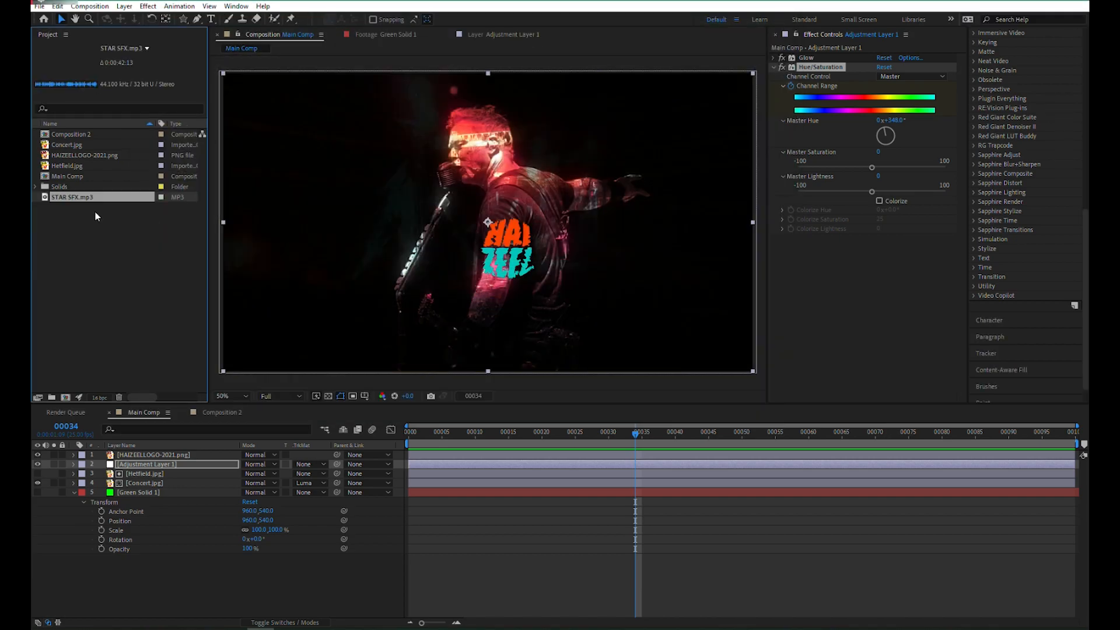
Add STAR SFX.mp3 as the top layer of Main Comp and reveal its audio waveform.
left_click(50, 209)
left_click(78, 196)
left_click_drag(71, 199, 181, 452)
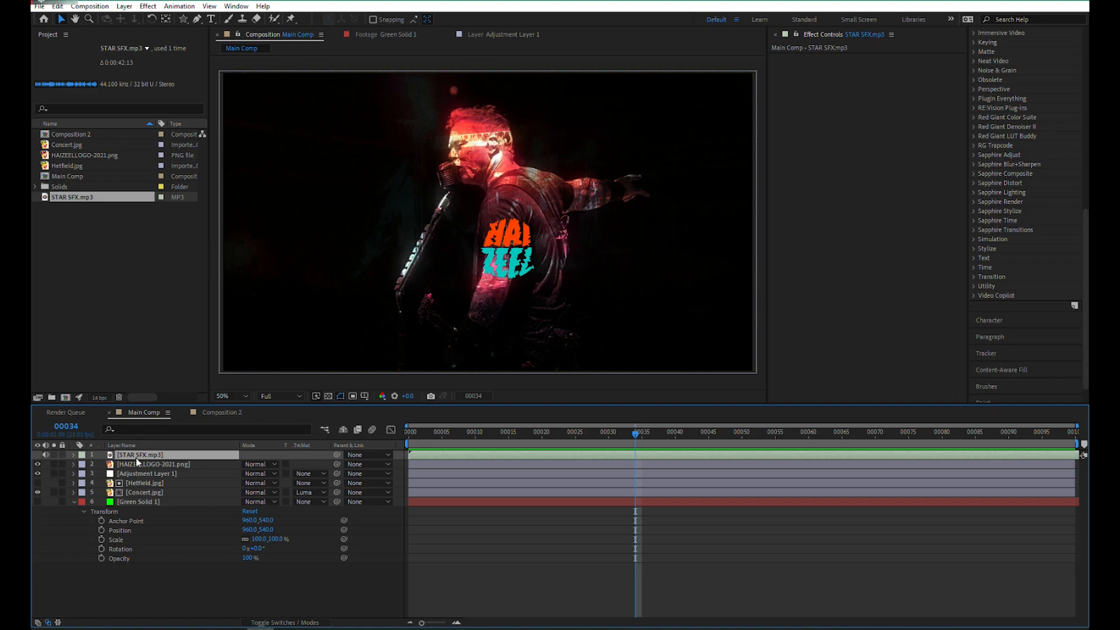
left_click(75, 456)
left_click(75, 456)
left_click(74, 458)
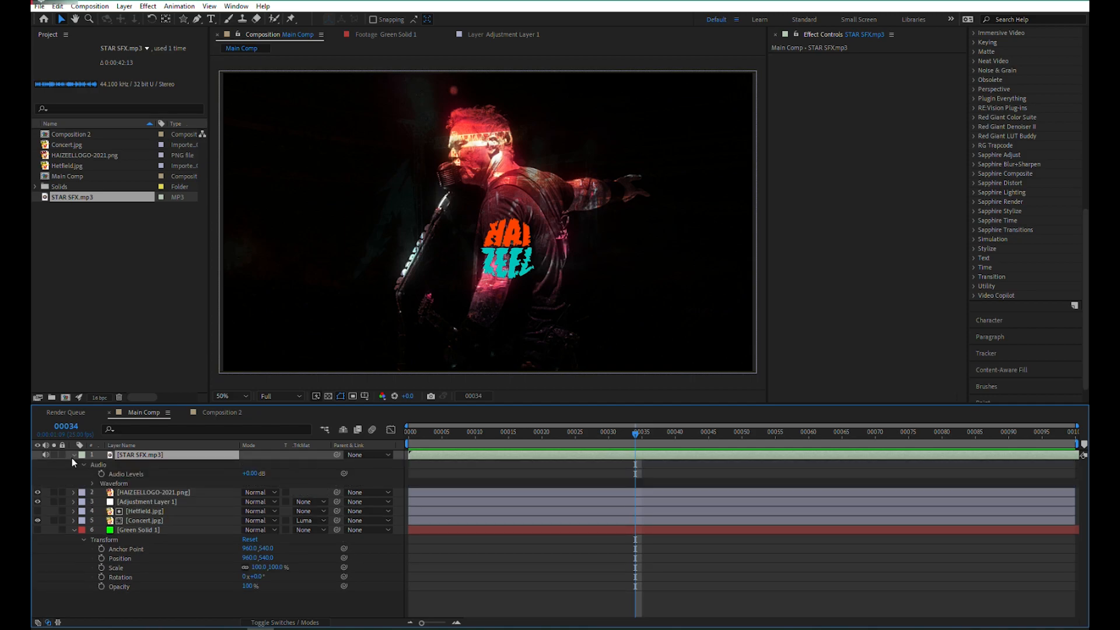
left_click(91, 484)
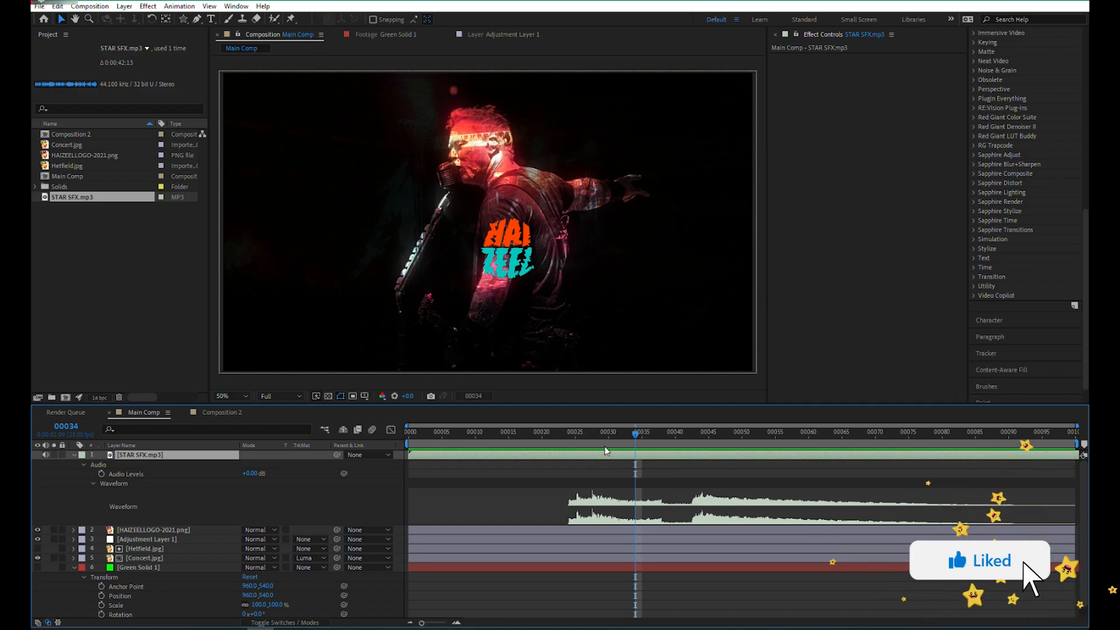
Trim the STAR SFX.mp3 layer to start at frame 24, then split it at frame 40 and delete the second part.
left_click_drag(587, 437, 667, 442)
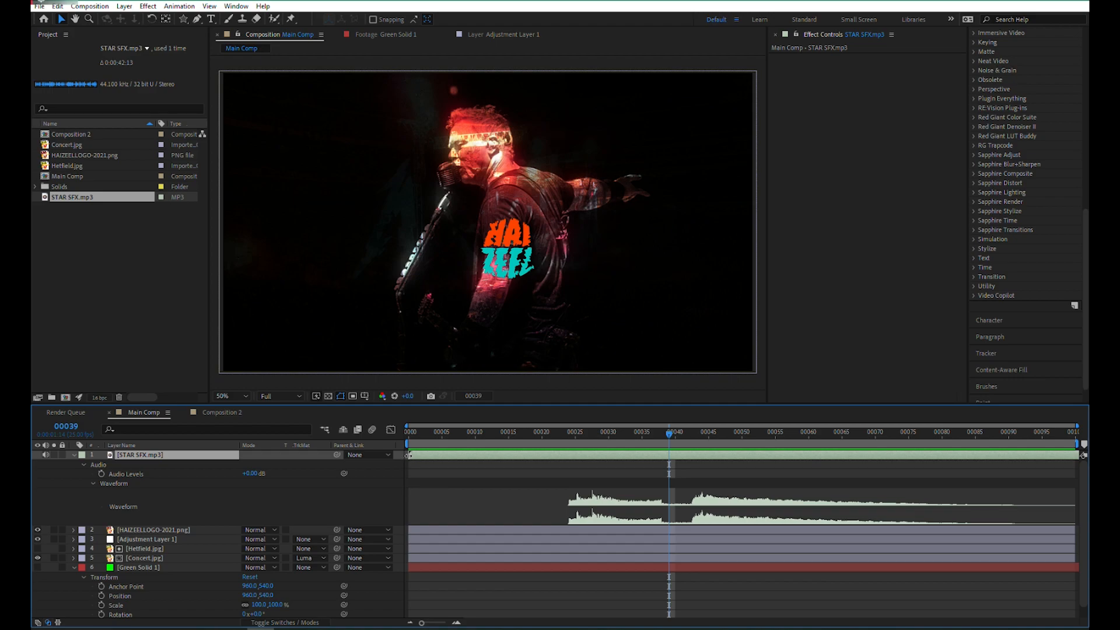
left_click_drag(476, 457, 567, 457)
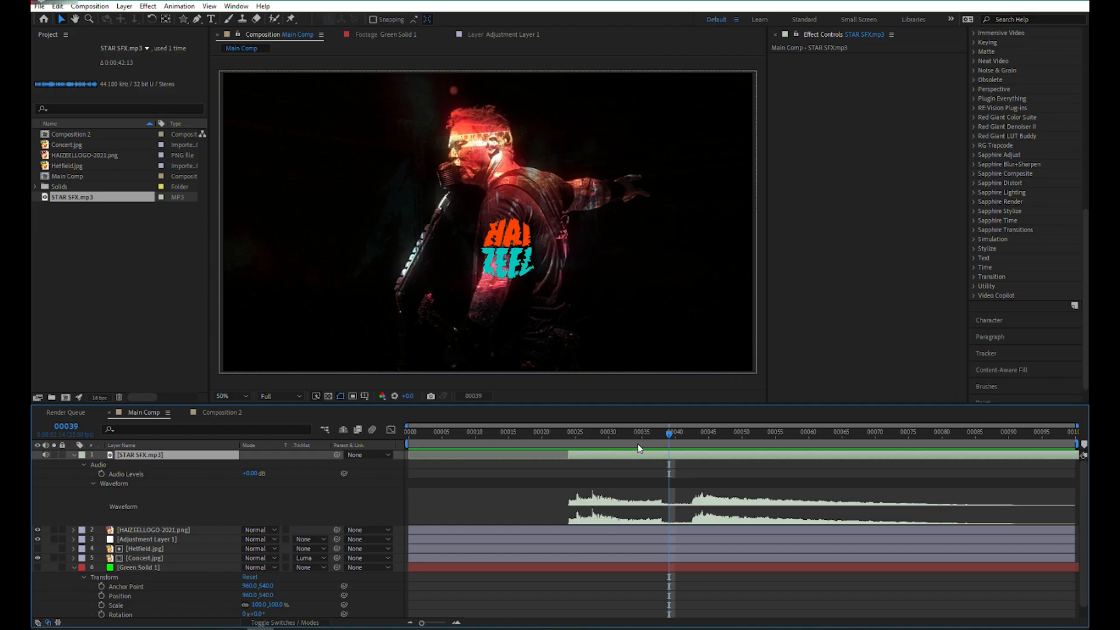
key("Page_Down")
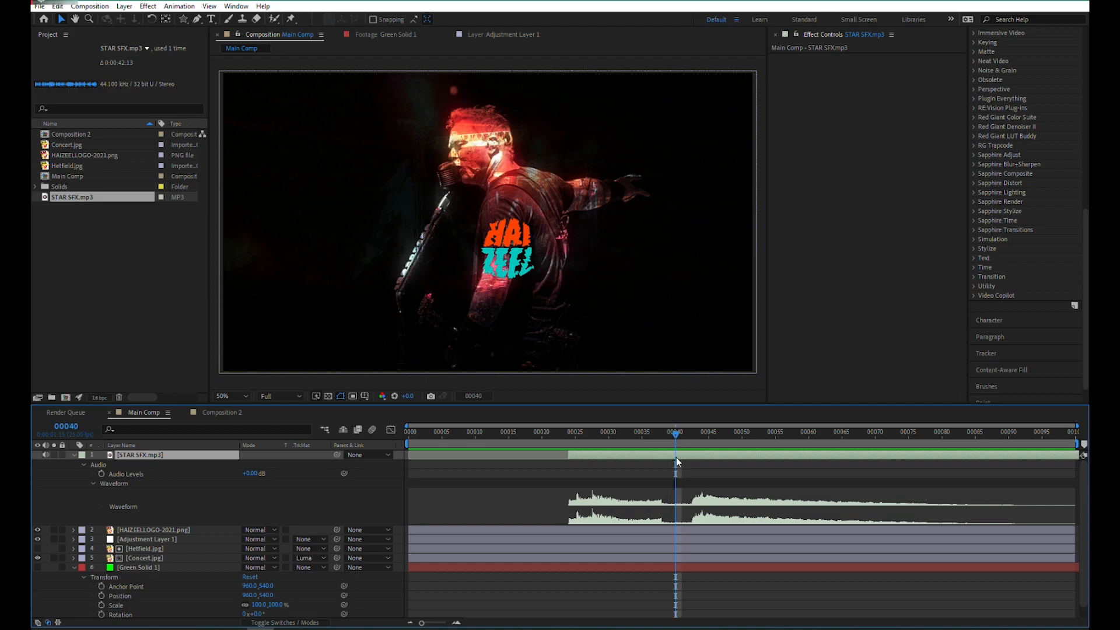
key("ctrl+shift+d")
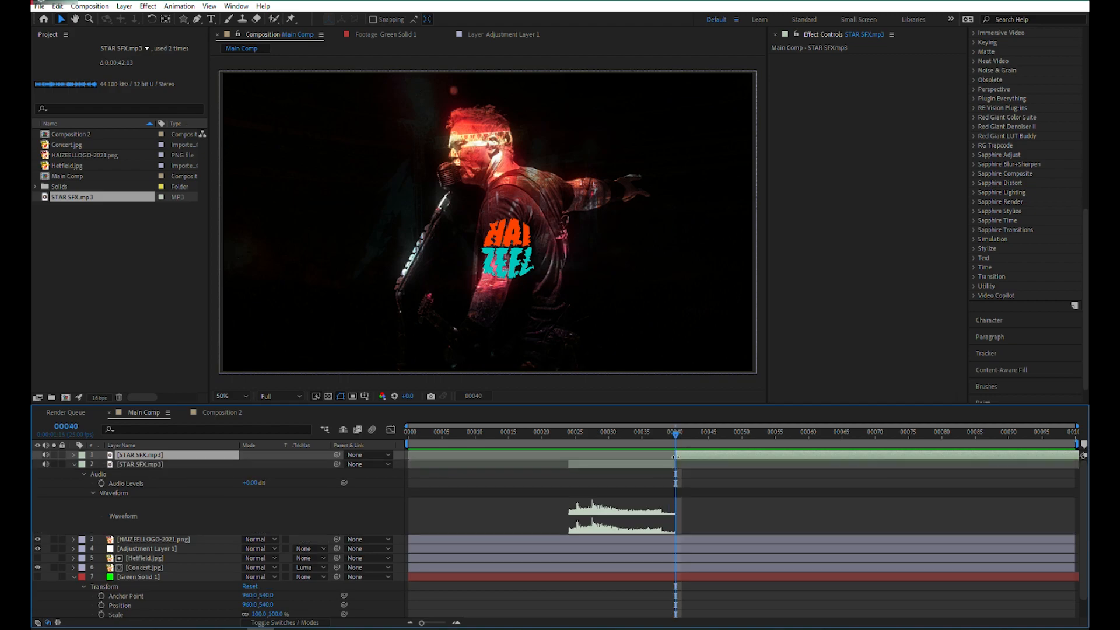
left_click(572, 433)
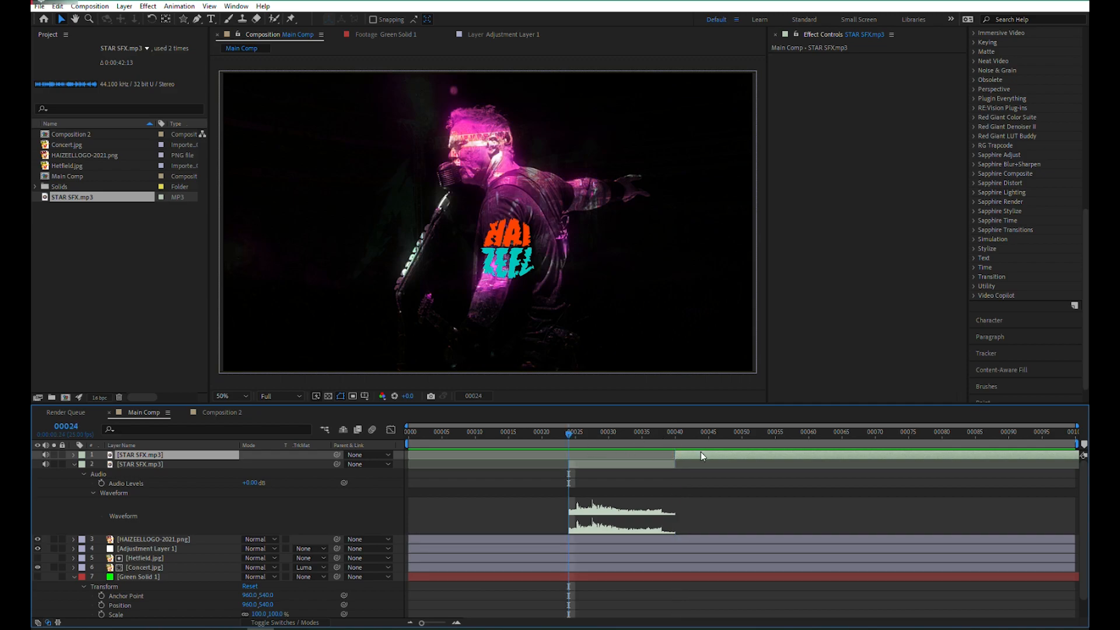
key("Delete")
Try splitting Adjustment Layer 1 at frame 38.
left_click_drag(575, 440, 661, 442)
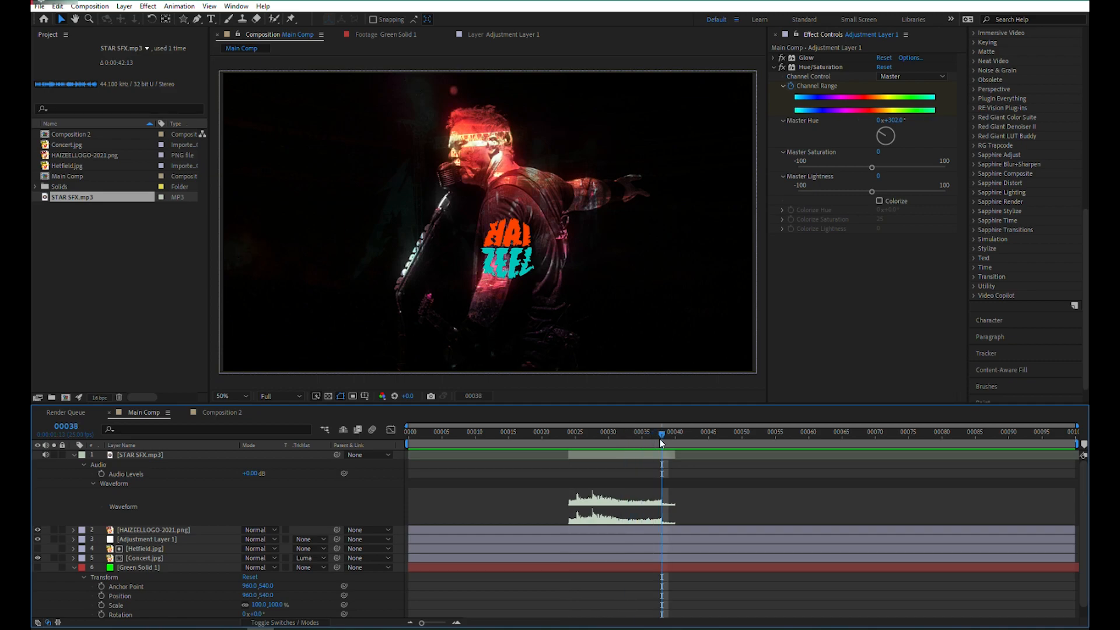
left_click(461, 540)
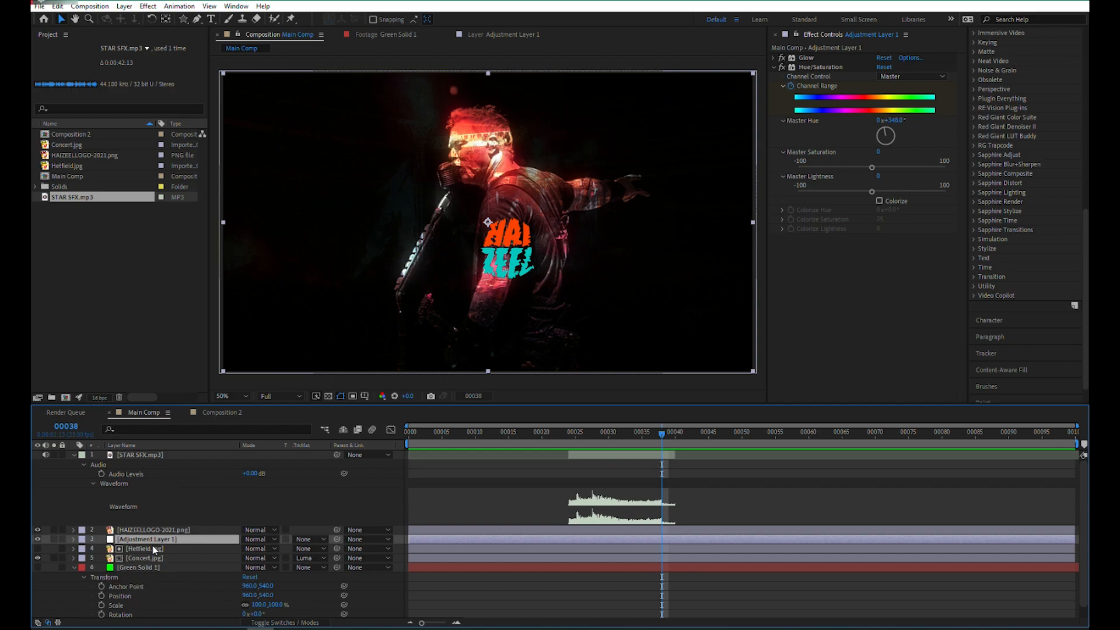
key("ctrl+shift+d")
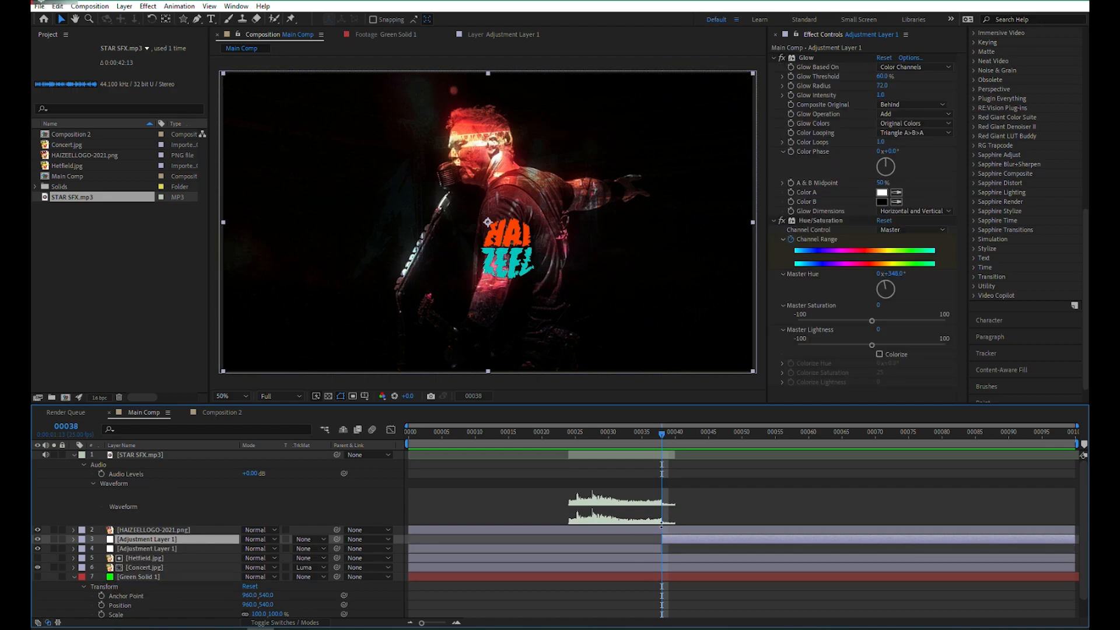
key("Delete")
Add HAIZEELLOGO-2021.png, Adjustment Layer 1, Hetfield.jpg and Concert.jpg to the layer selection one by one.
left_click(670, 530)
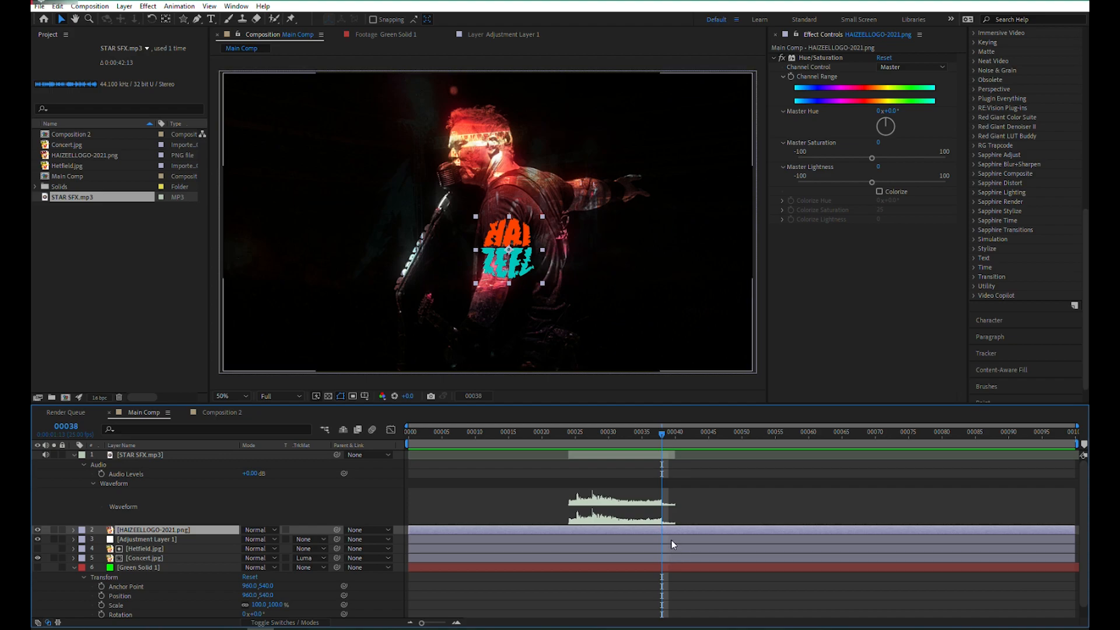
left_click(671, 540, "ctrl")
left_click(670, 551, "ctrl")
left_click(670, 561, "ctrl")
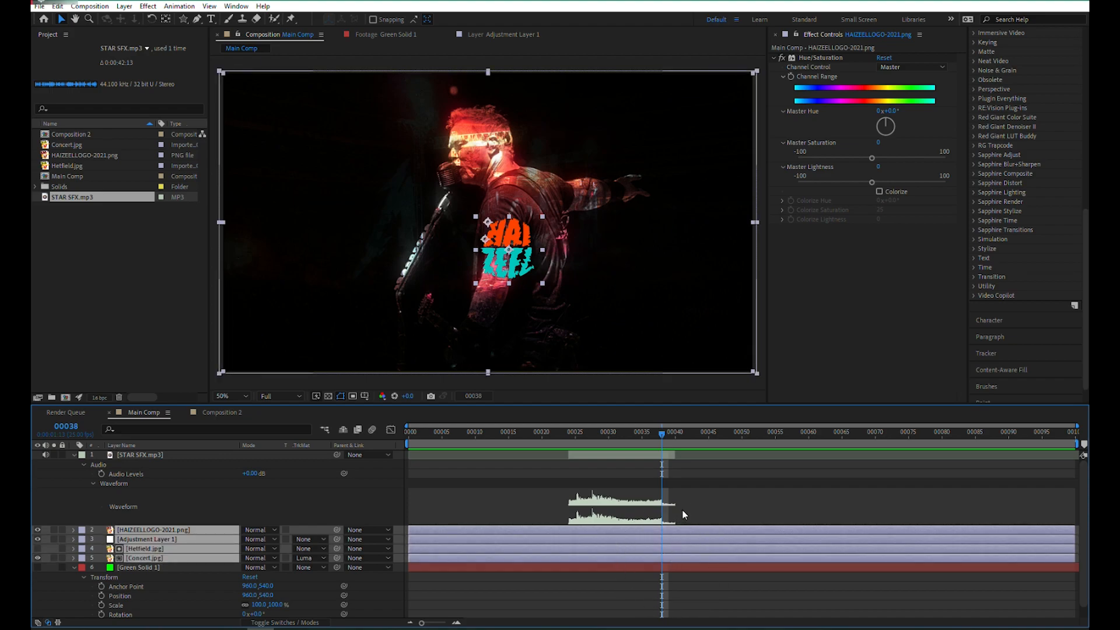
Try splitting the layers from HAIZEELLOGO-2021.png through Concert.jpg together at frame 38.
left_click(677, 531)
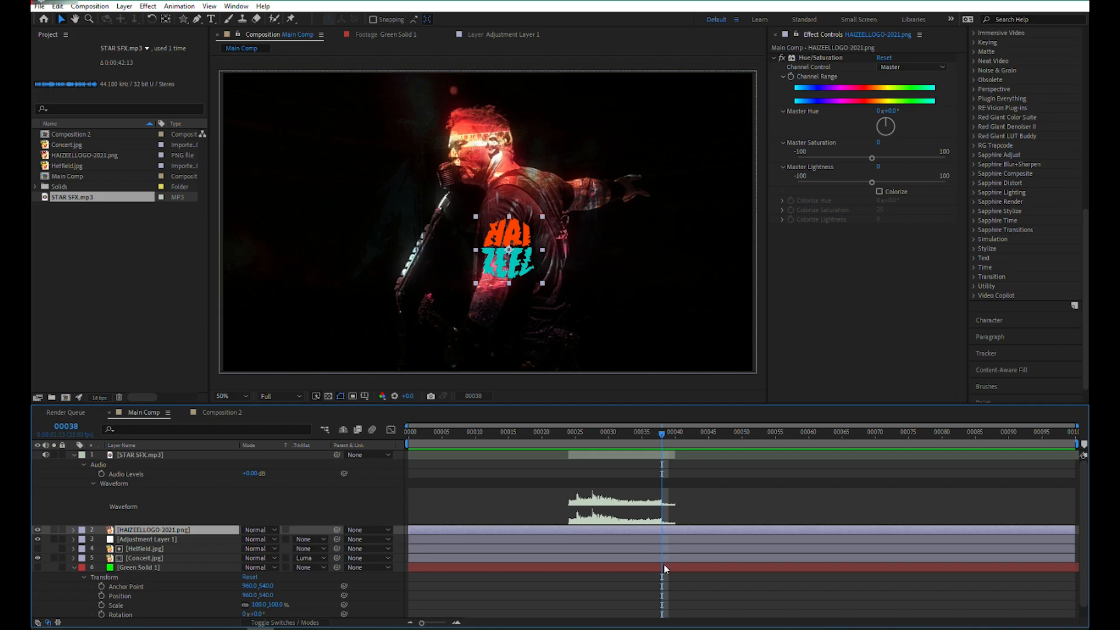
left_click(667, 565, "shift")
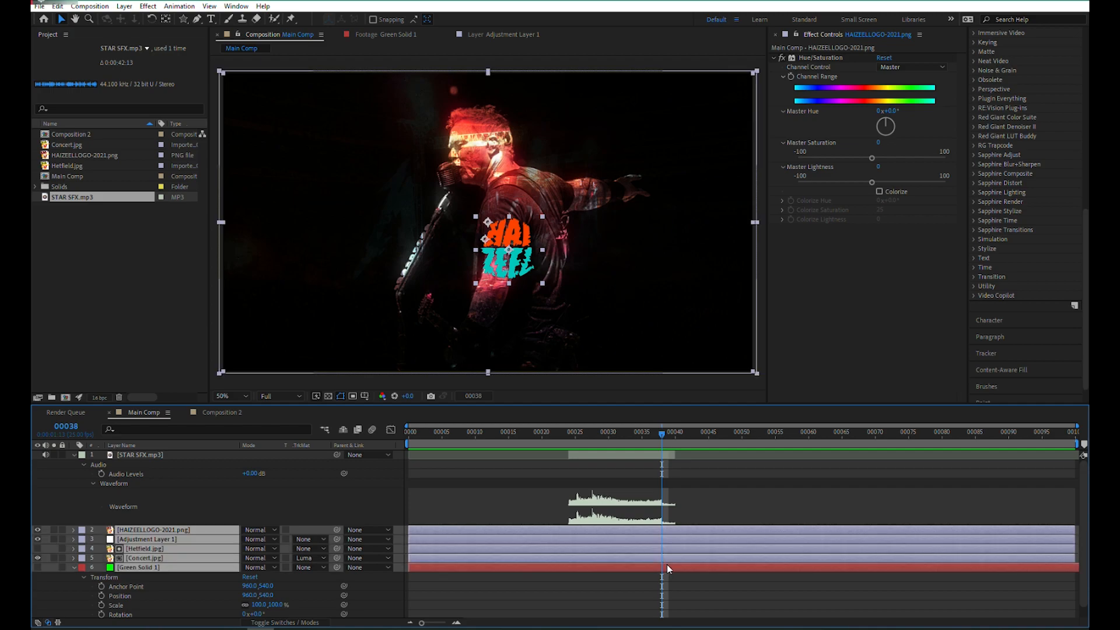
left_click(704, 497)
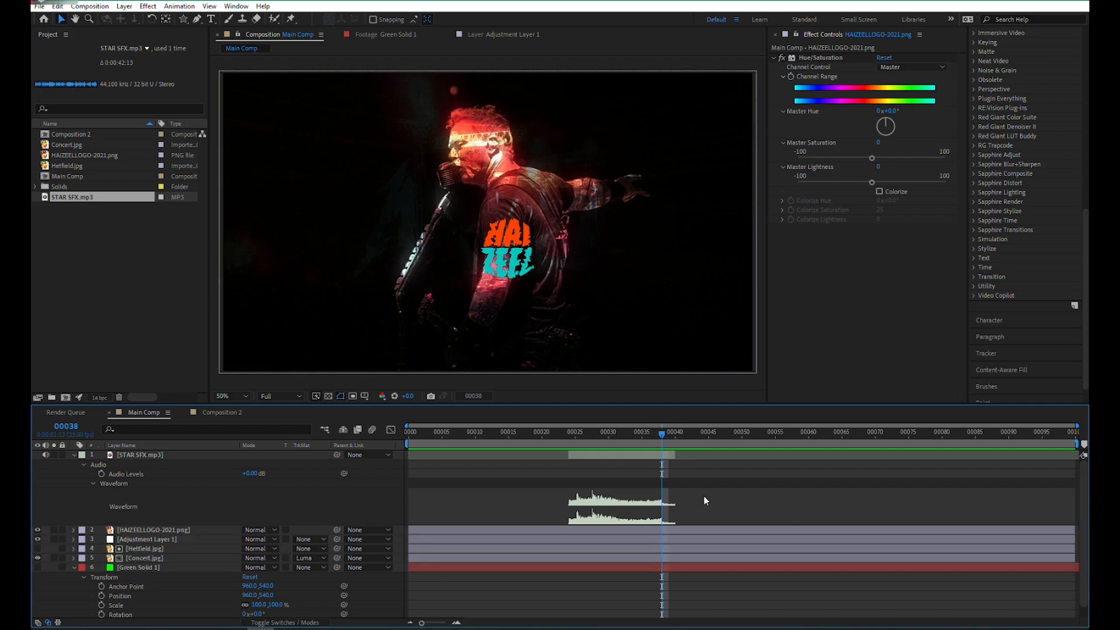
left_click(683, 530)
left_click(673, 558, "shift")
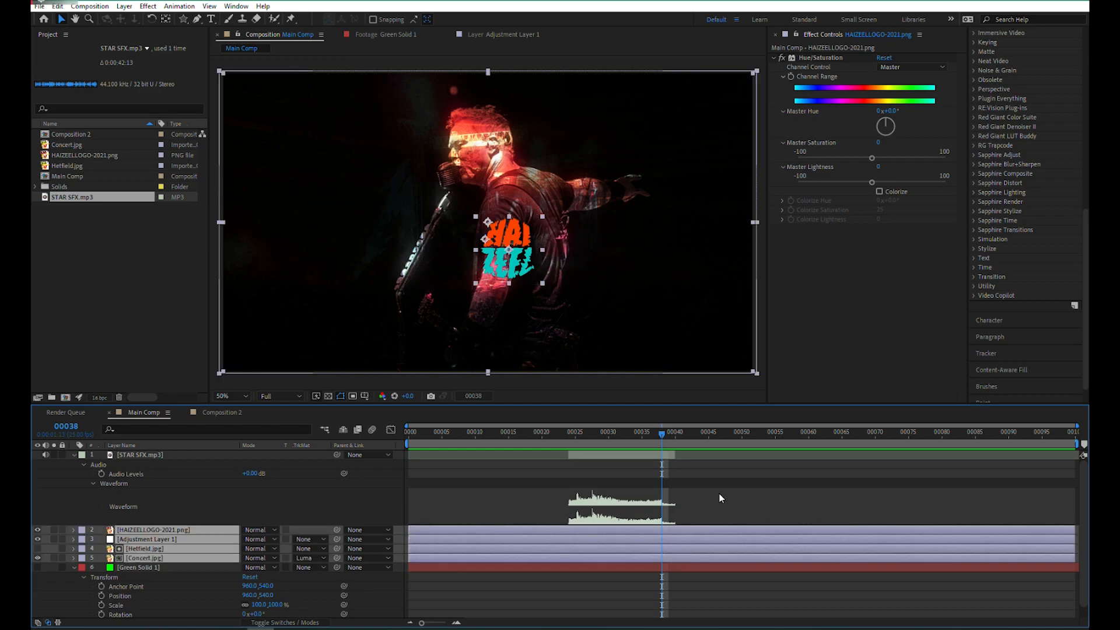
key("ctrl+shift+d")
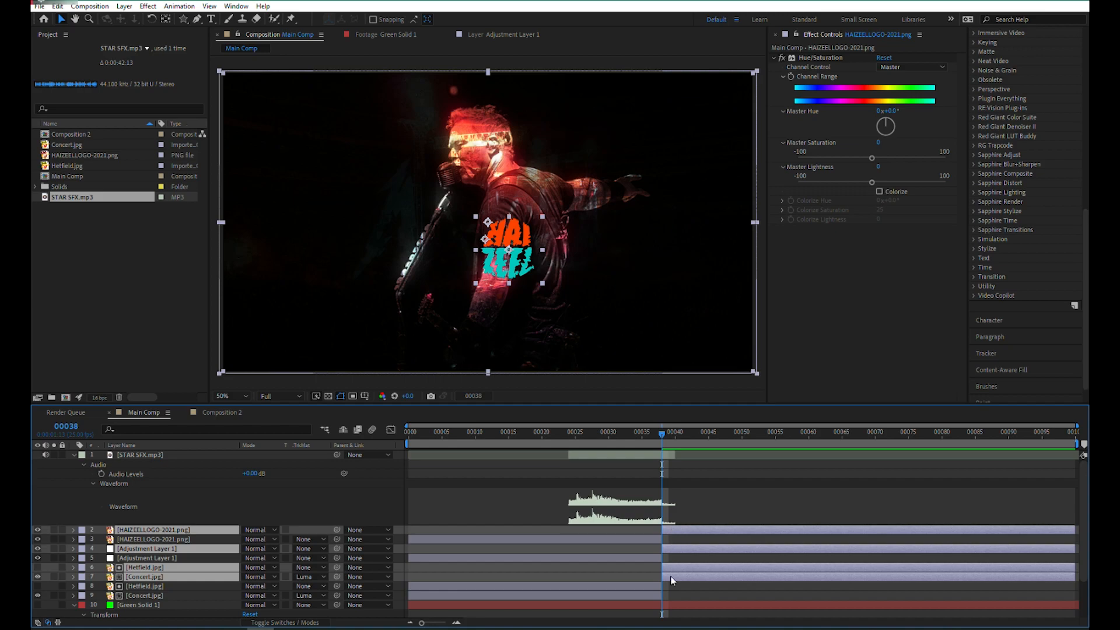
key("ctrl+z")
Move the STAR SFX.mp3 layer to start at about frame 7 and reveal the Adjustment Layer 1 keyframes.
left_click(712, 473)
left_click_drag(643, 456, 529, 456)
left_click(465, 435)
left_click_drag(467, 435, 617, 444)
left_click_drag(596, 436, 550, 440)
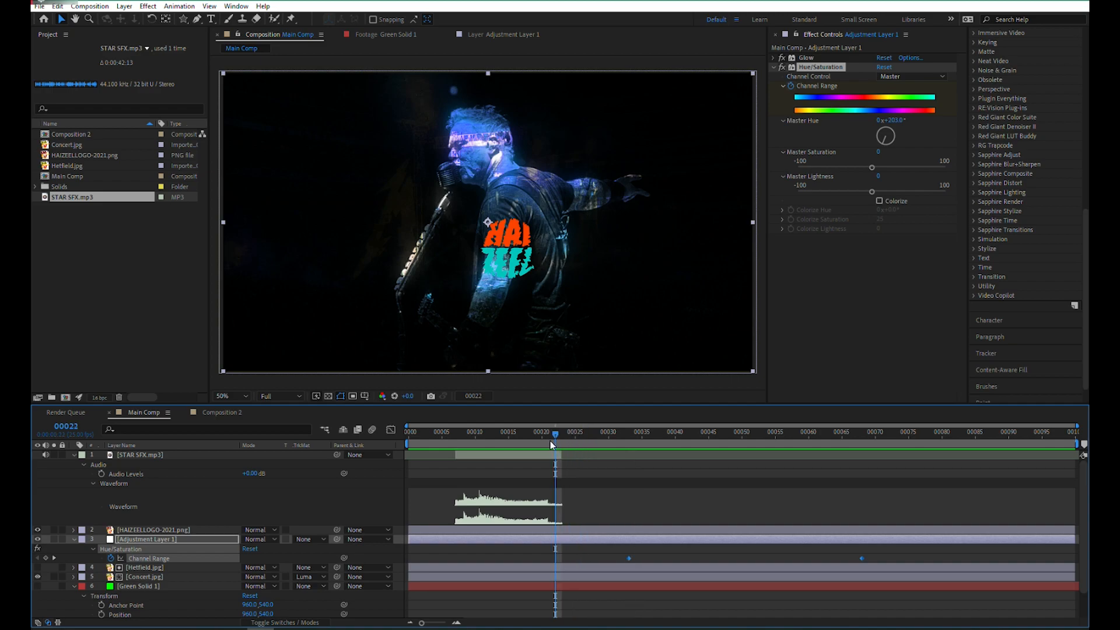
Place Adjustment Layer 1's Channel Range keyframes at frames 25 and 33 and move STAR SFX.mp3 to start at about frame 29.
left_click(874, 295)
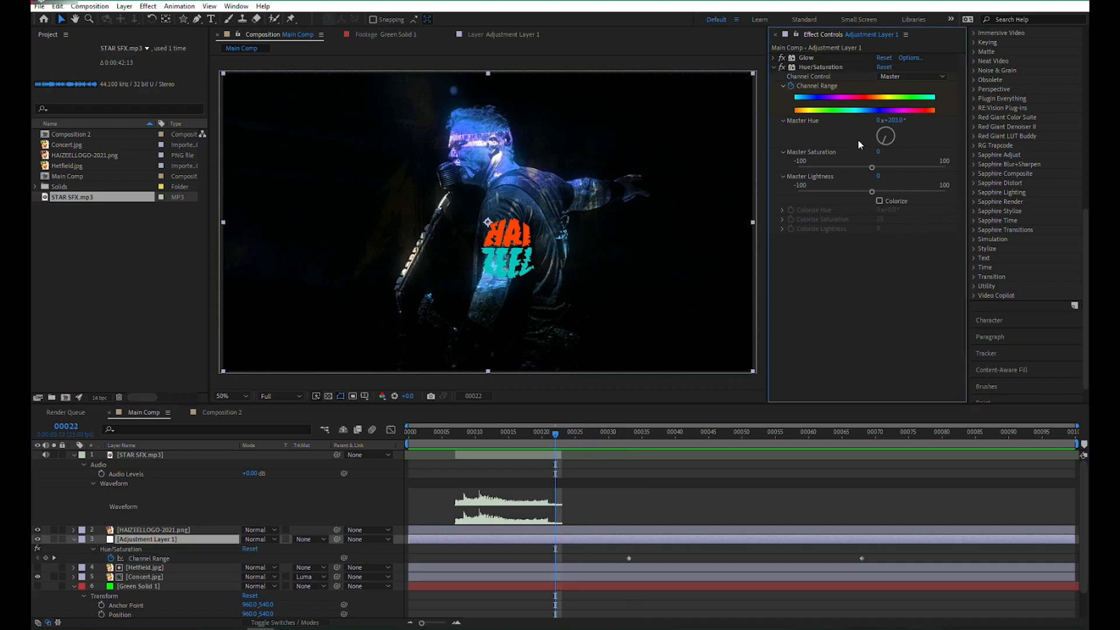
left_click_drag(809, 166, 799, 167)
left_click(575, 435)
left_click_drag(576, 435, 628, 435)
left_click_drag(531, 453, 666, 461)
left_click(575, 558)
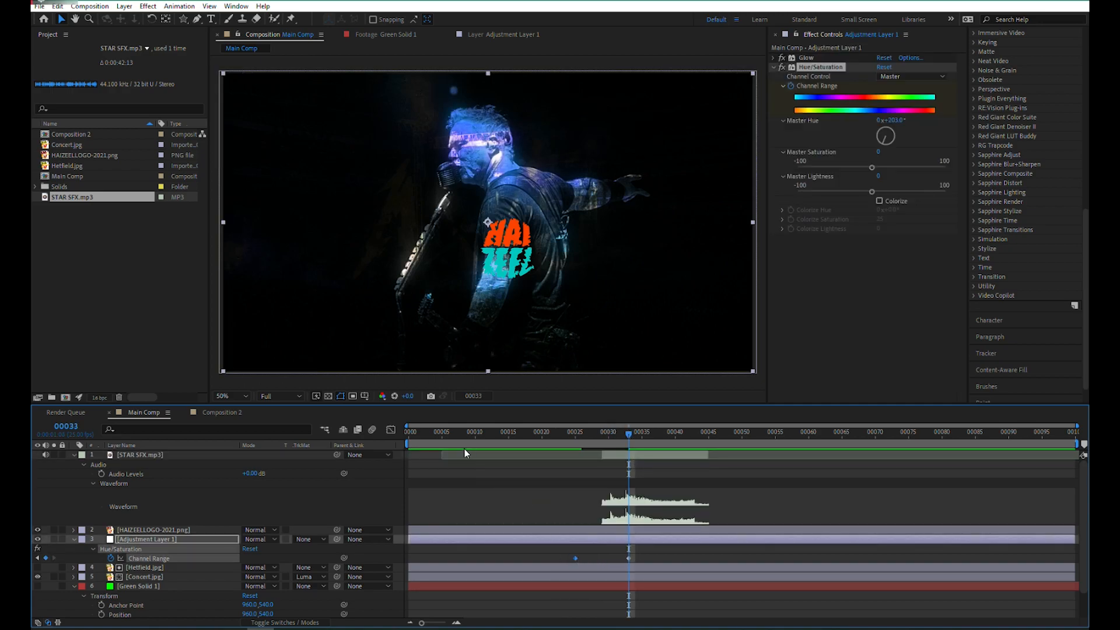
Preview Main Comp from the first frame to check the color change against the STAR SFX.mp3 sound.
key("Home")
key("space")
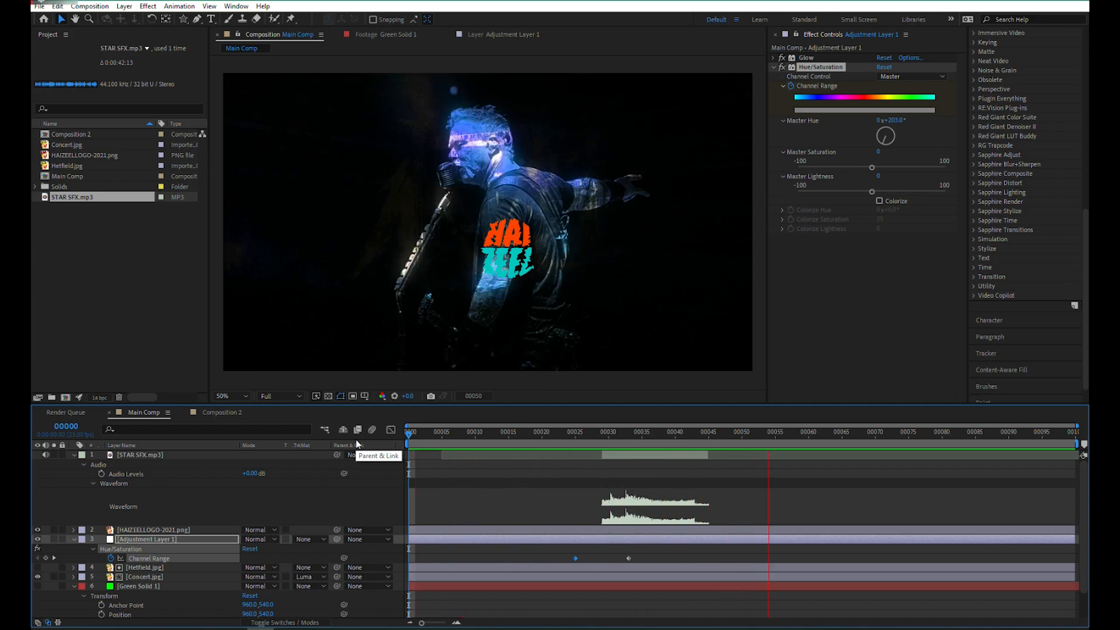
left_click(628, 454)
left_click_drag(627, 436, 696, 436)
key("alt+]")
key("Home")
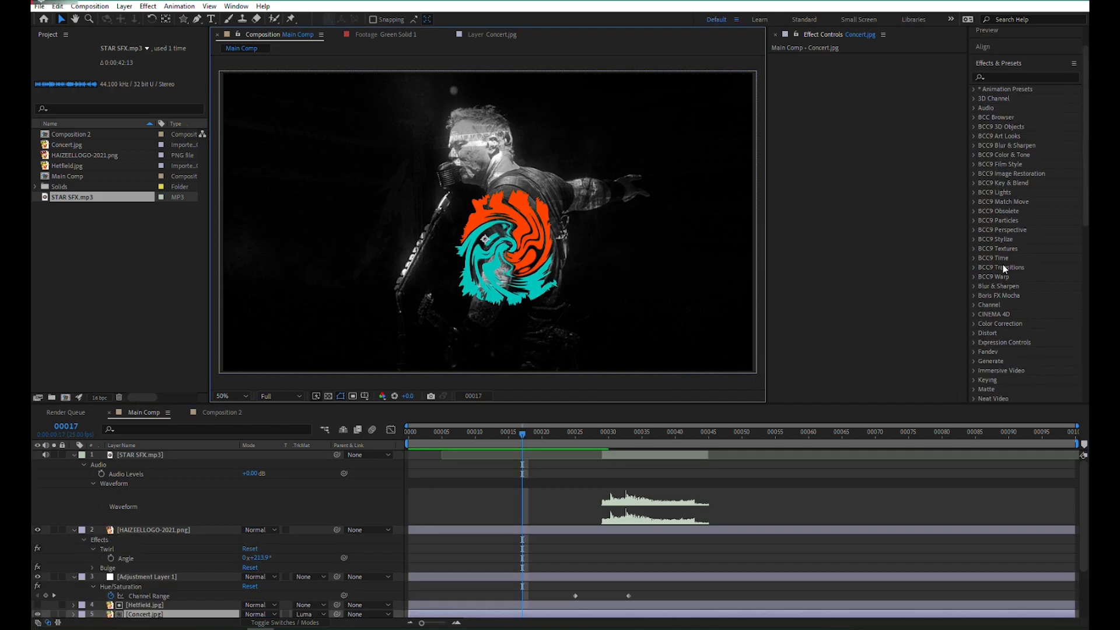
Add Main Comp to the Render Queue.
scroll(1002, 264, "up", 3)
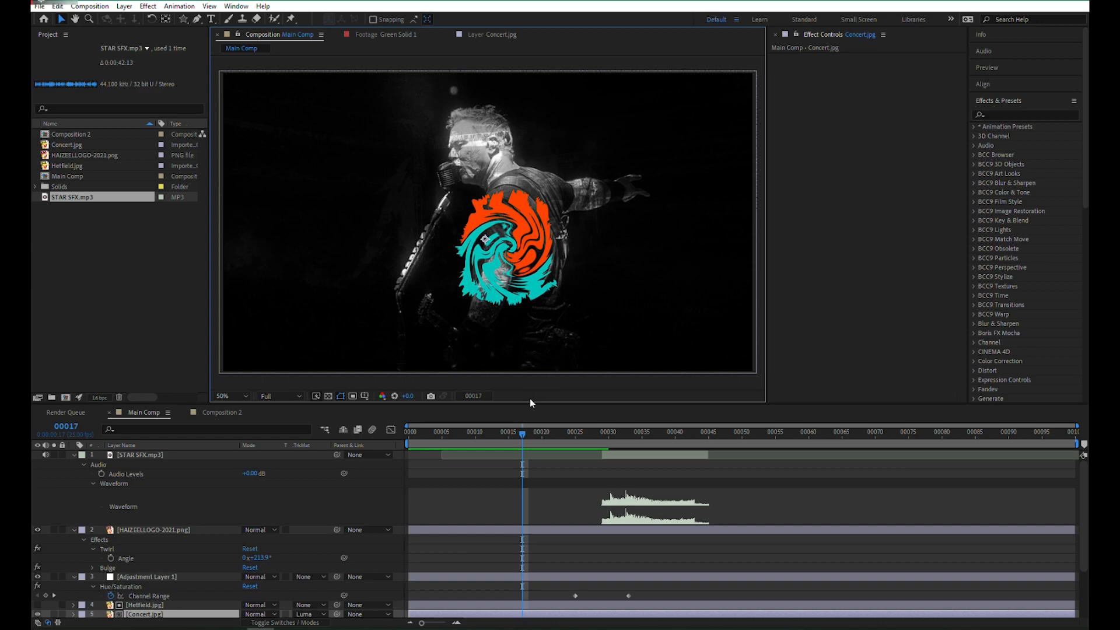
left_click_drag(516, 442, 841, 443)
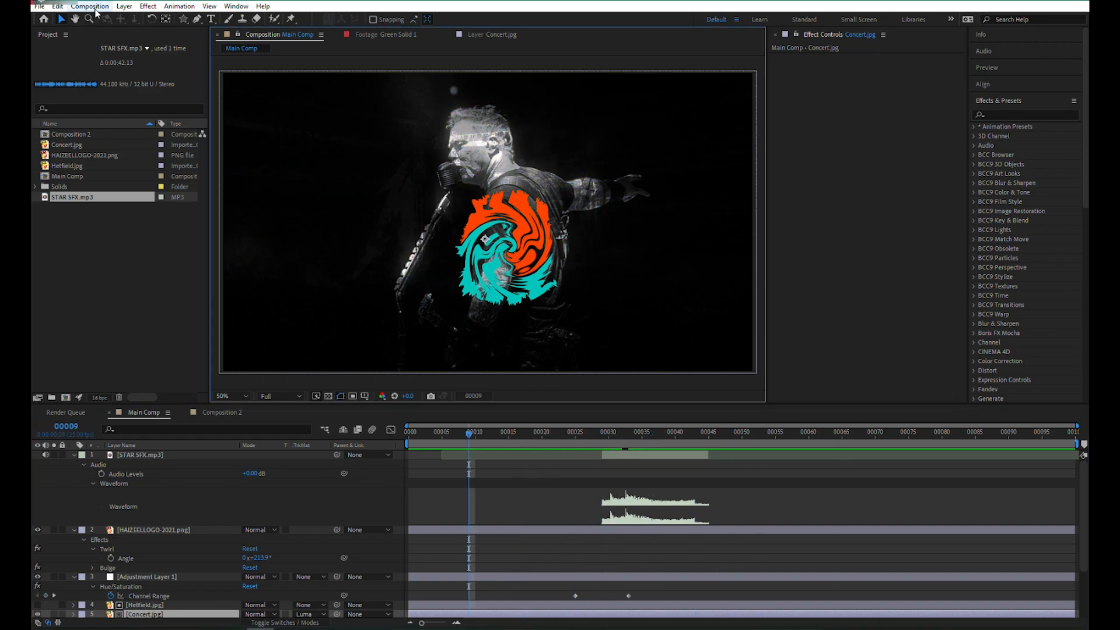
left_click(93, 8)
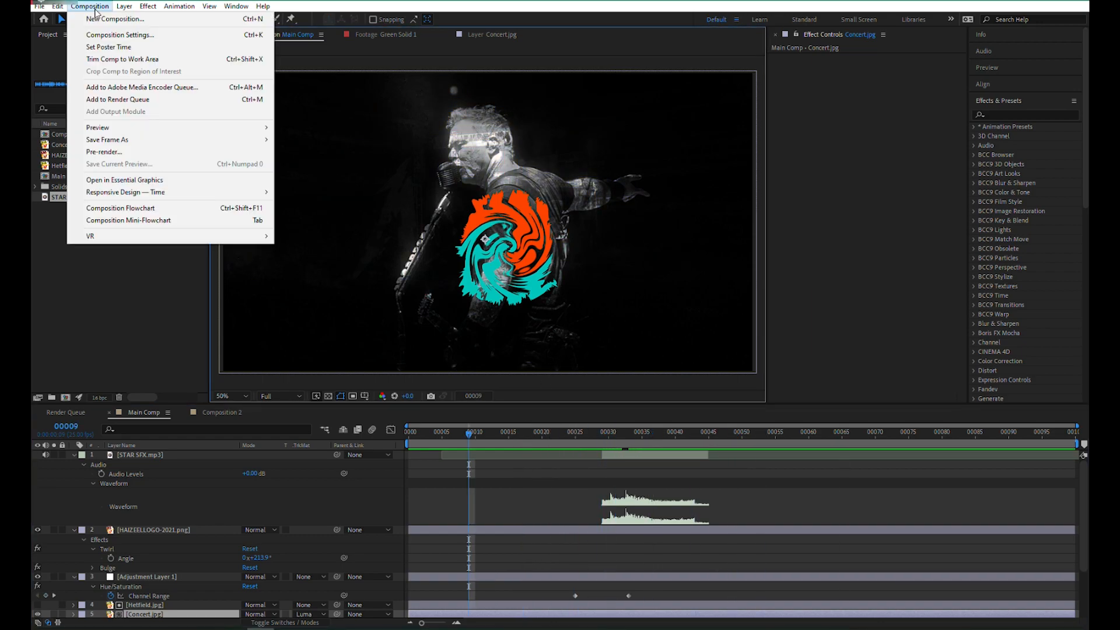
left_click(118, 100)
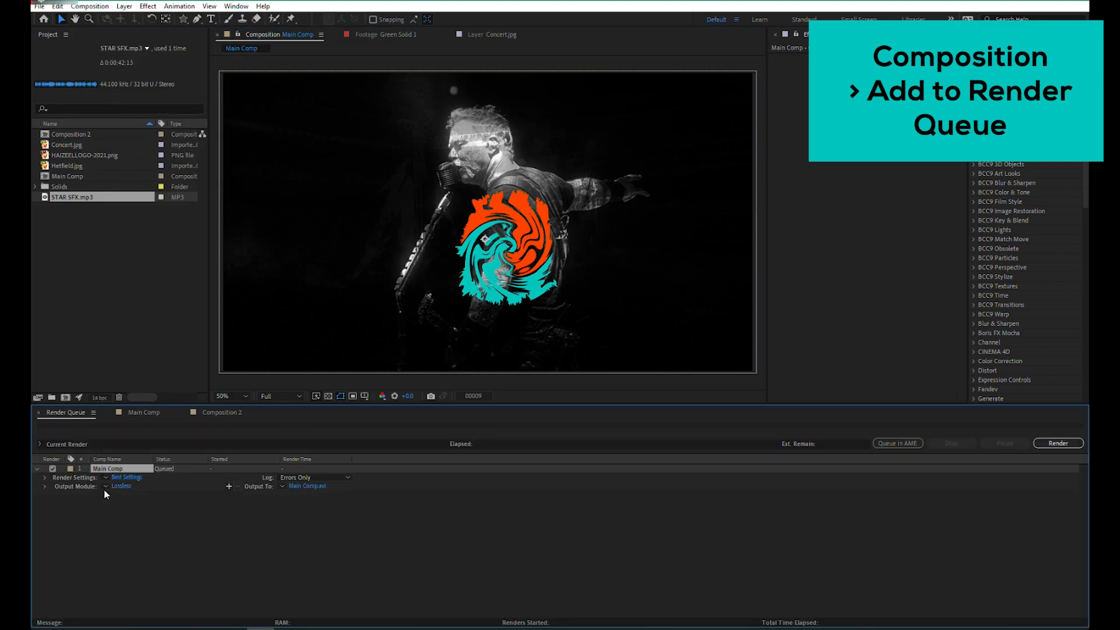
Examine the output format choices in the custom output module settings of the queued Main Comp.
left_click(105, 487)
left_click(122, 467)
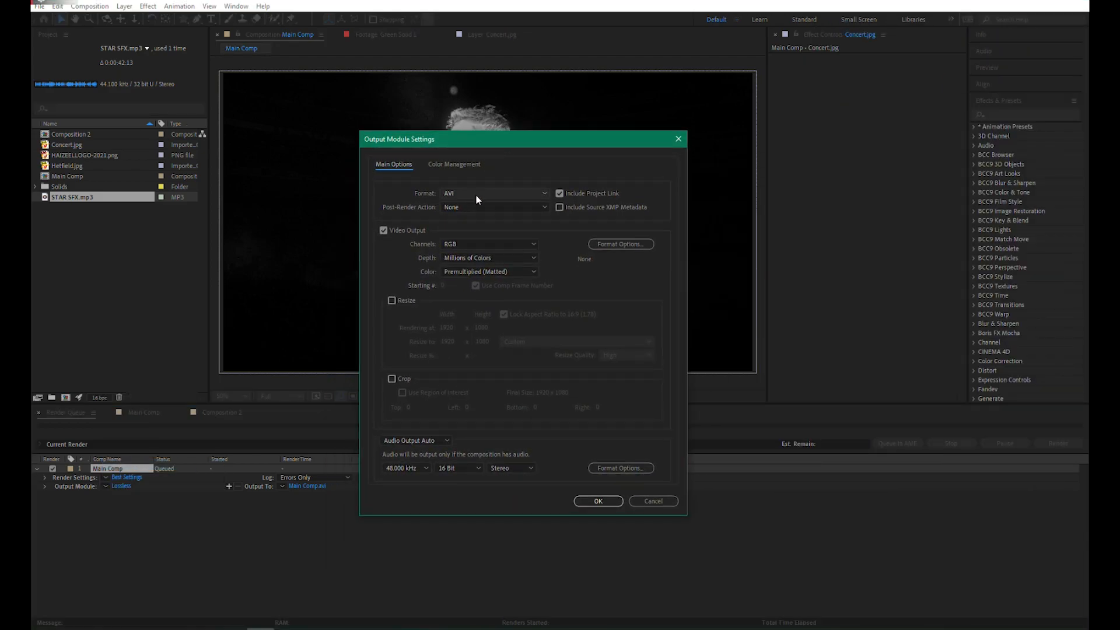
left_click(475, 194)
Send Main Comp to the Adobe Media Encoder queue and switch to the Media Encoder window.
left_click(104, 8)
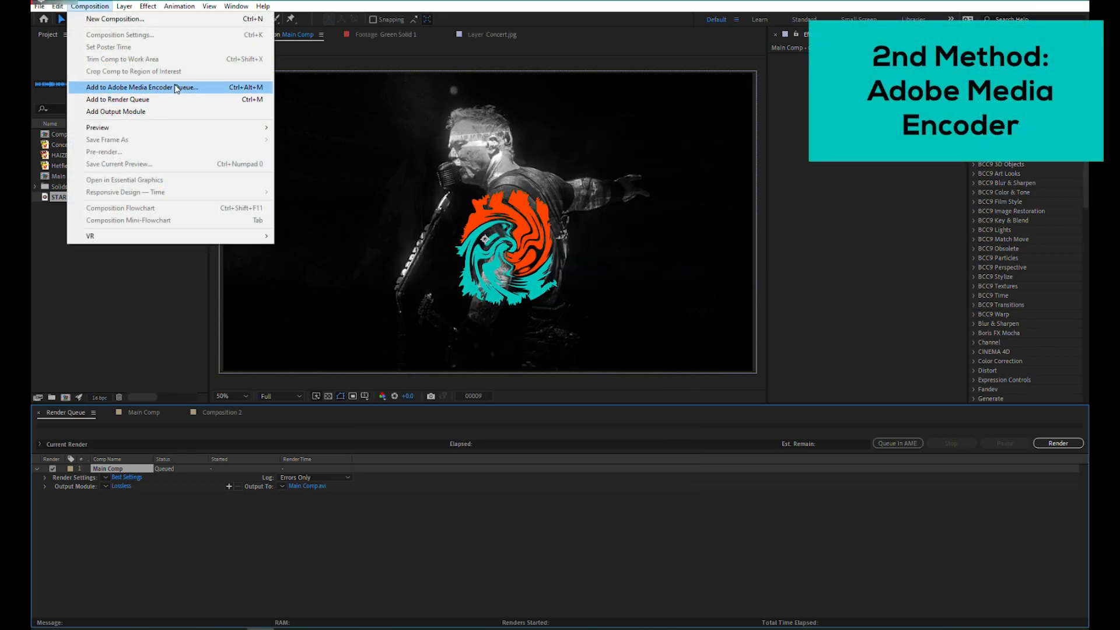
left_click(151, 88)
mouse_move(502, 628)
left_click(503, 583)
left_click_drag(450, 167, 552, 78)
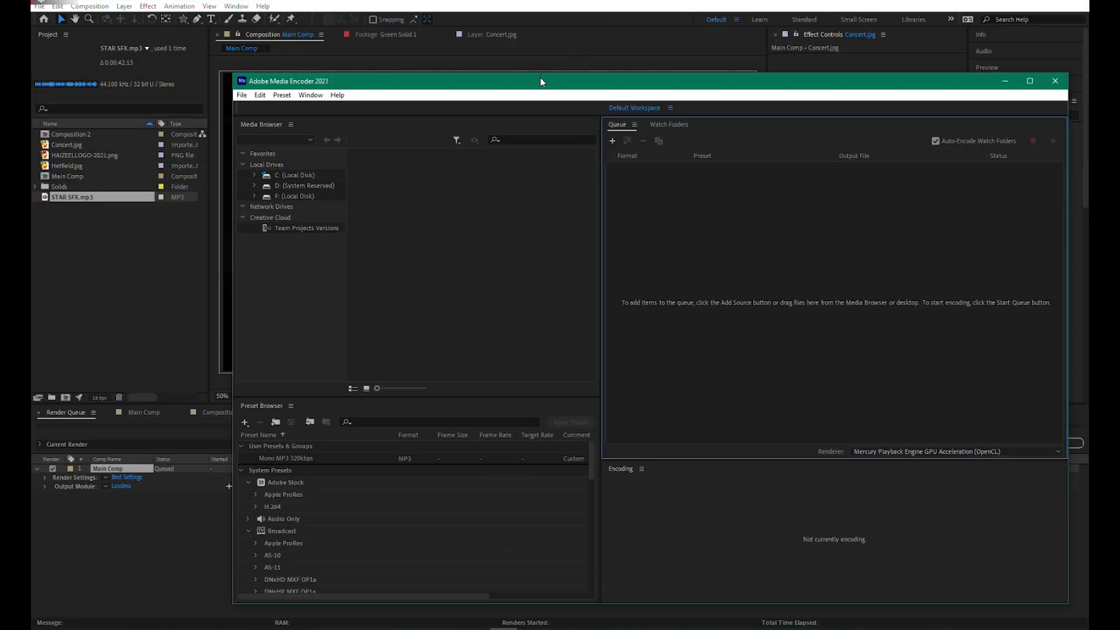
Add Main Comp from the After Effects project to the Adobe Media Encoder queue, using the H.264 format.
left_click(89, 147)
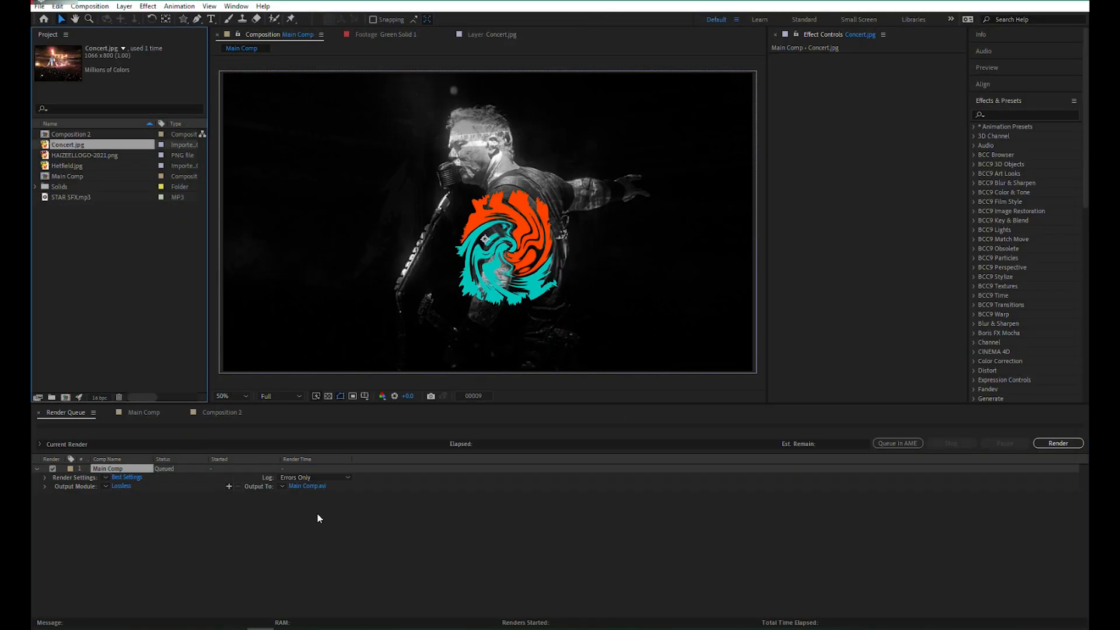
left_click(143, 413)
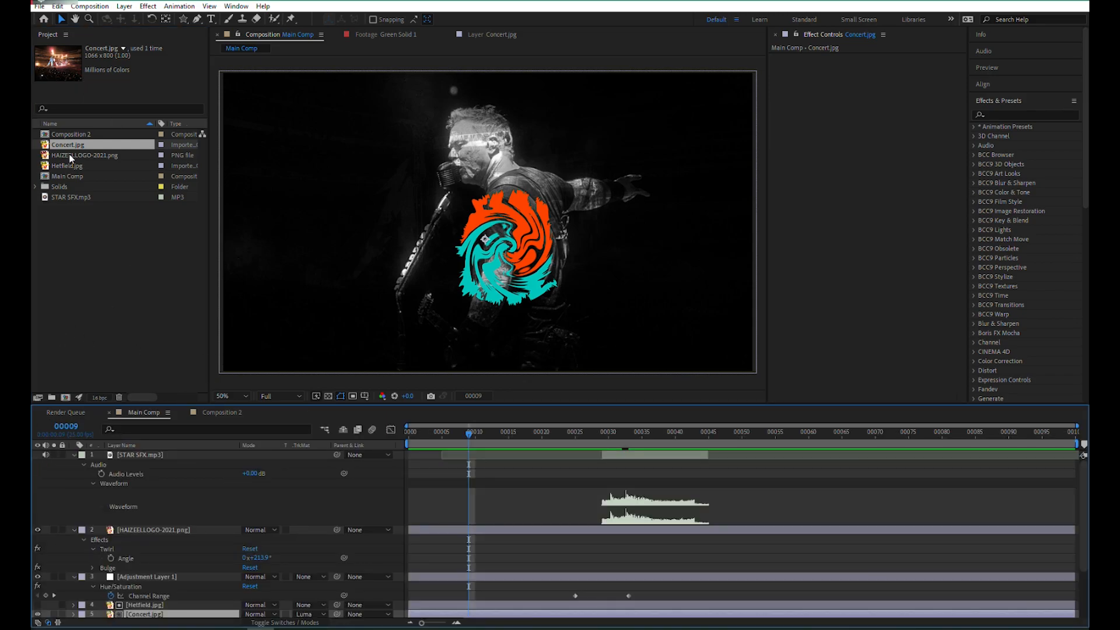
left_click(77, 177)
left_click_drag(77, 178, 654, 294)
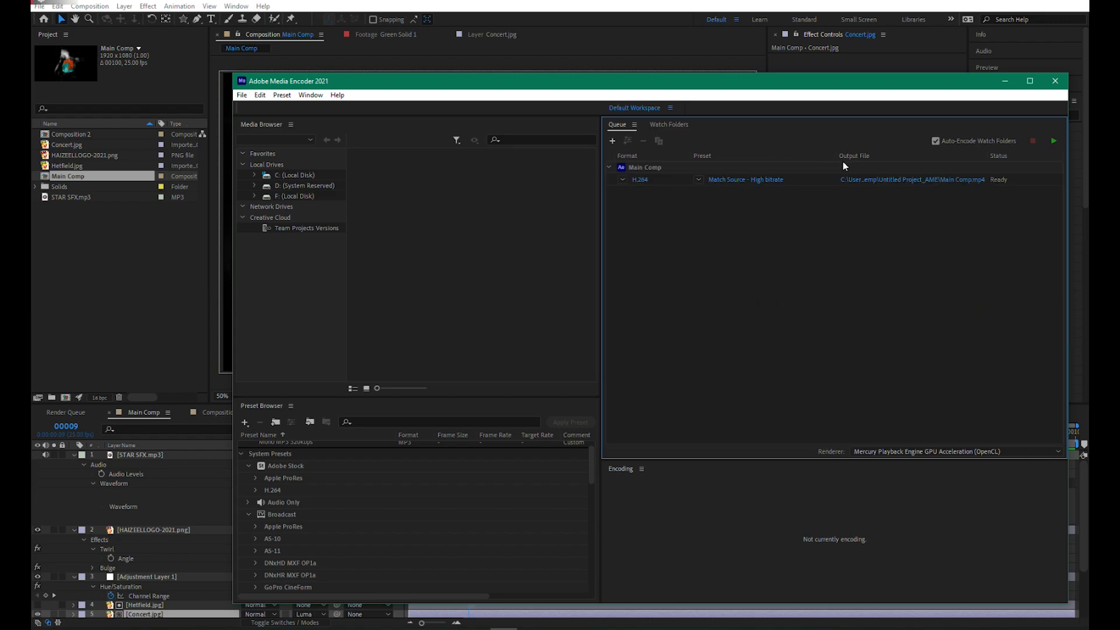
left_click(622, 181)
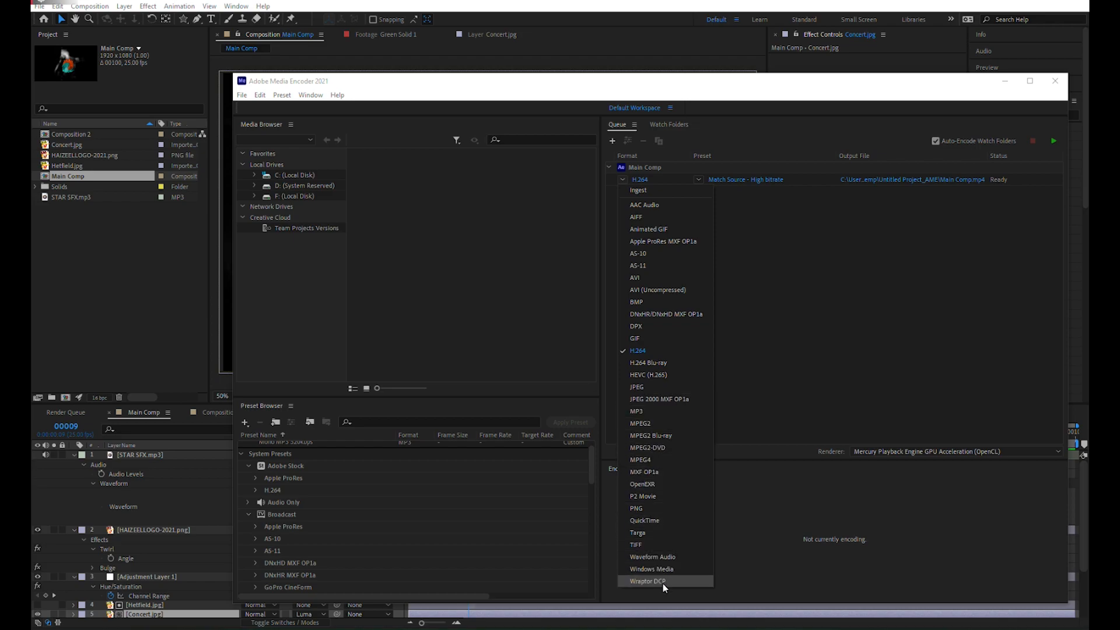
left_click(645, 352)
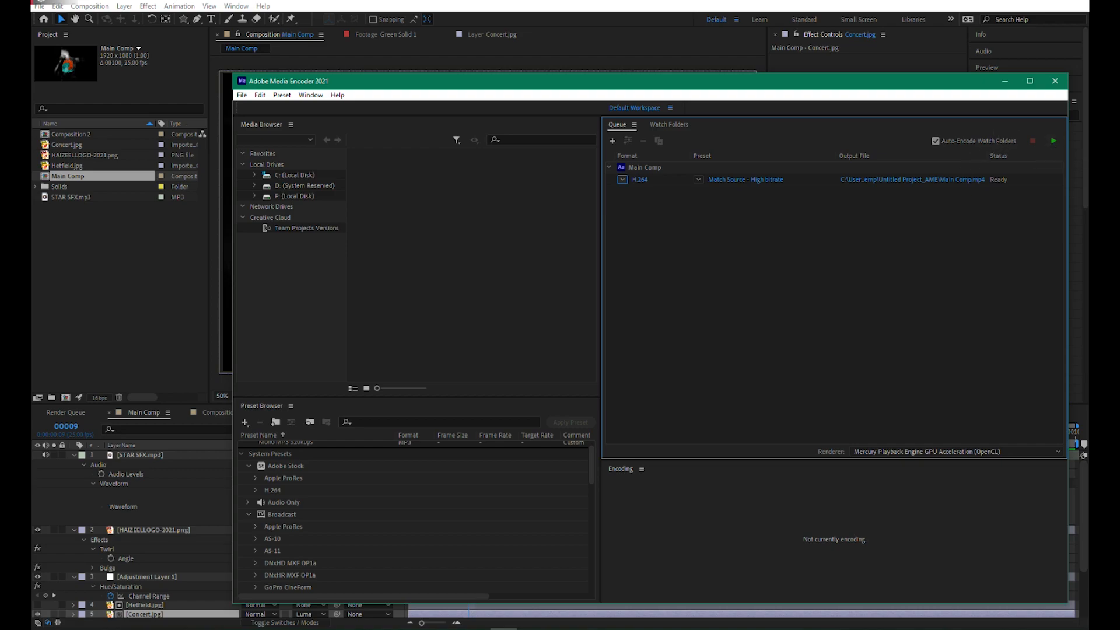
Check the Adobe Media Encoder queue, then minimize it and return to After Effects.
left_click(624, 3)
left_click(620, 71)
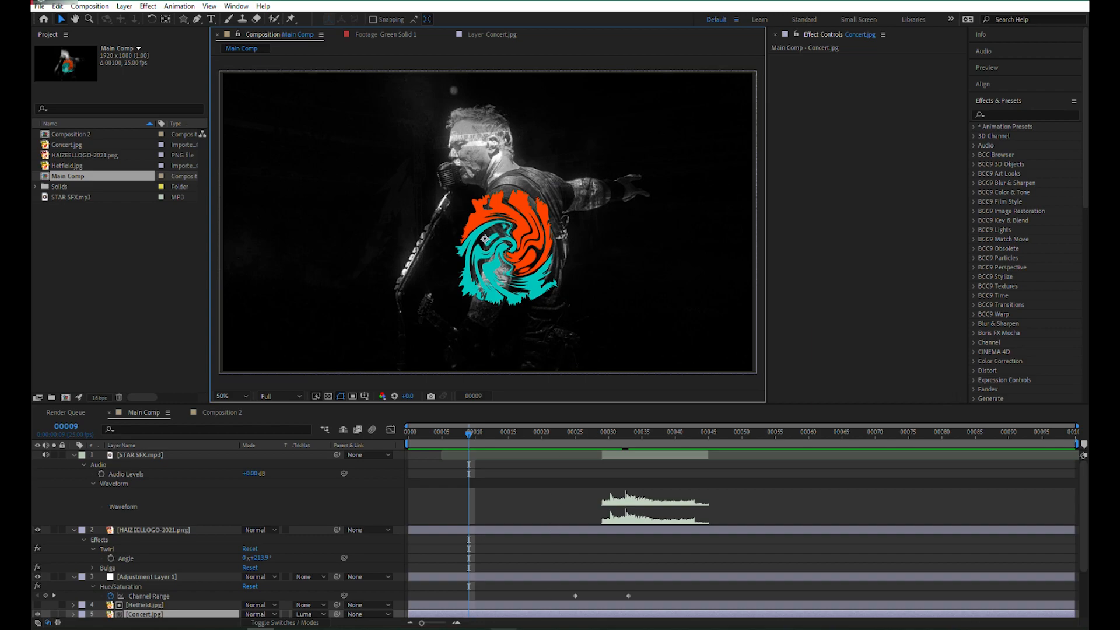
left_click(503, 629)
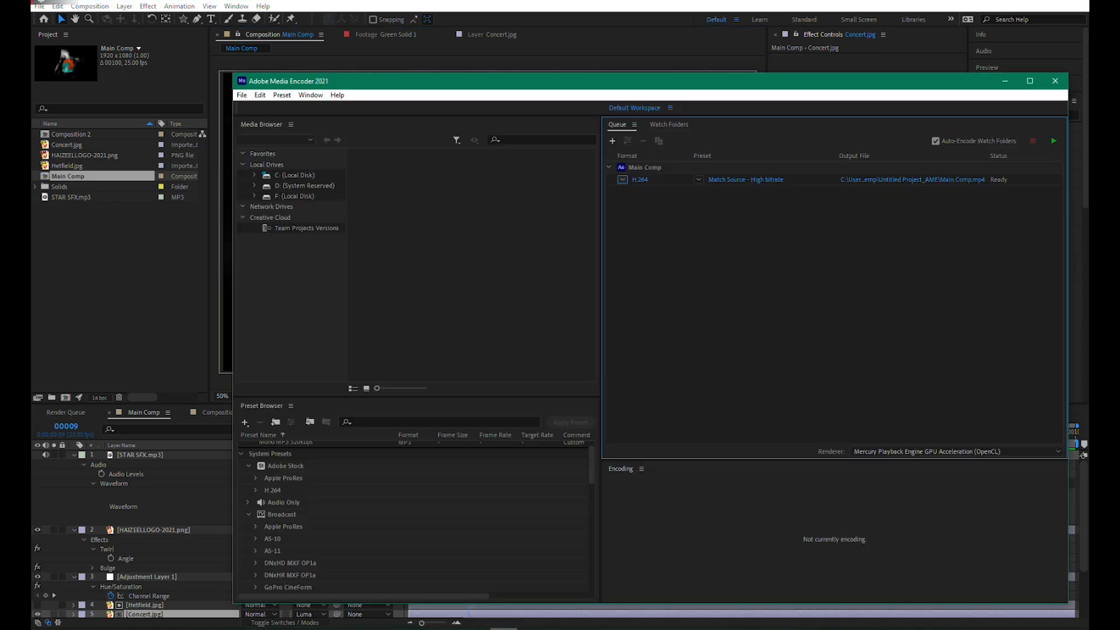
left_click(503, 629)
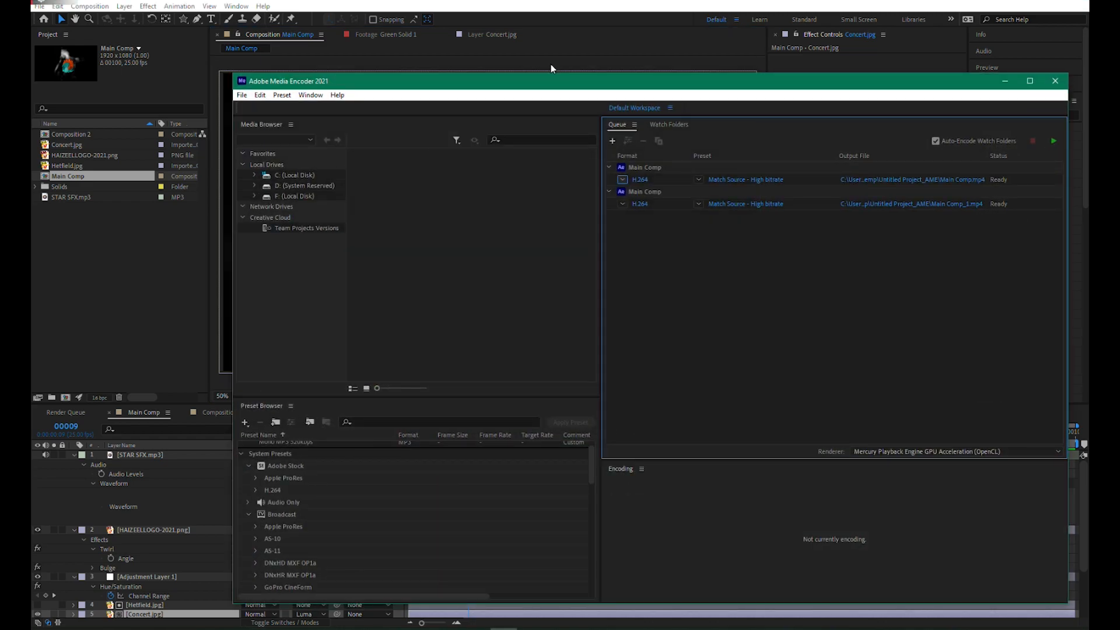
left_click(1004, 81)
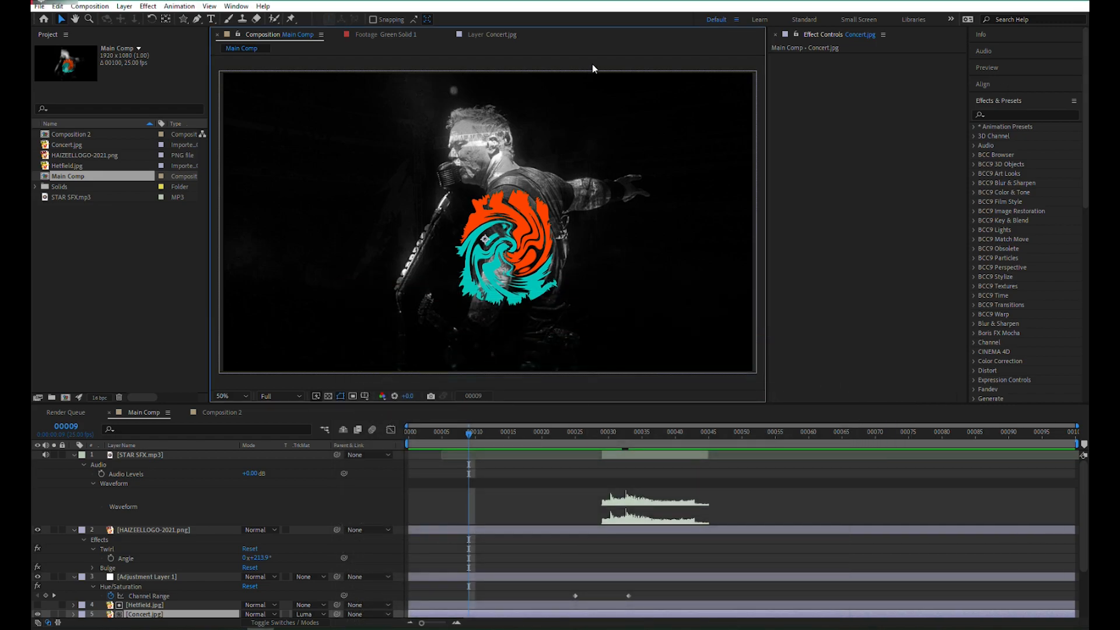
Scrub Main Comp to frame 30 to view the color change.
left_click(298, 35)
left_click(622, 433)
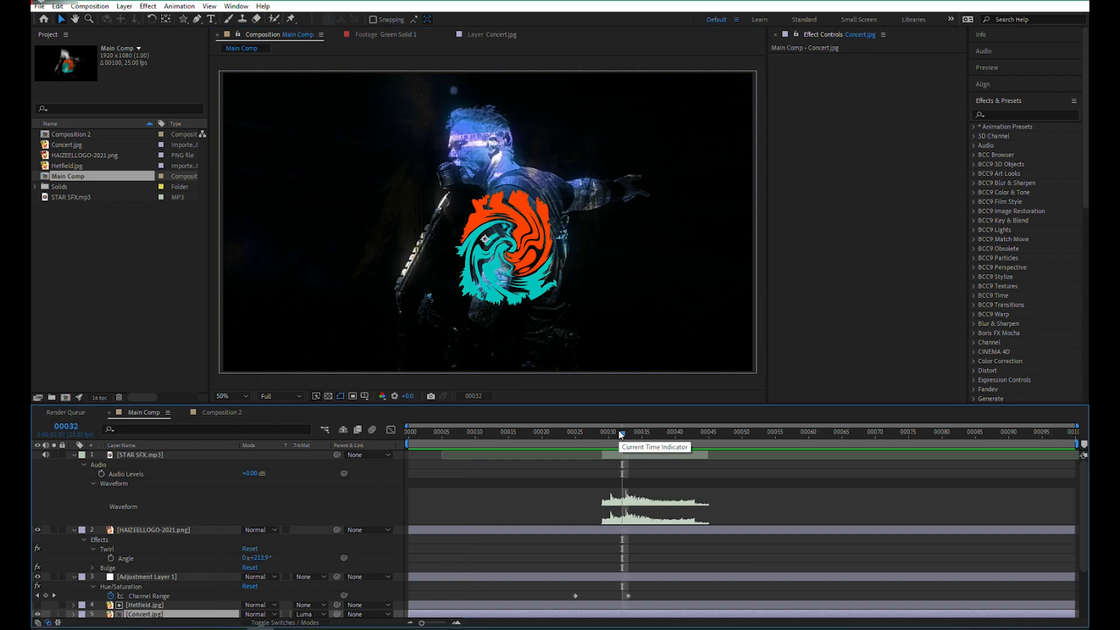
left_click_drag(621, 434, 608, 434)
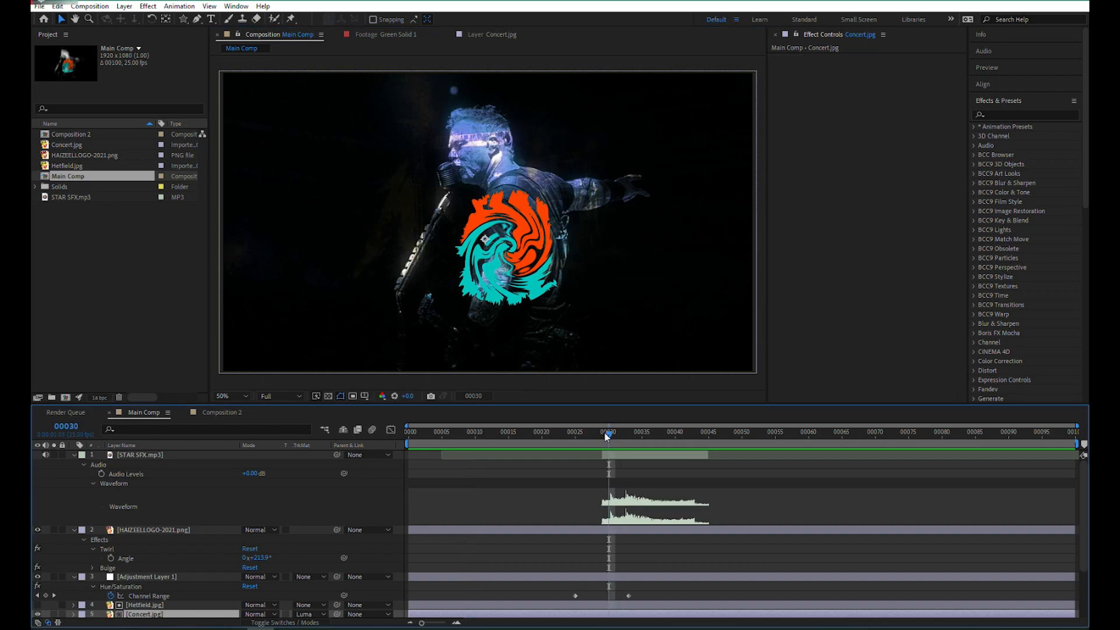
left_click(597, 386)
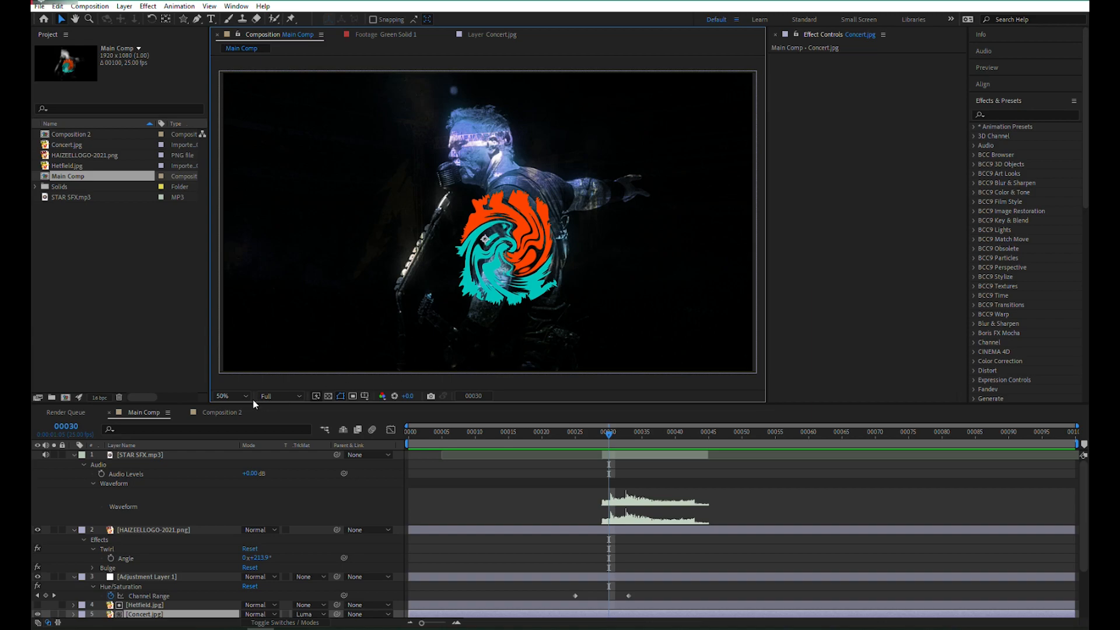